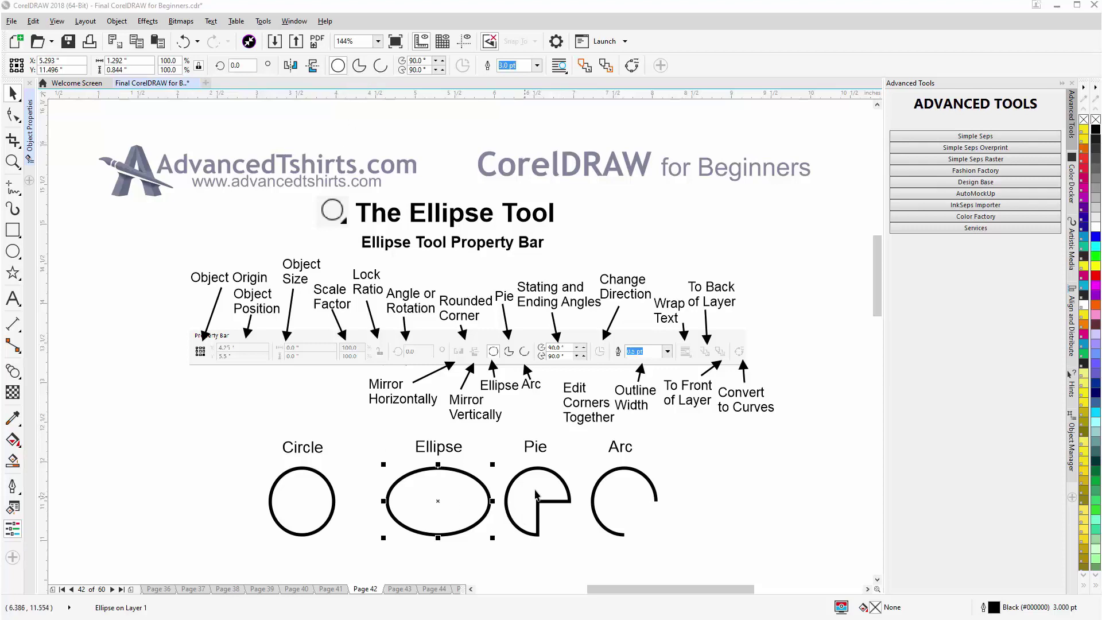
Select the sample pie and the sample arc in turn to examine their property settings
{"action": "left_click", "coordinate": [538, 492]}
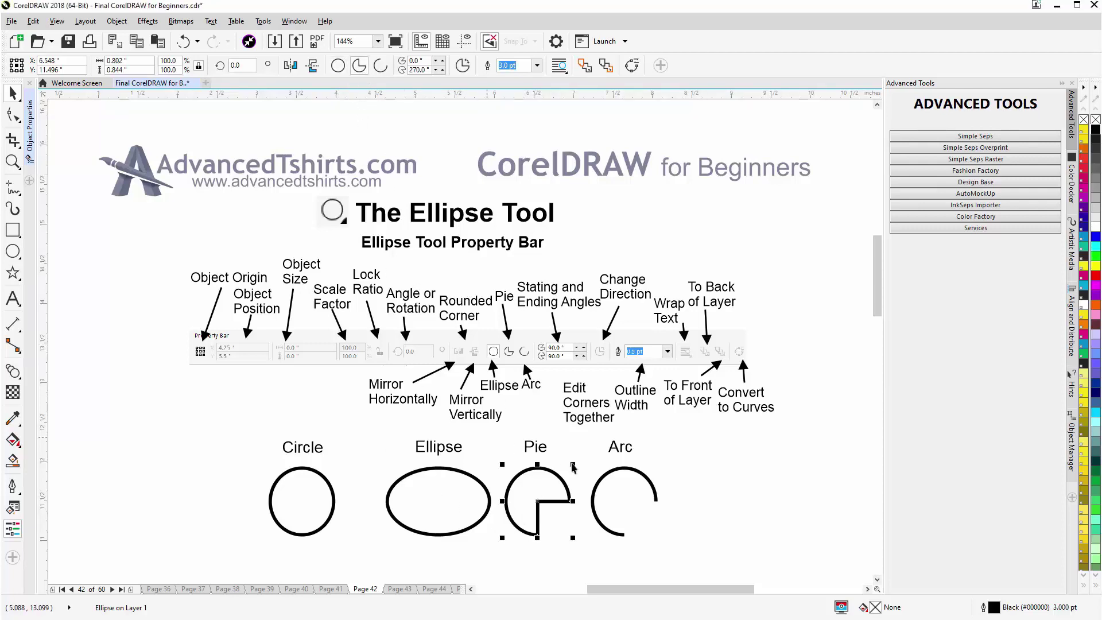
{"action": "left_click", "coordinate": [620, 485]}
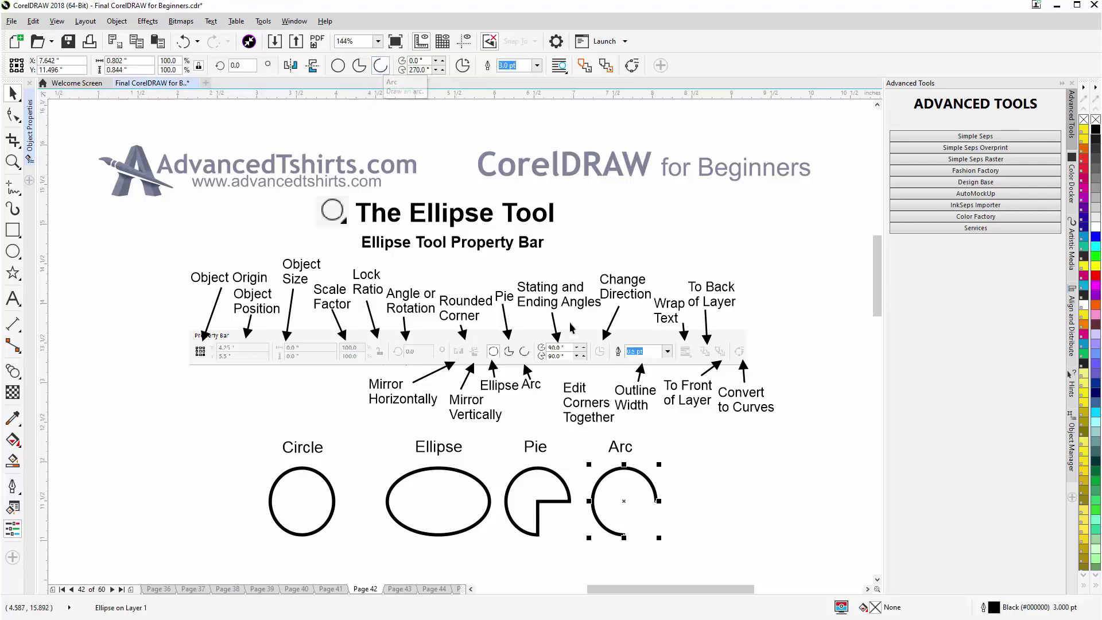
{"action": "left_click_drag", "start_coordinate": [872, 252], "coordinate": [877, 279]}
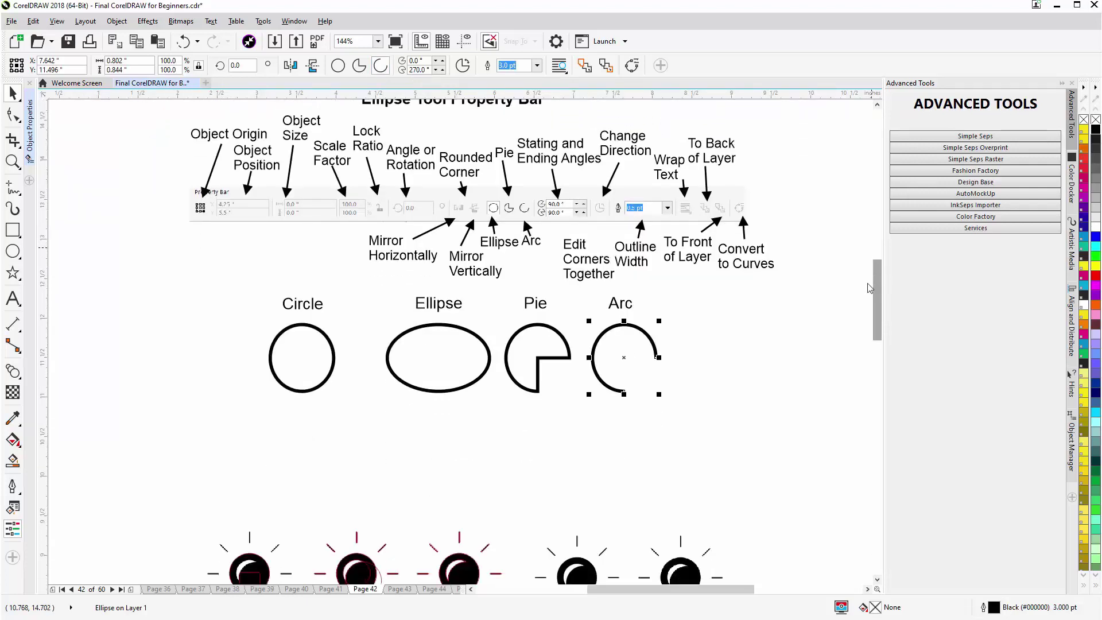
{"action": "left_click", "coordinate": [270, 453]}
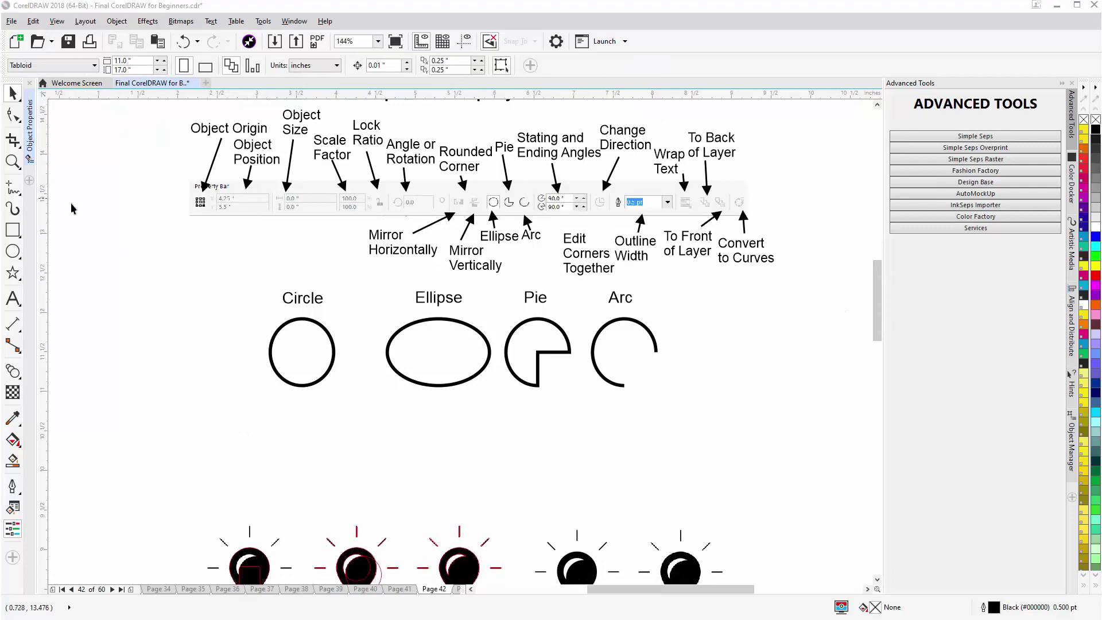
Draw an ellipse about 1.42 by 0.88 inches below the sample circle with the Ellipse tool
{"action": "left_click", "coordinate": [13, 255]}
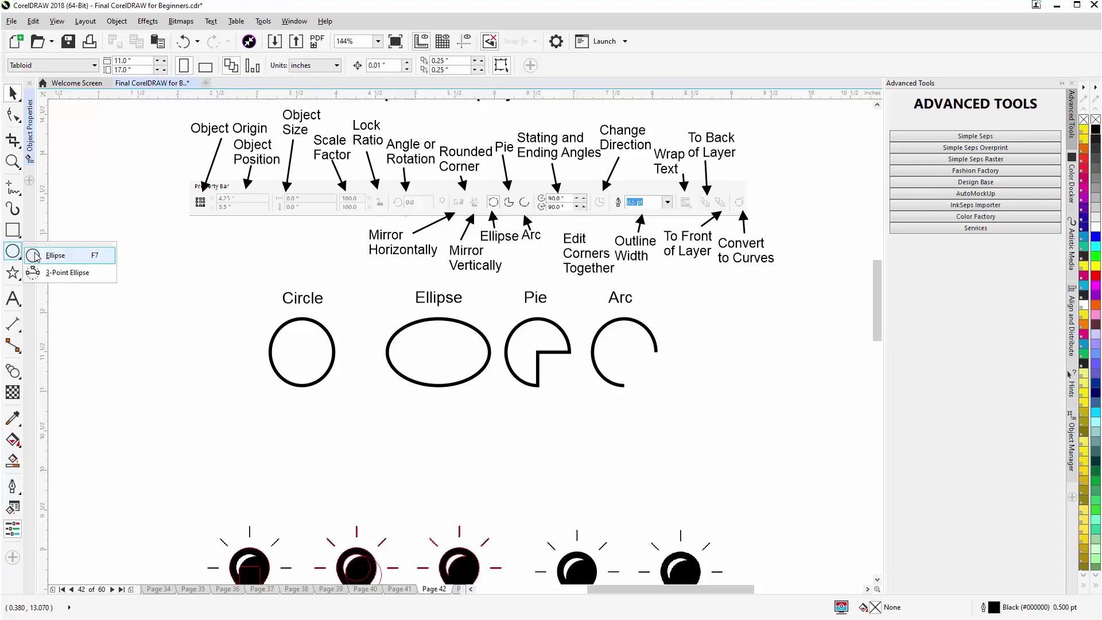
{"action": "left_click", "coordinate": [35, 256]}
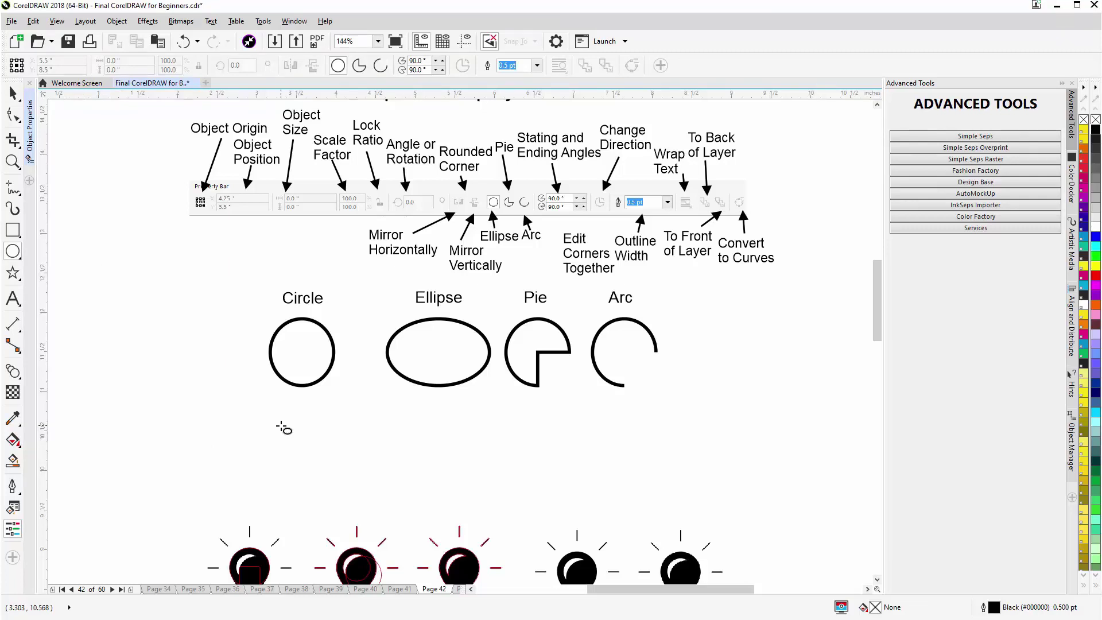
{"action": "left_click_drag", "start_coordinate": [248, 404], "coordinate": [360, 476]}
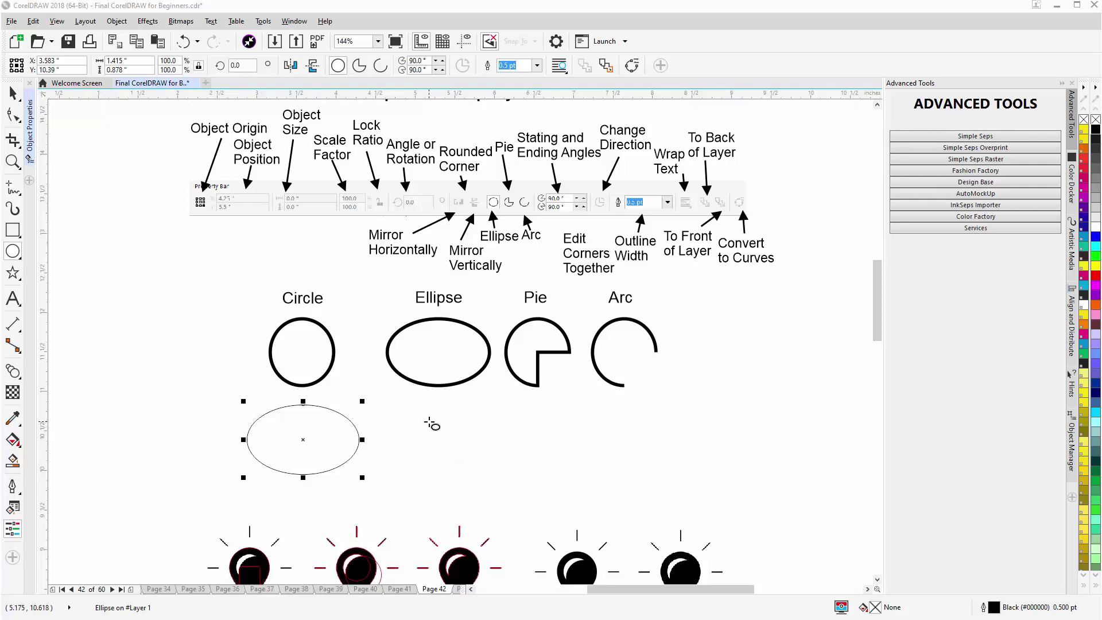
Draw two perfect circles about 0.72 and 0.74 inches wide in the empty space beside the new ellipse
{"action": "left_click_drag", "start_coordinate": [430, 423], "coordinate": [472, 481]}
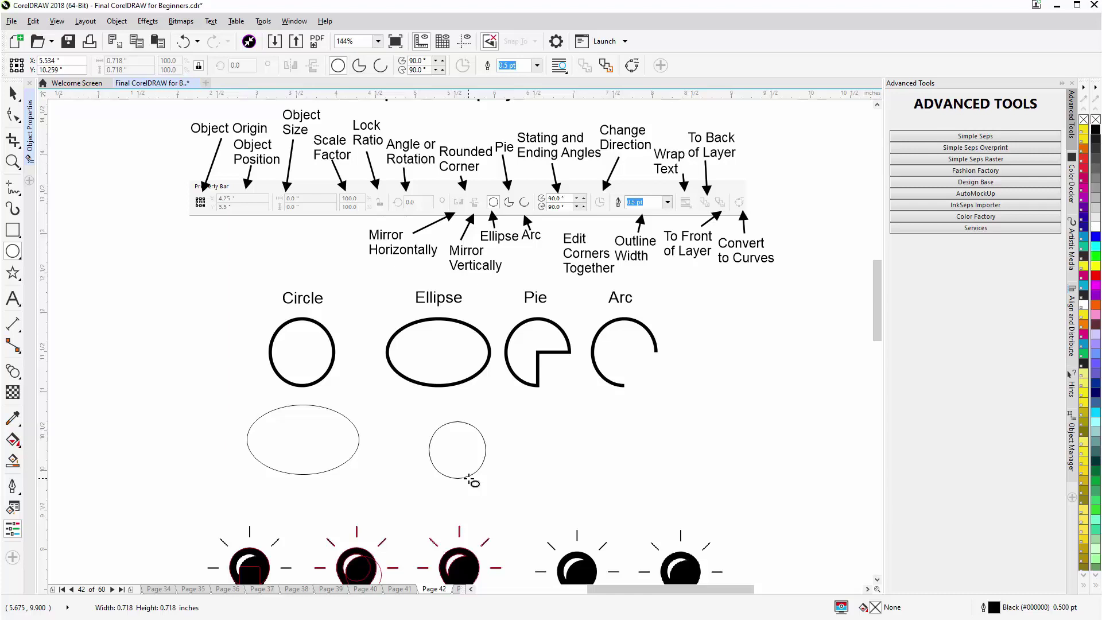
{"action": "left_click_drag", "start_coordinate": [469, 478], "coordinate": [469, 478]}
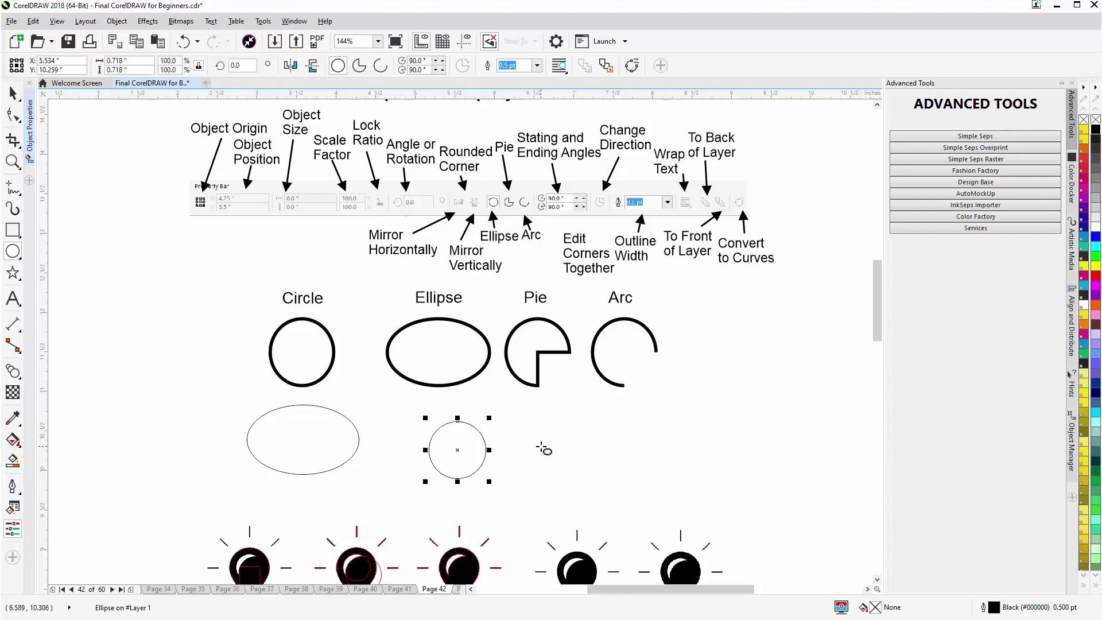
{"action": "left_click_drag", "start_coordinate": [541, 447], "coordinate": [551, 469]}
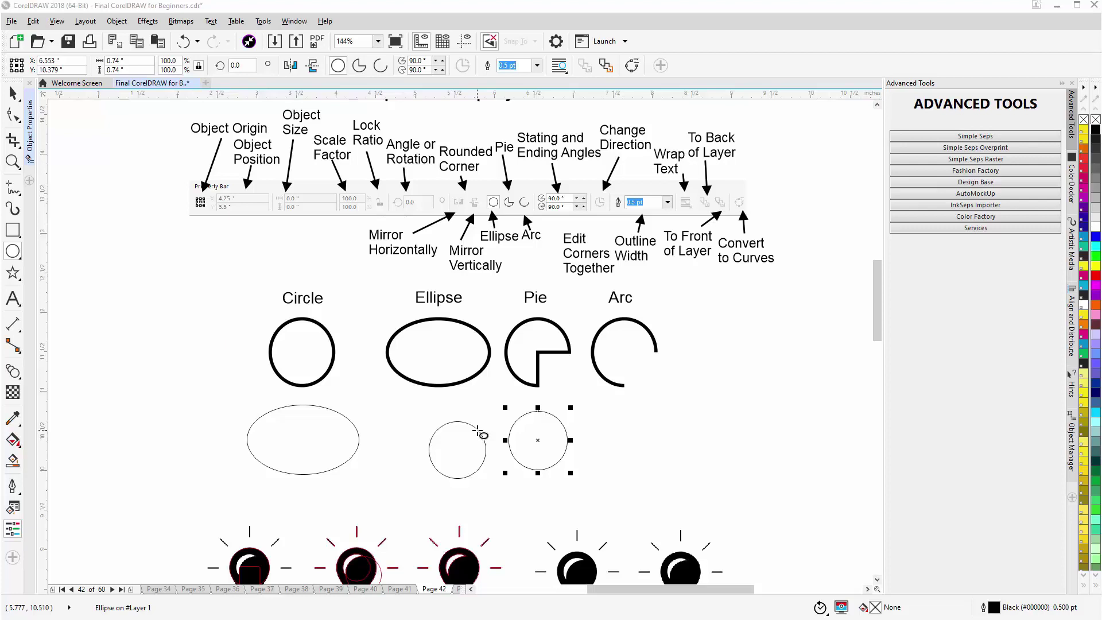
Move the 0.72 inch circle past the other new circle to the far end of the practice row
{"action": "left_click", "coordinate": [477, 430]}
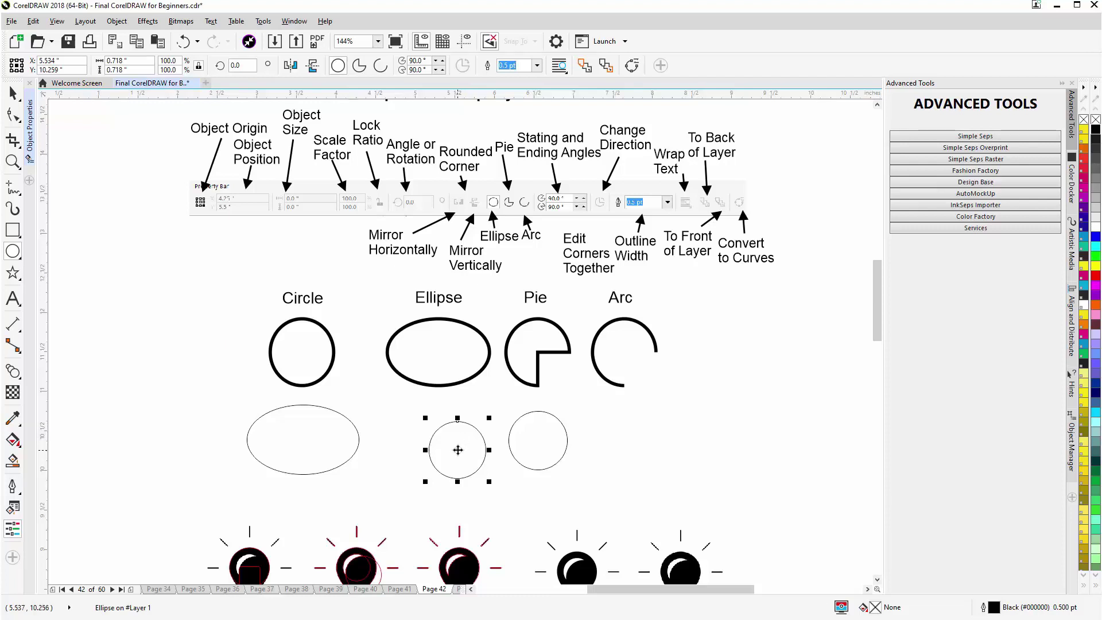
{"action": "left_click_drag", "start_coordinate": [458, 450], "coordinate": [655, 445]}
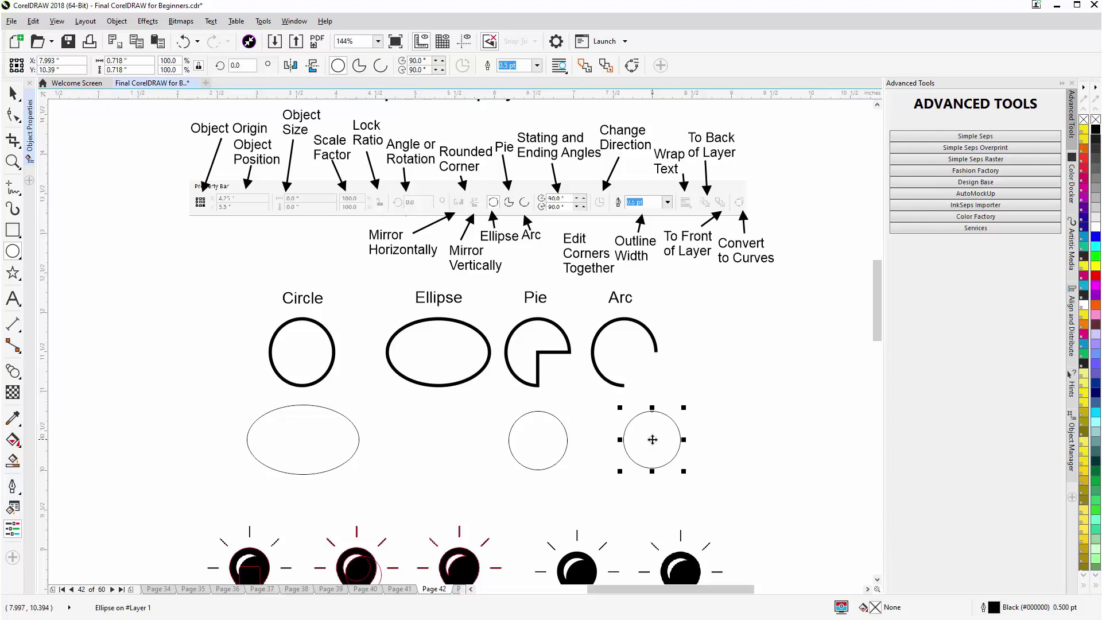
{"action": "left_click", "coordinate": [652, 439]}
{"action": "left_click", "coordinate": [652, 440]}
Give the selected circle a 3.0 pt outline and change it into a pie
{"action": "left_click", "coordinate": [537, 65]}
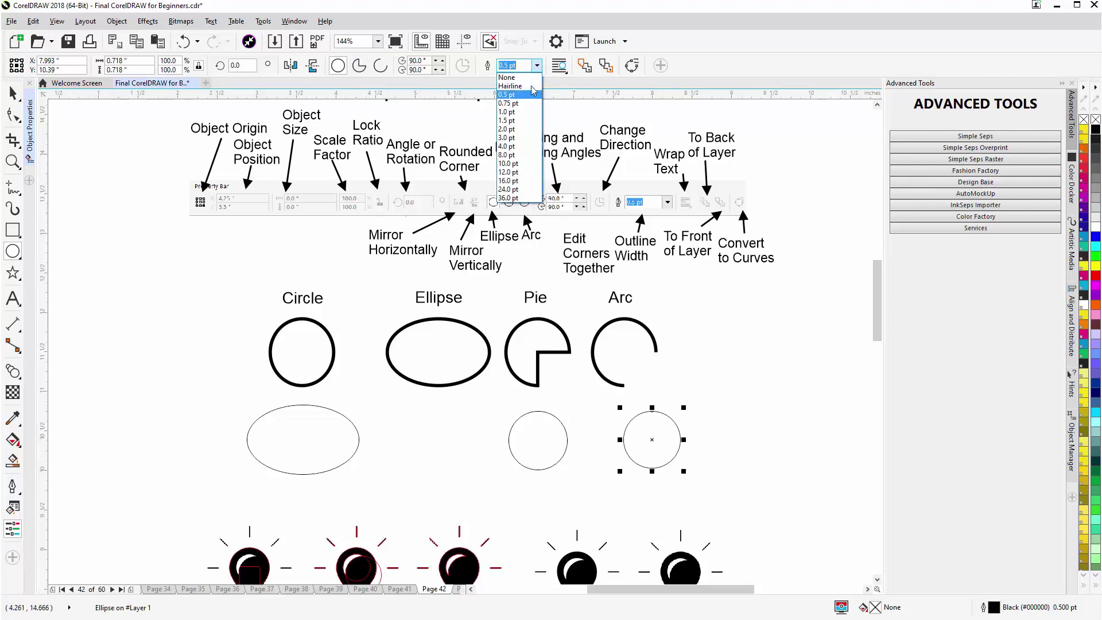
{"action": "left_click", "coordinate": [529, 138]}
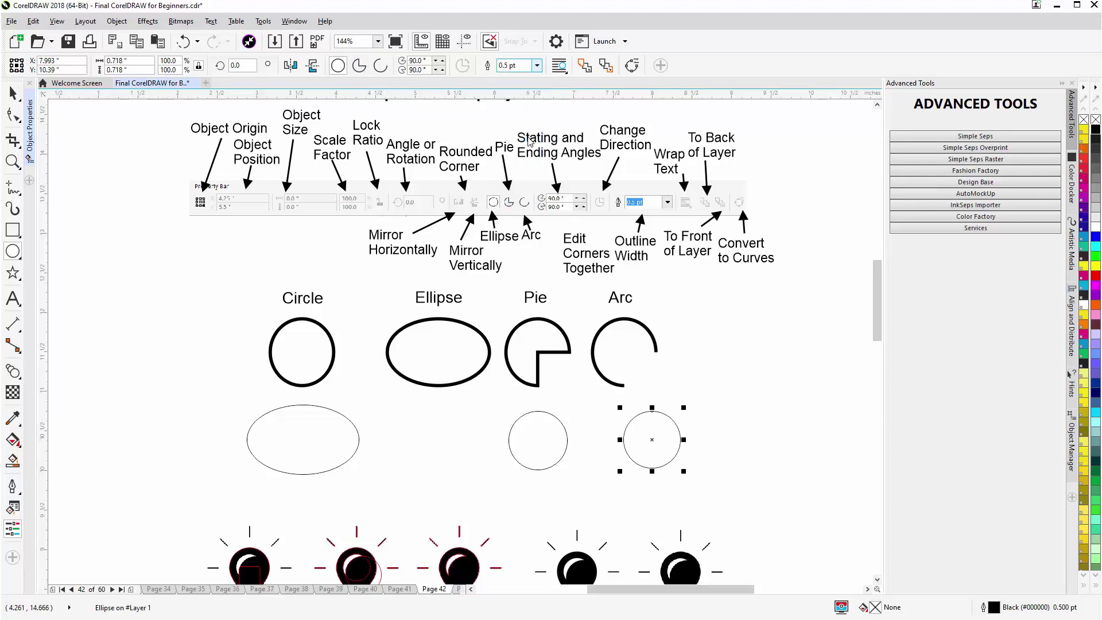
{"action": "left_click", "coordinate": [359, 67]}
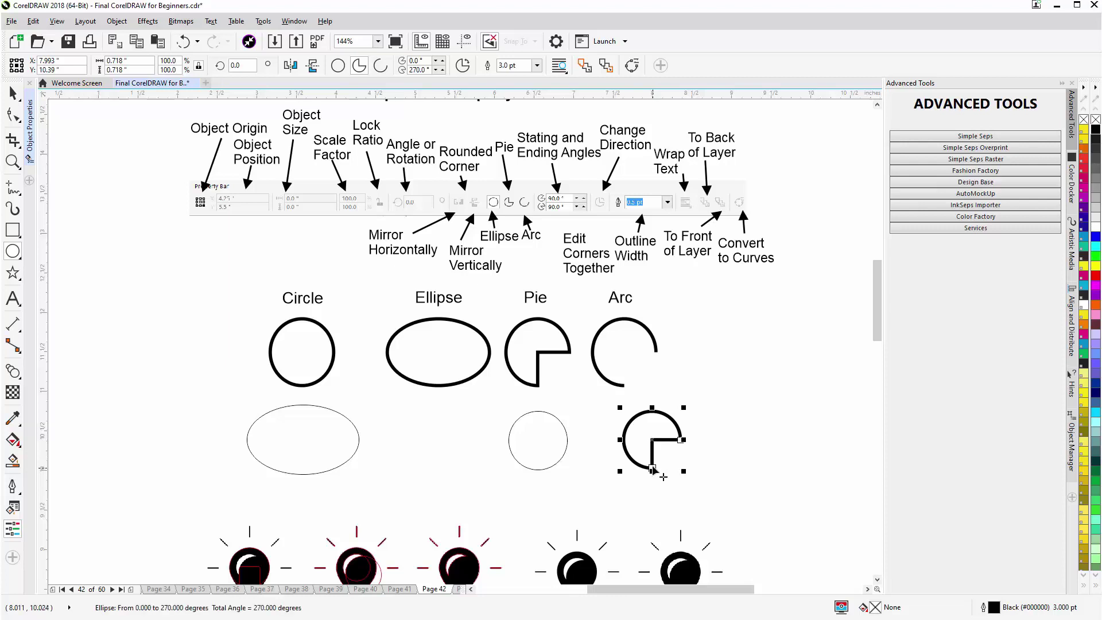
Reshape the practice pie into arcs ending at about 183° and 306.5°, converting it back to a pie after each change
{"action": "left_click_drag", "start_coordinate": [654, 470], "coordinate": [617, 446]}
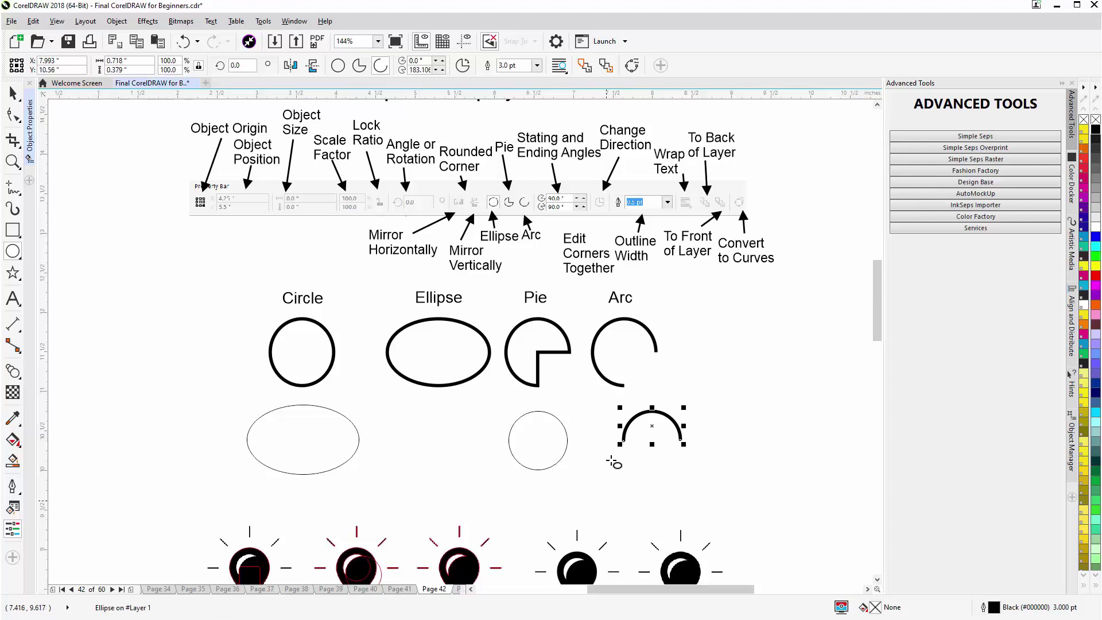
{"action": "left_click", "coordinate": [360, 67]}
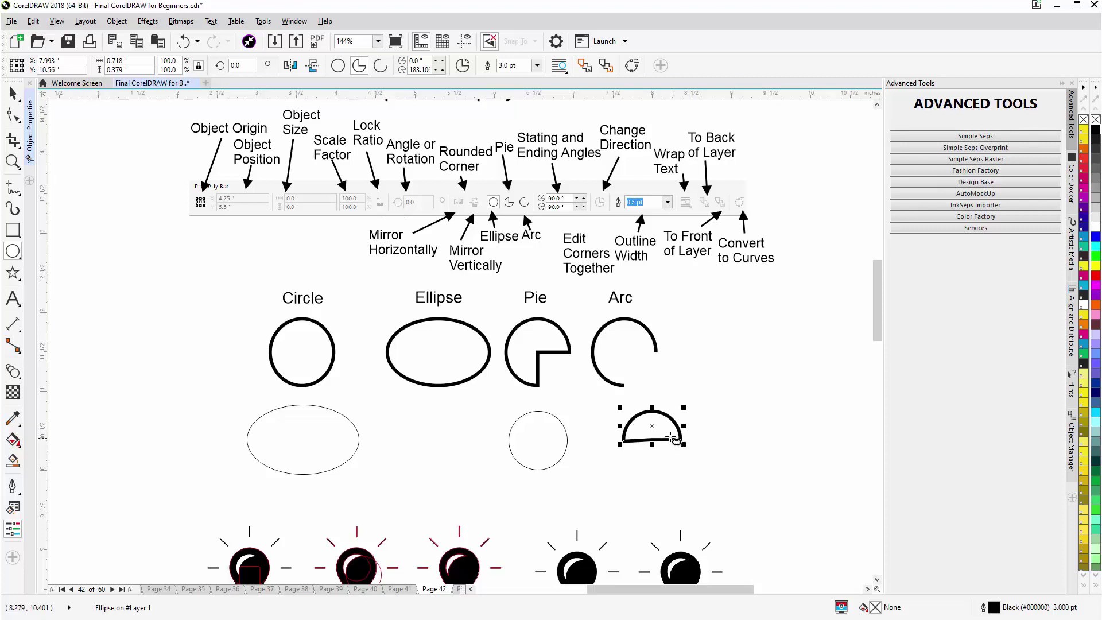
{"action": "left_click_drag", "start_coordinate": [625, 443], "coordinate": [669, 462]}
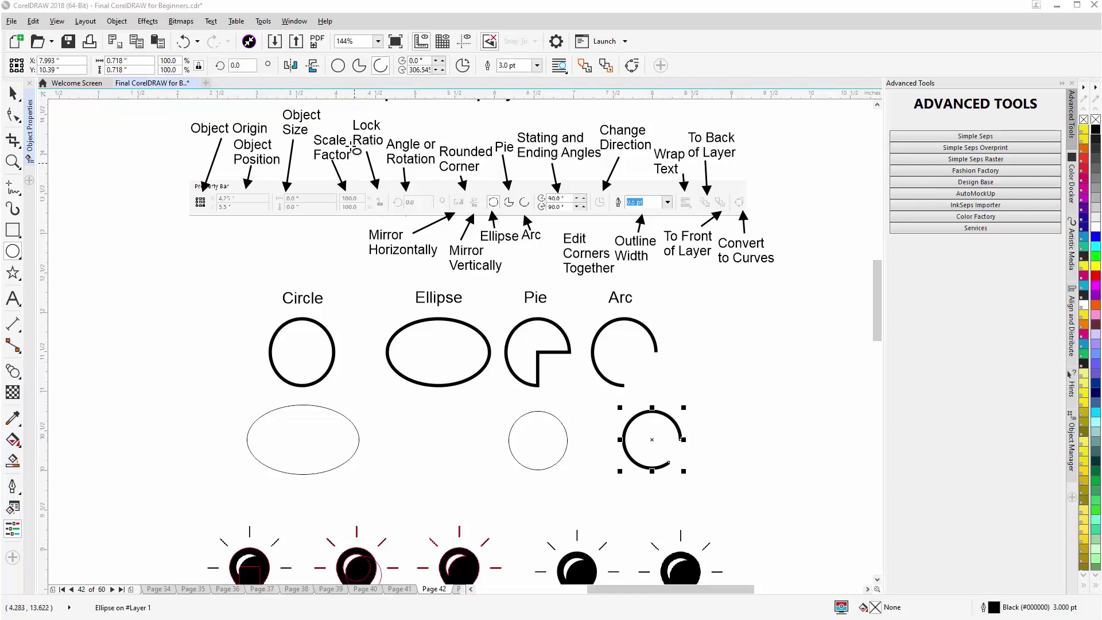
{"action": "left_click", "coordinate": [359, 65]}
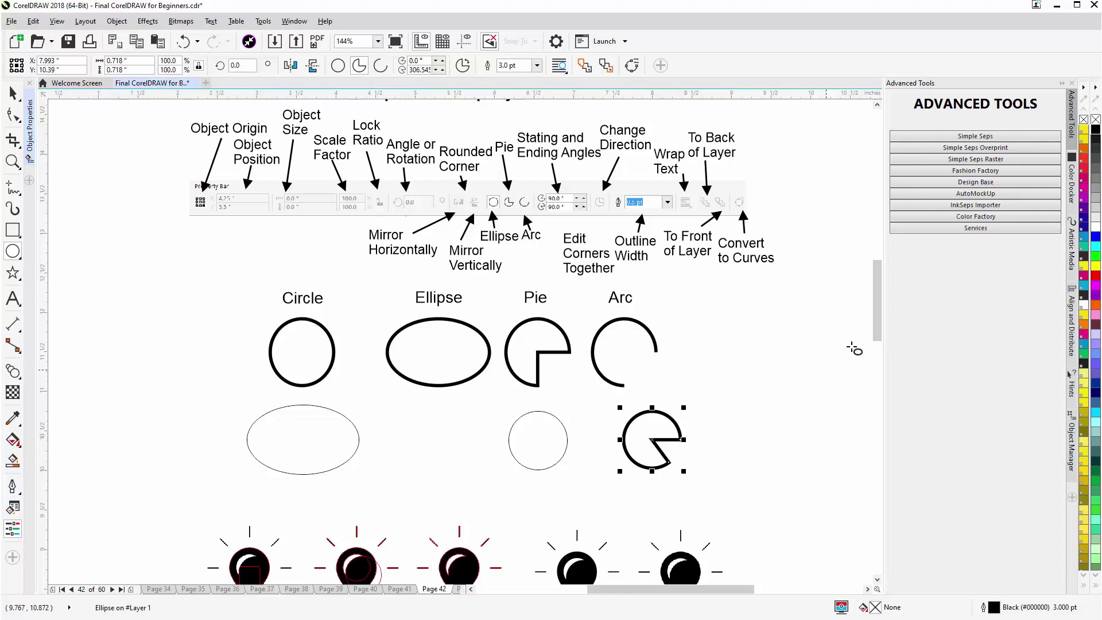
Delete the practice ellipse, circle and pie below the sample shapes
{"action": "left_click_drag", "start_coordinate": [880, 299], "coordinate": [882, 324]}
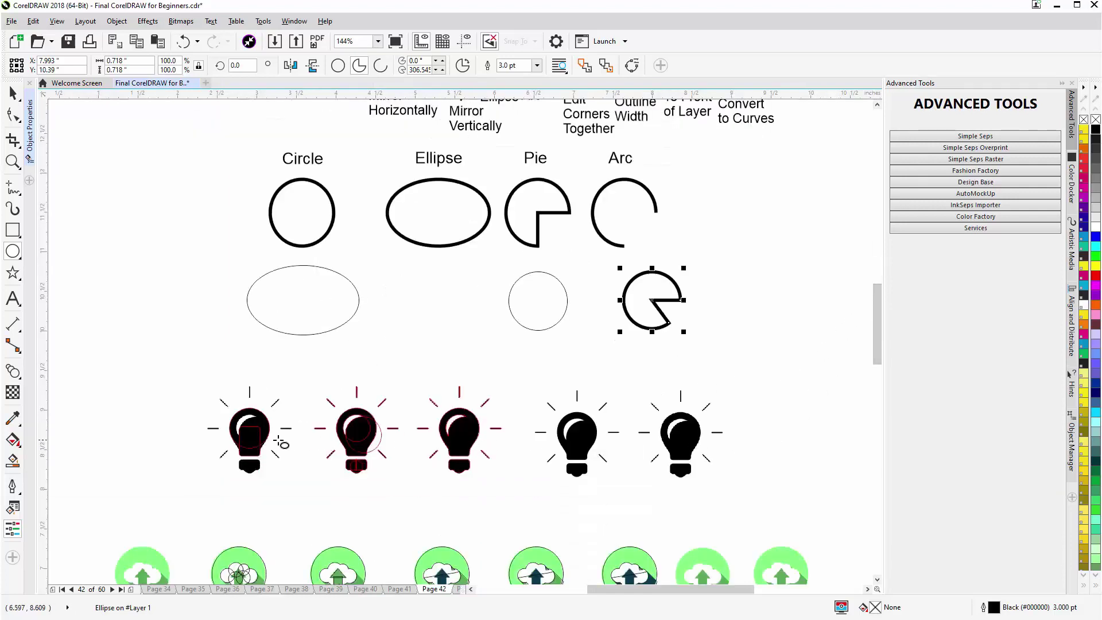
{"action": "left_click", "coordinate": [15, 93]}
{"action": "left_click_drag", "start_coordinate": [762, 165], "coordinate": [233, 356]}
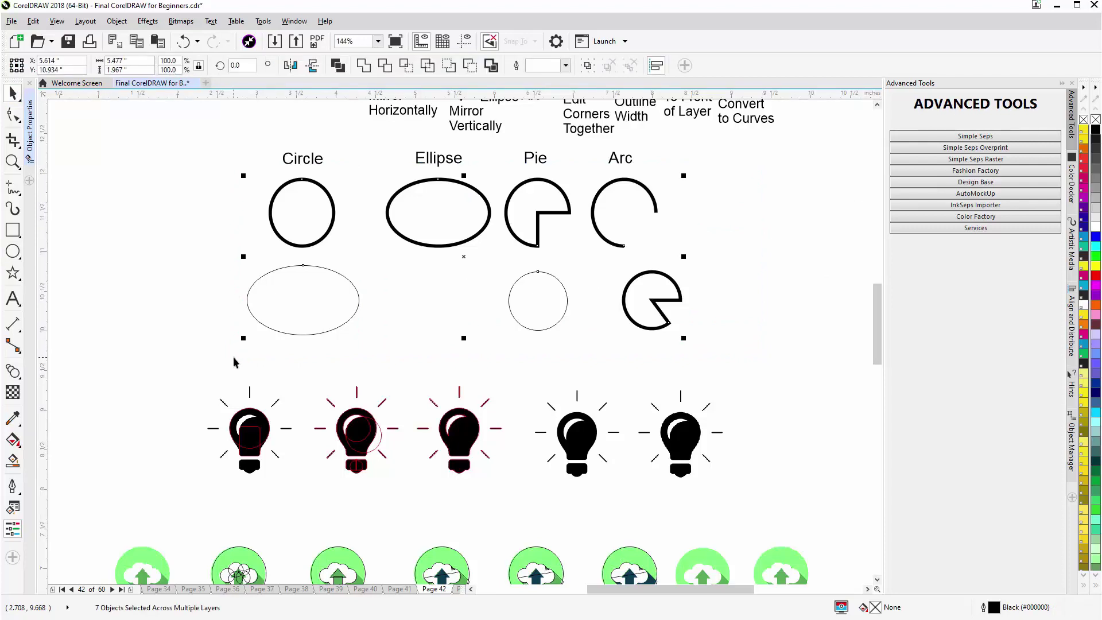
{"action": "left_click_drag", "start_coordinate": [745, 254], "coordinate": [190, 362]}
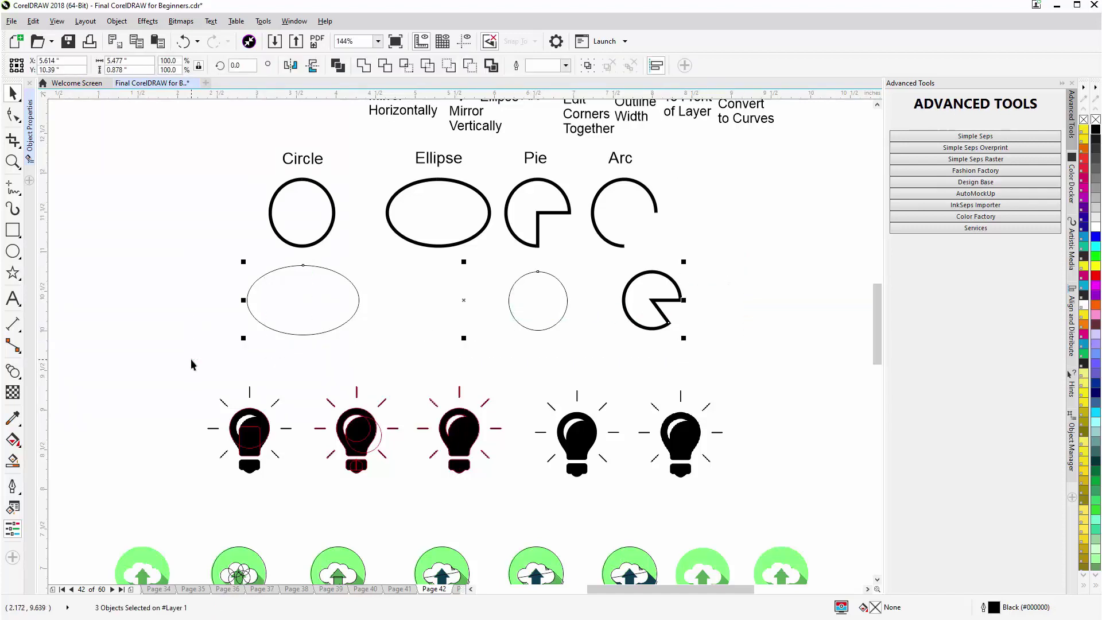
{"action": "key", "text": "Delete"}
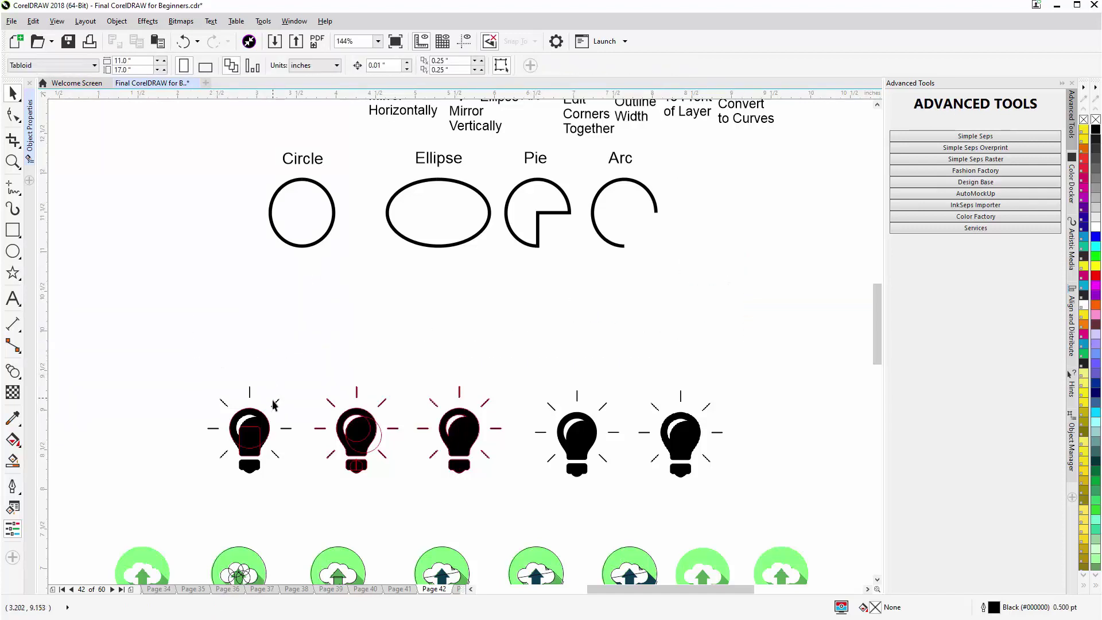
Examine the row of light bulb drawings up close, from the overlapping construction shapes to the finished icons
{"action": "scroll", "coordinate": [277, 437], "scroll_direction": "up", "scroll_amount": 2}
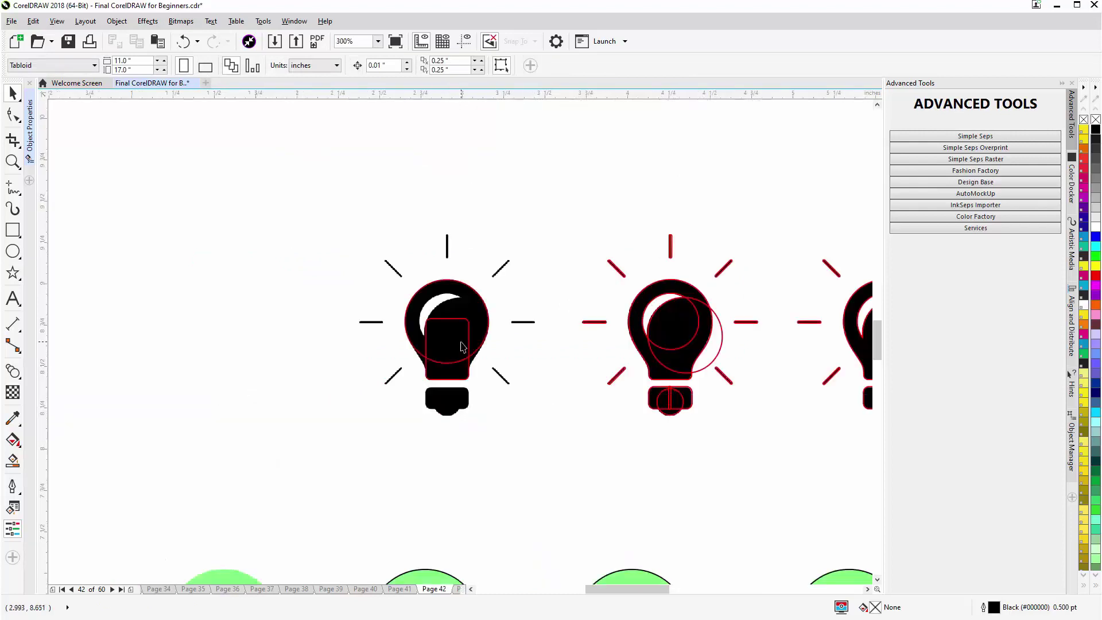
{"action": "scroll", "coordinate": [462, 346], "scroll_direction": "up", "scroll_amount": 1}
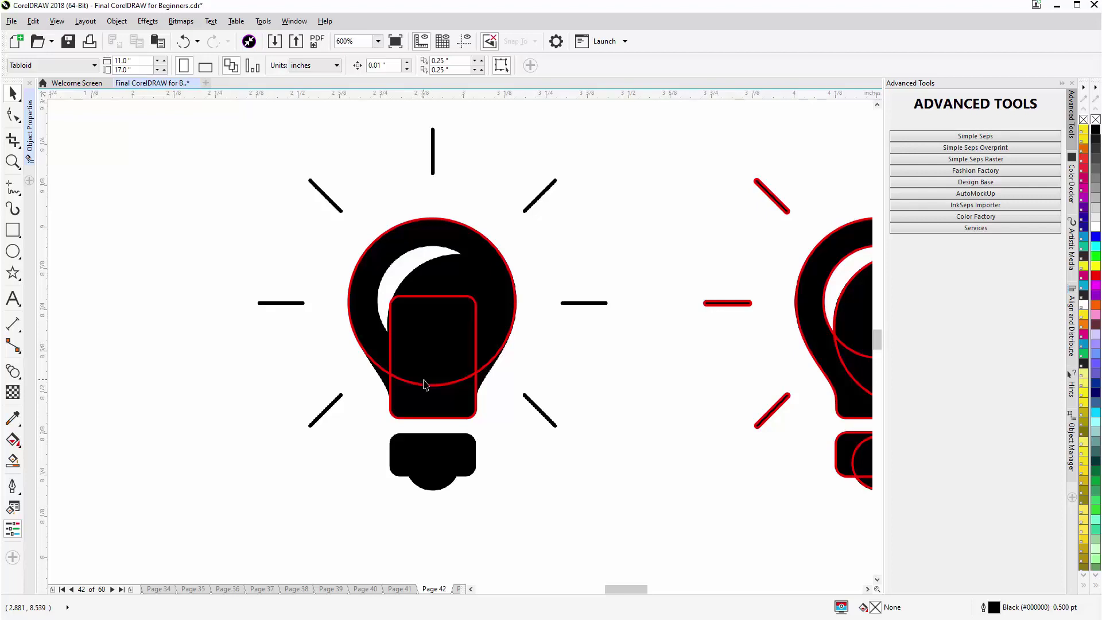
{"action": "scroll", "coordinate": [423, 382], "scroll_direction": "down", "scroll_amount": 1}
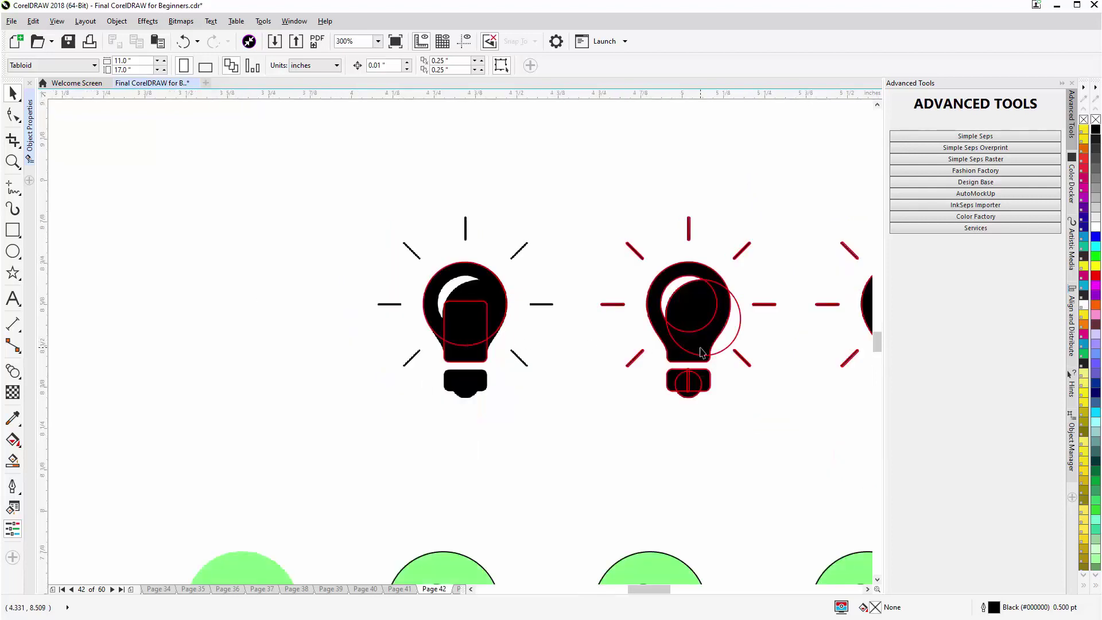
{"action": "scroll", "coordinate": [701, 351], "scroll_direction": "right", "scroll_amount": 3}
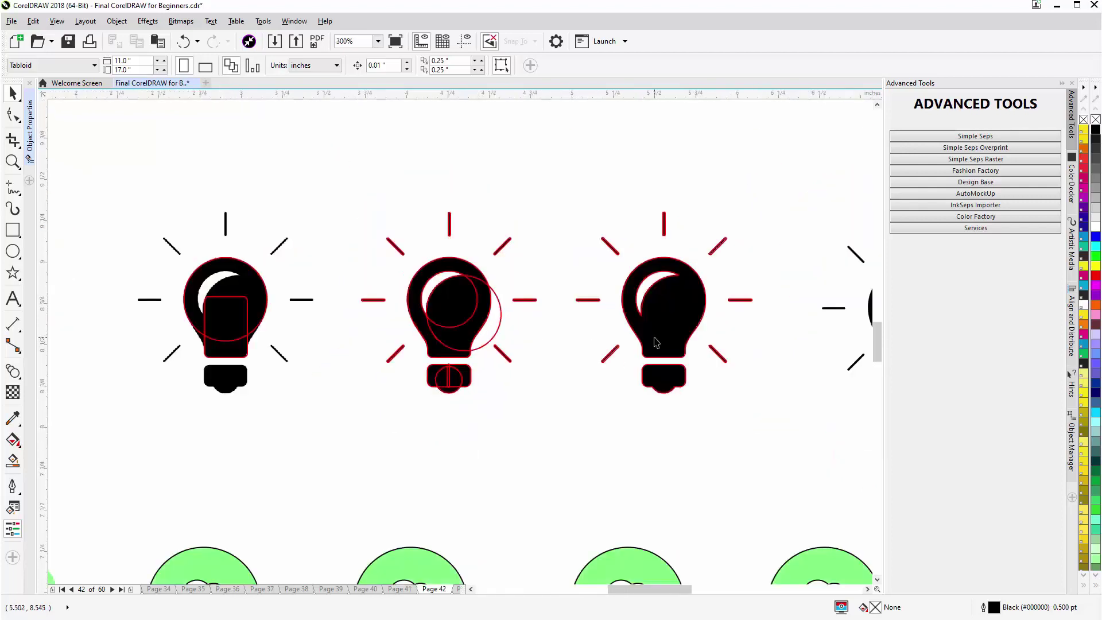
{"action": "scroll", "coordinate": [655, 342], "scroll_direction": "up", "scroll_amount": 1}
{"action": "scroll", "coordinate": [466, 344], "scroll_direction": "down", "scroll_amount": 1}
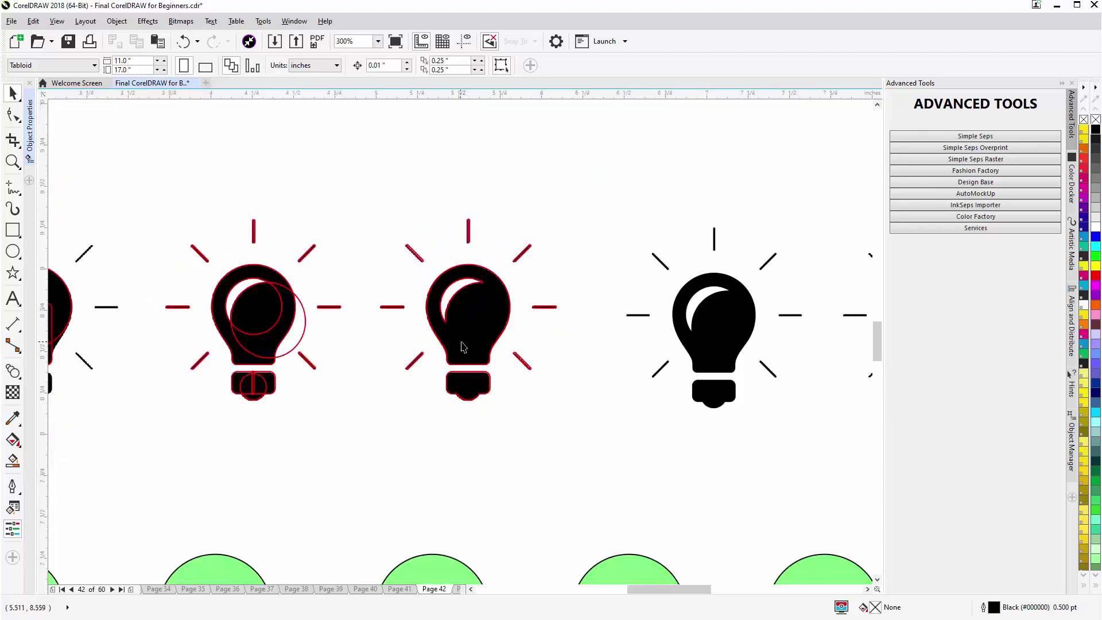
{"action": "scroll", "coordinate": [715, 350], "scroll_direction": "up", "scroll_amount": 1}
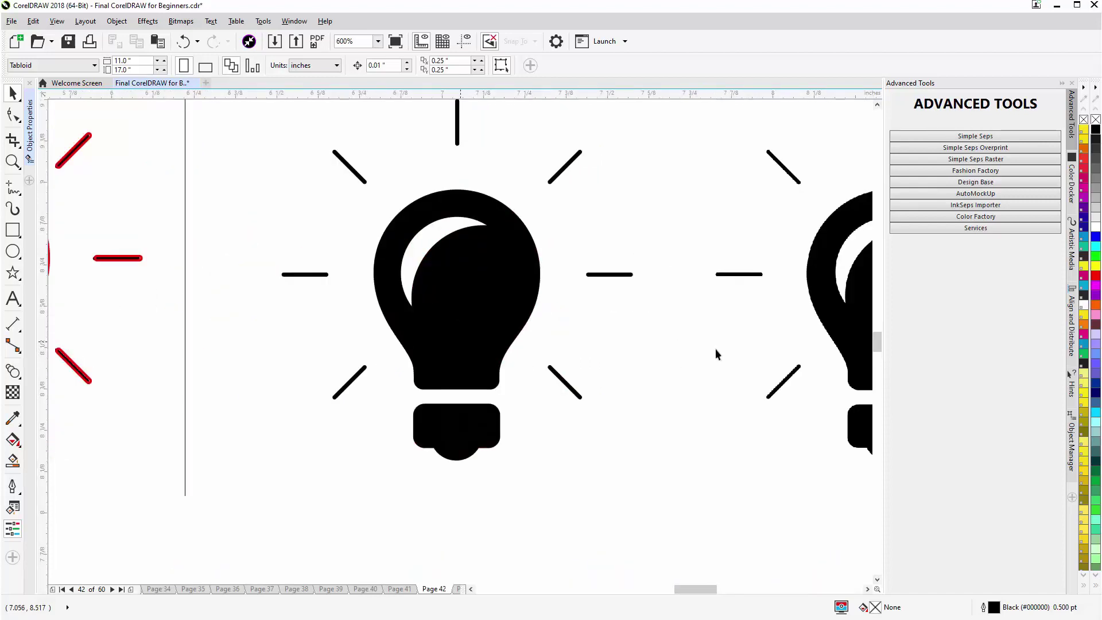
{"action": "scroll", "coordinate": [459, 344], "scroll_direction": "down", "scroll_amount": 1}
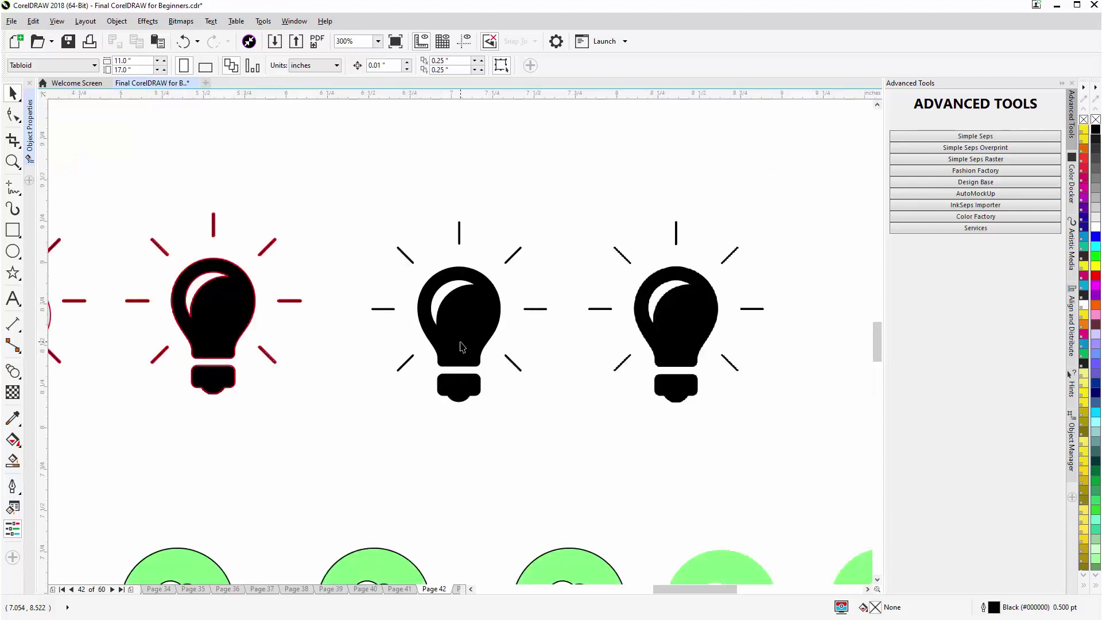
{"action": "scroll", "coordinate": [459, 344], "scroll_direction": "down", "scroll_amount": 1}
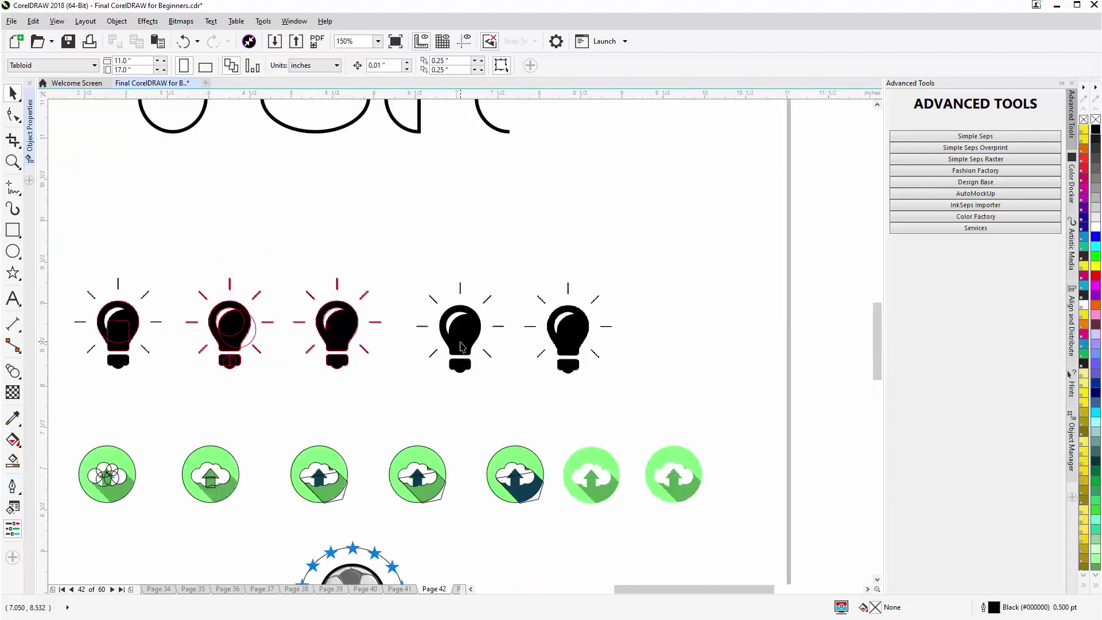
Duplicate the first light bulb's bitmap twice into the space above the bulb row and lock the second copy
{"action": "left_click", "coordinate": [154, 314]}
{"action": "left_click_drag", "start_coordinate": [150, 309], "coordinate": [313, 193]}
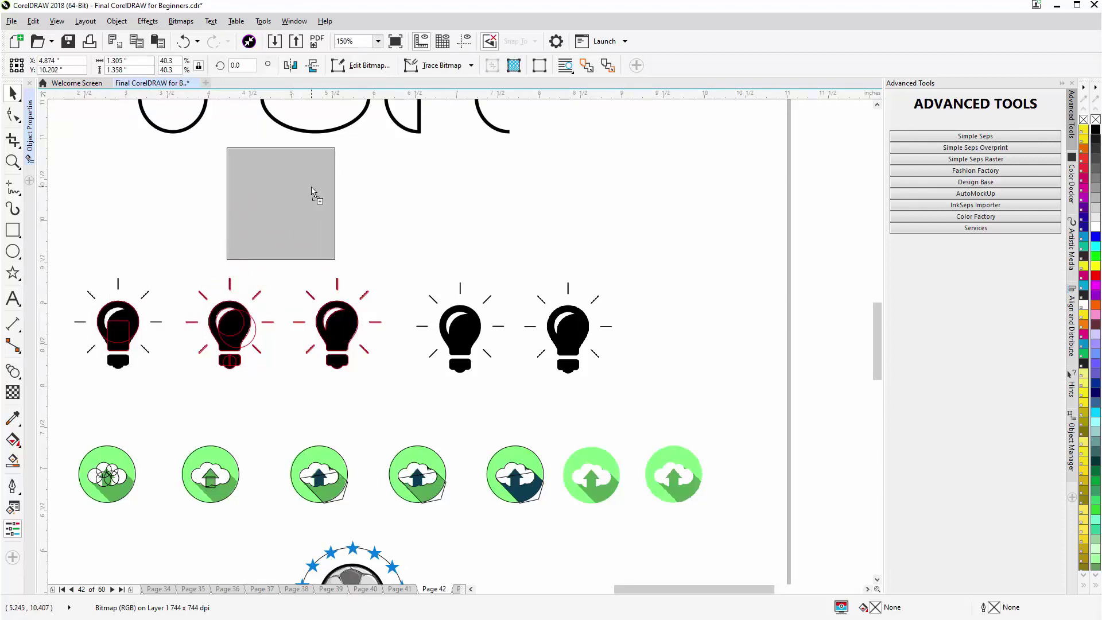
{"action": "left_click_drag", "start_coordinate": [311, 188], "coordinate": [413, 204]}
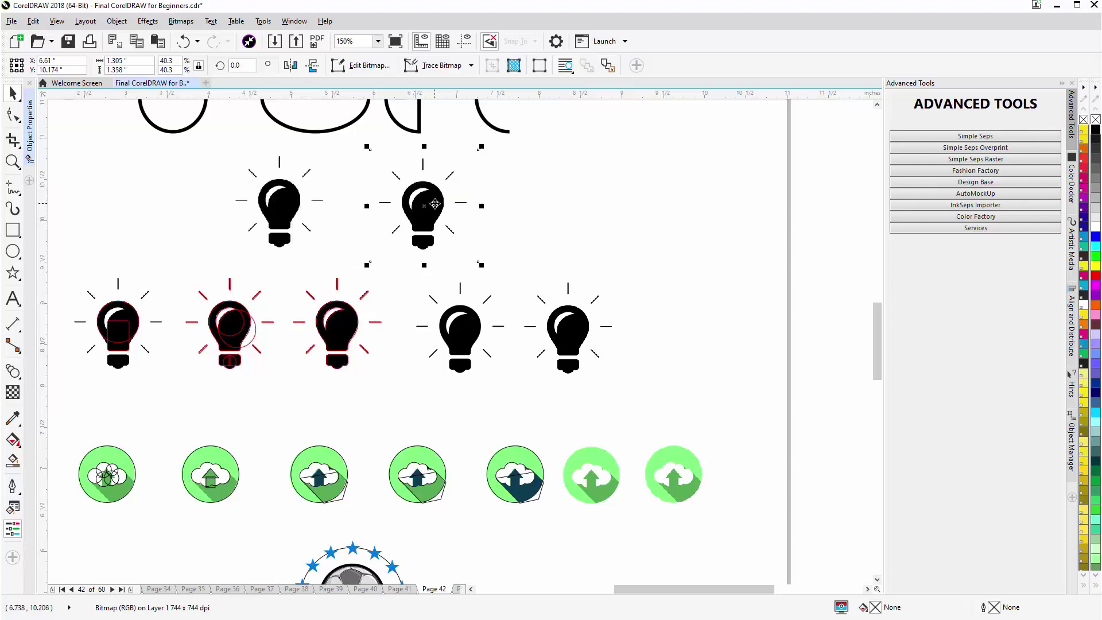
{"action": "right_click", "coordinate": [434, 203]}
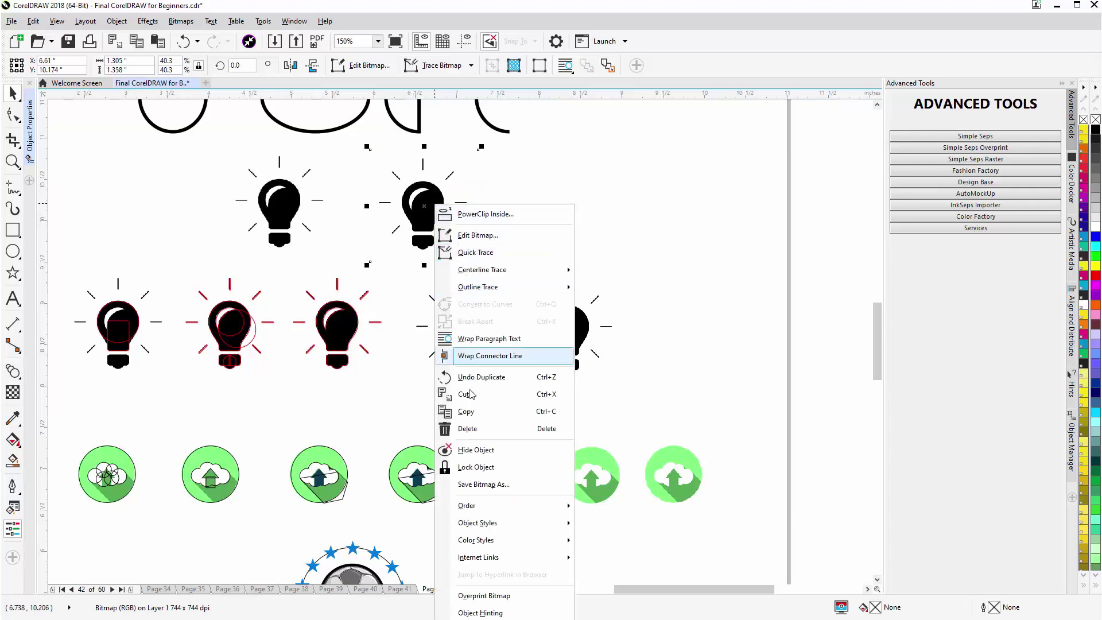
{"action": "left_click", "coordinate": [476, 466]}
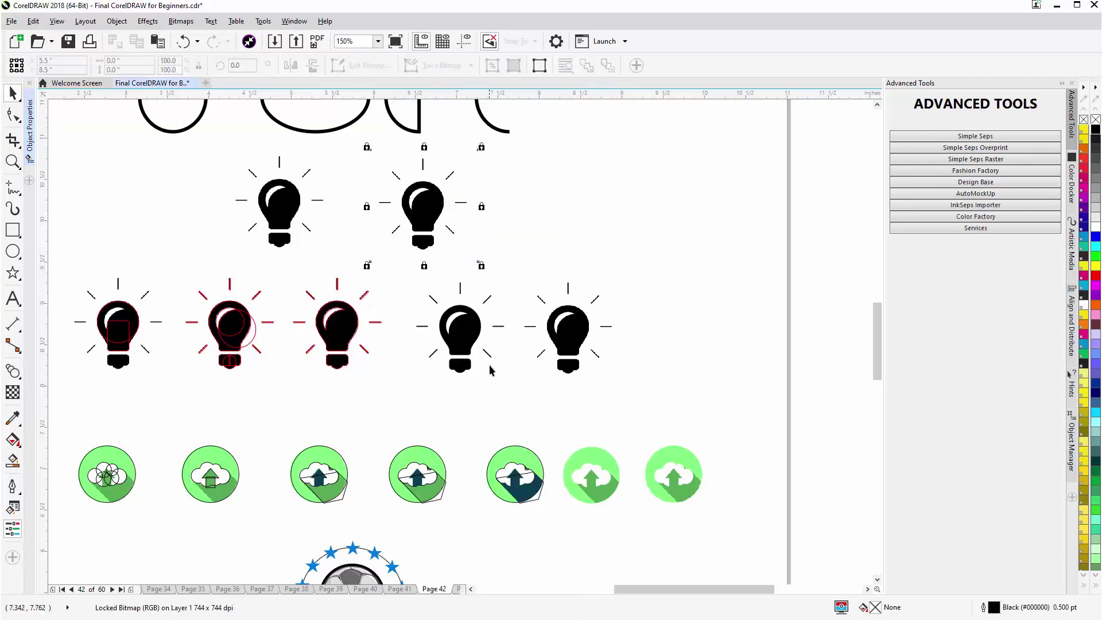
Draw a rectangle about 0.26 by 0.135 inches over the locked bulb's base, round its corners to about 0.029 inches, and outline it red
{"action": "scroll", "coordinate": [429, 206], "scroll_direction": "up", "scroll_amount": 1}
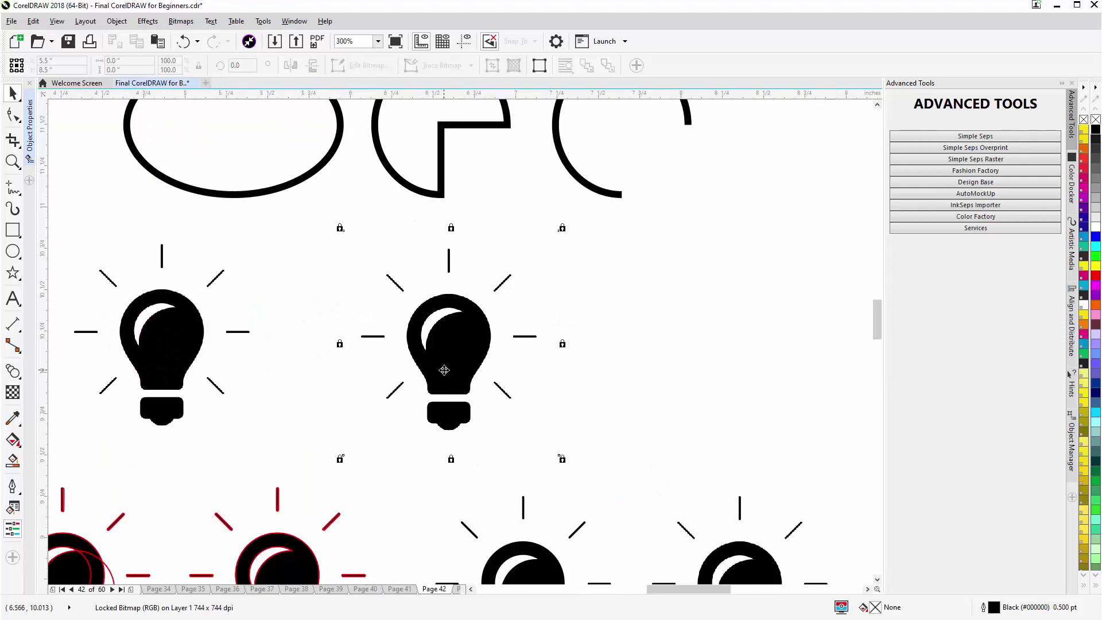
{"action": "scroll", "coordinate": [445, 371], "scroll_direction": "up", "scroll_amount": 1}
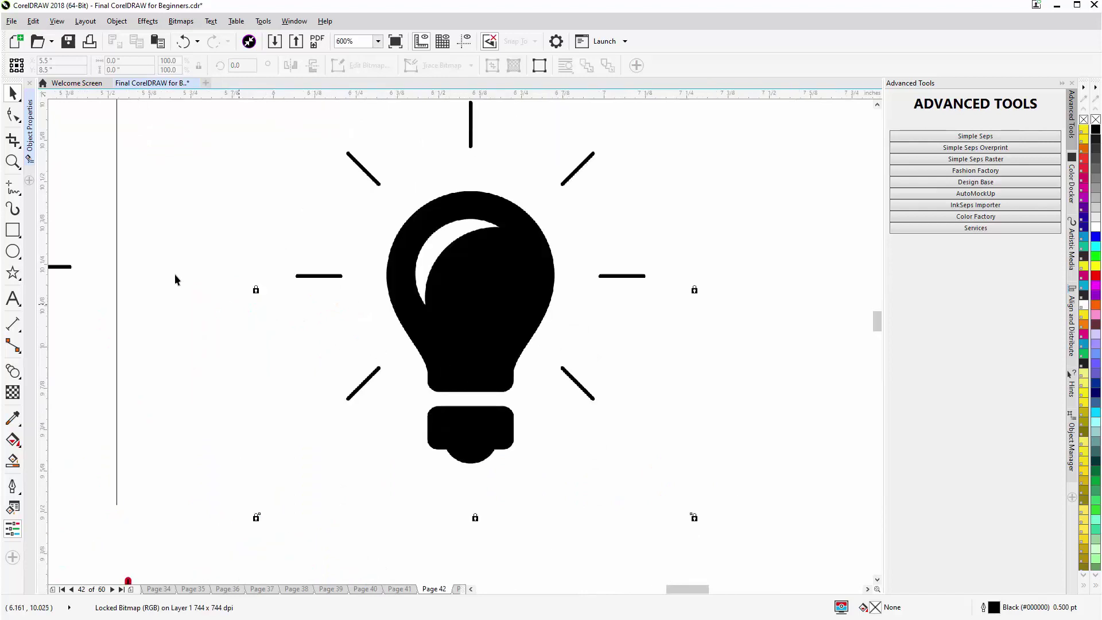
{"action": "left_click", "coordinate": [12, 230]}
{"action": "scroll", "coordinate": [451, 440], "scroll_direction": "up", "scroll_amount": 1}
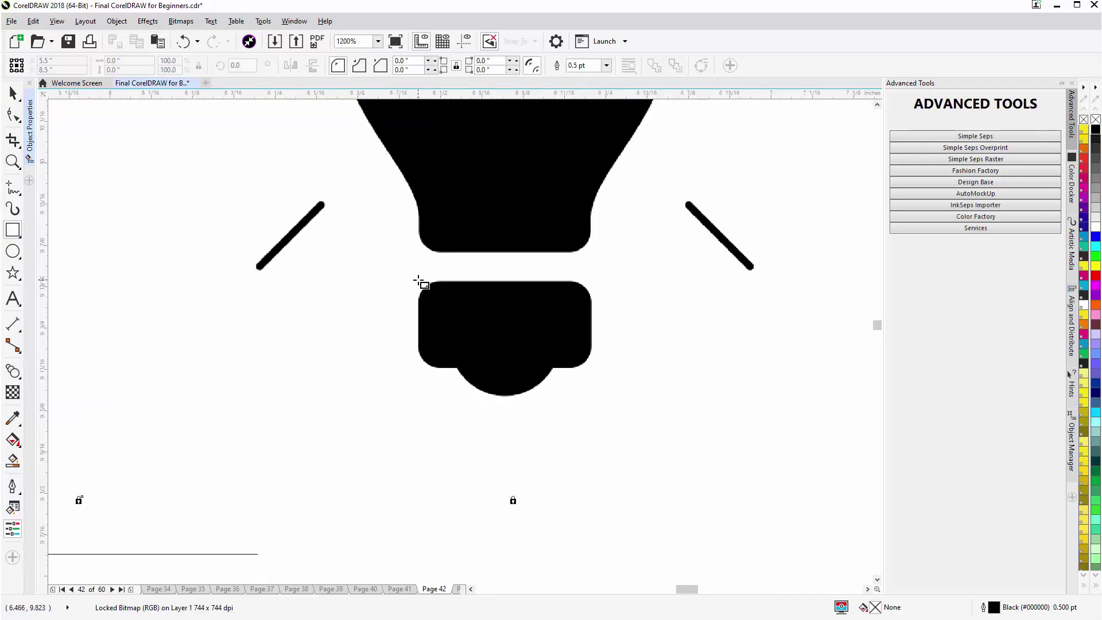
{"action": "left_click_drag", "start_coordinate": [419, 280], "coordinate": [591, 369]}
{"action": "left_click_drag", "start_coordinate": [591, 280], "coordinate": [574, 283]}
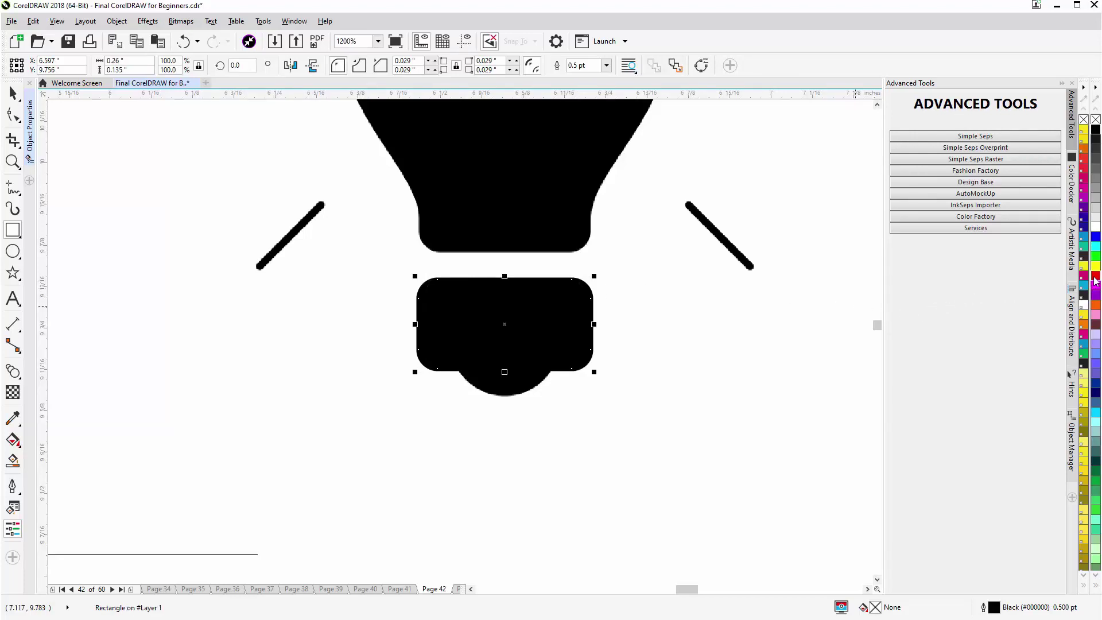
{"action": "right_click", "coordinate": [1095, 279]}
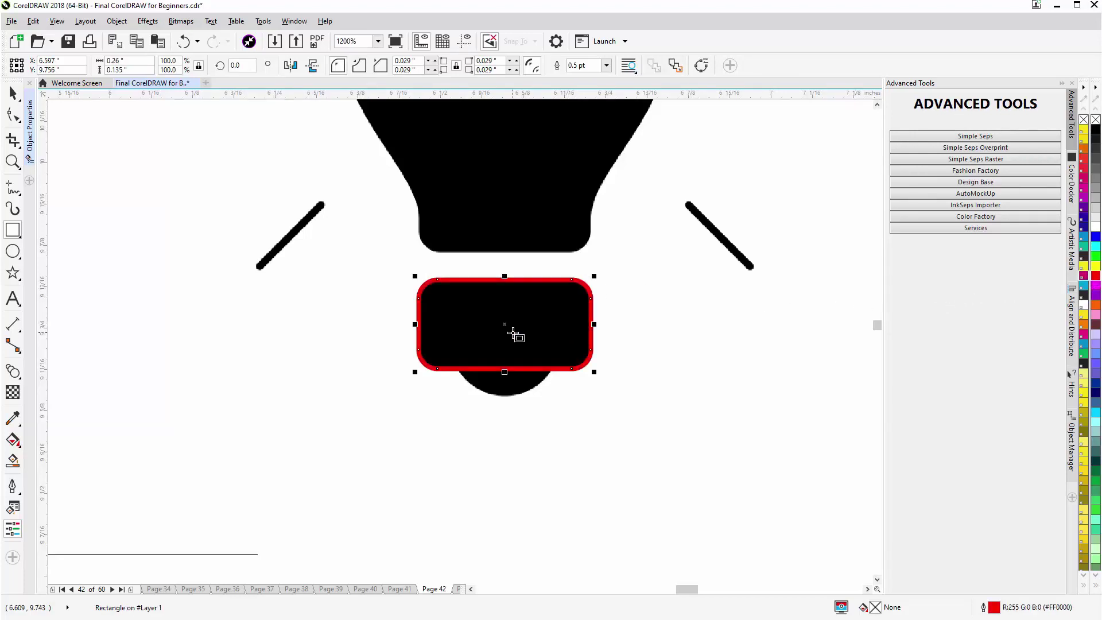
Draw a circle about 0.167 inches wide fitting the rounded tip below the bulb's base and give it a red outline
{"action": "left_click", "coordinate": [13, 251]}
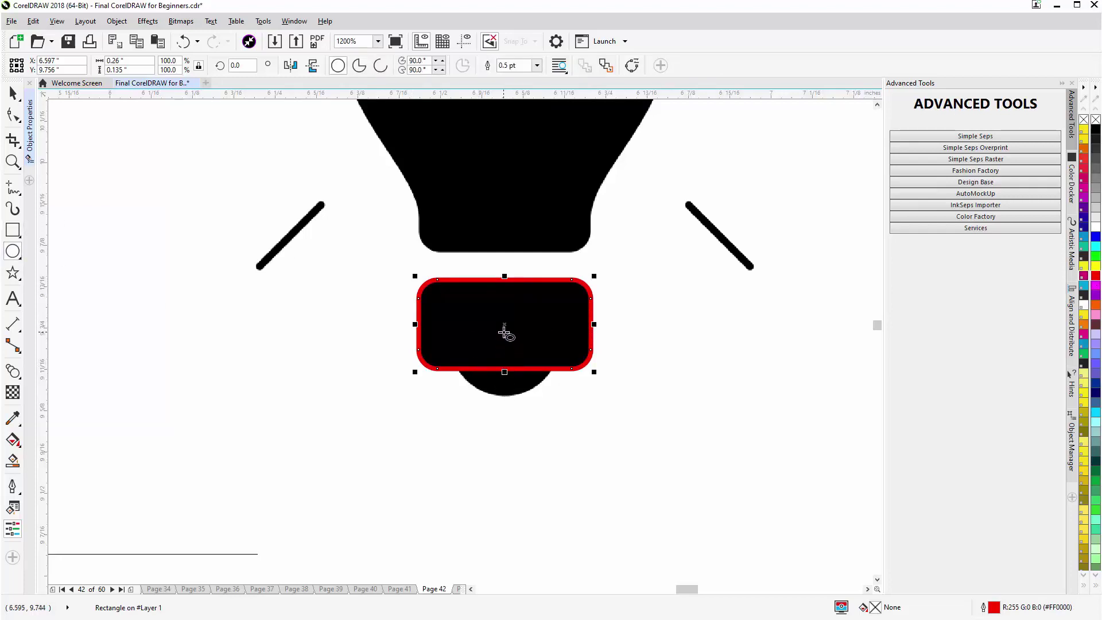
{"action": "left_click_drag", "start_coordinate": [504, 333], "coordinate": [512, 388]}
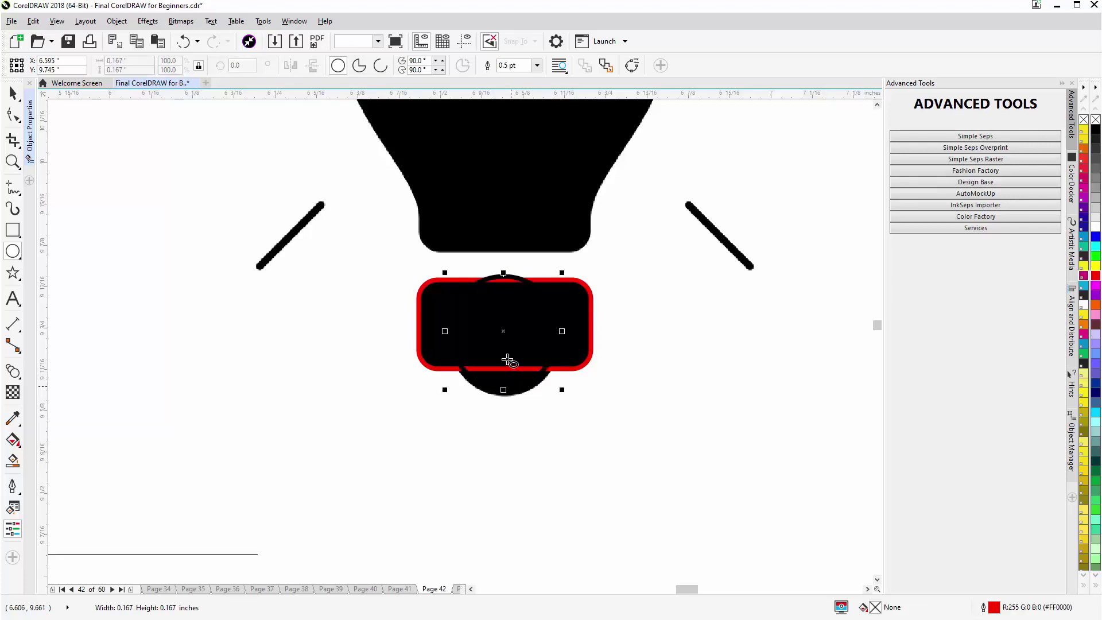
{"action": "left_click_drag", "start_coordinate": [504, 333], "coordinate": [504, 340]}
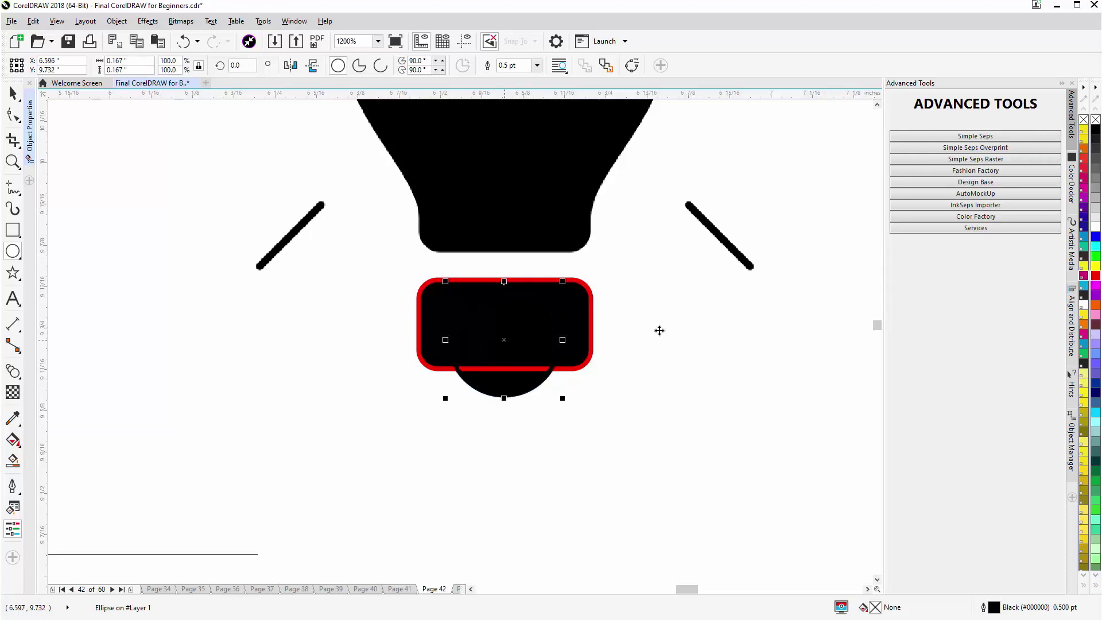
{"action": "right_click", "coordinate": [1096, 277]}
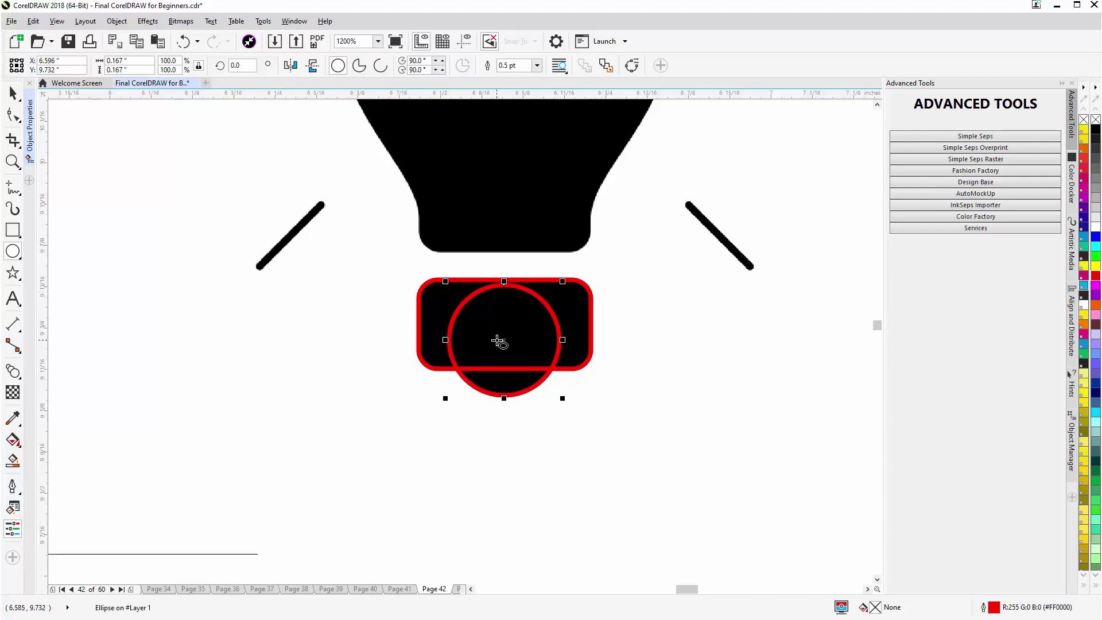
Draw a circle about 0.51 inches wide over the bulb's round glass, outline it red, and shift it to match the template
{"action": "scroll", "coordinate": [499, 339], "scroll_direction": "down", "scroll_amount": 1}
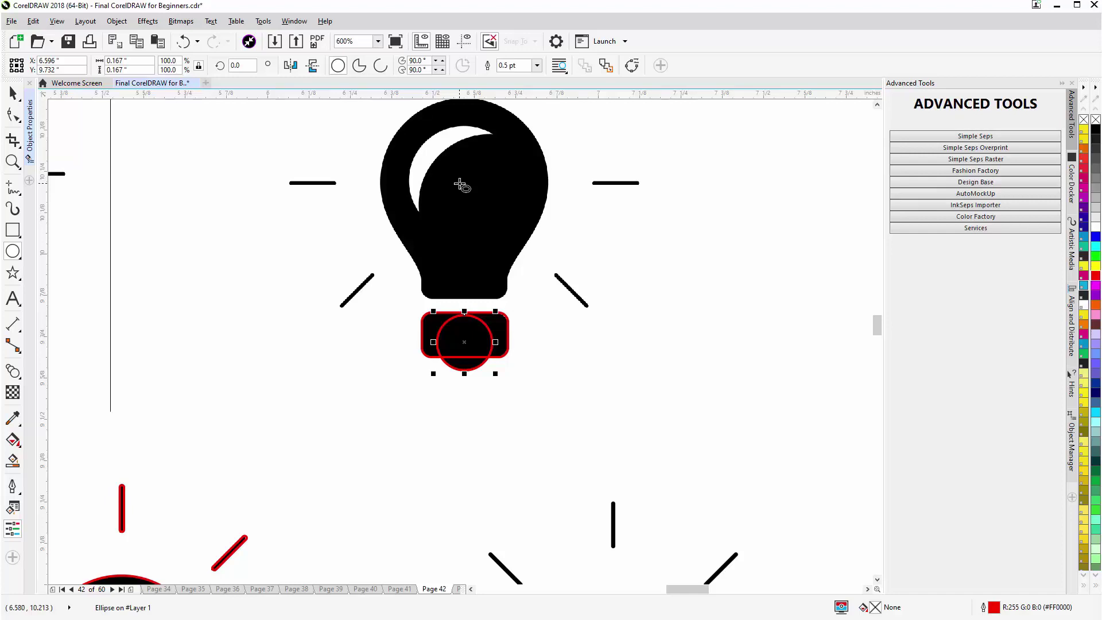
{"action": "left_click_drag", "start_coordinate": [460, 183], "coordinate": [474, 266]}
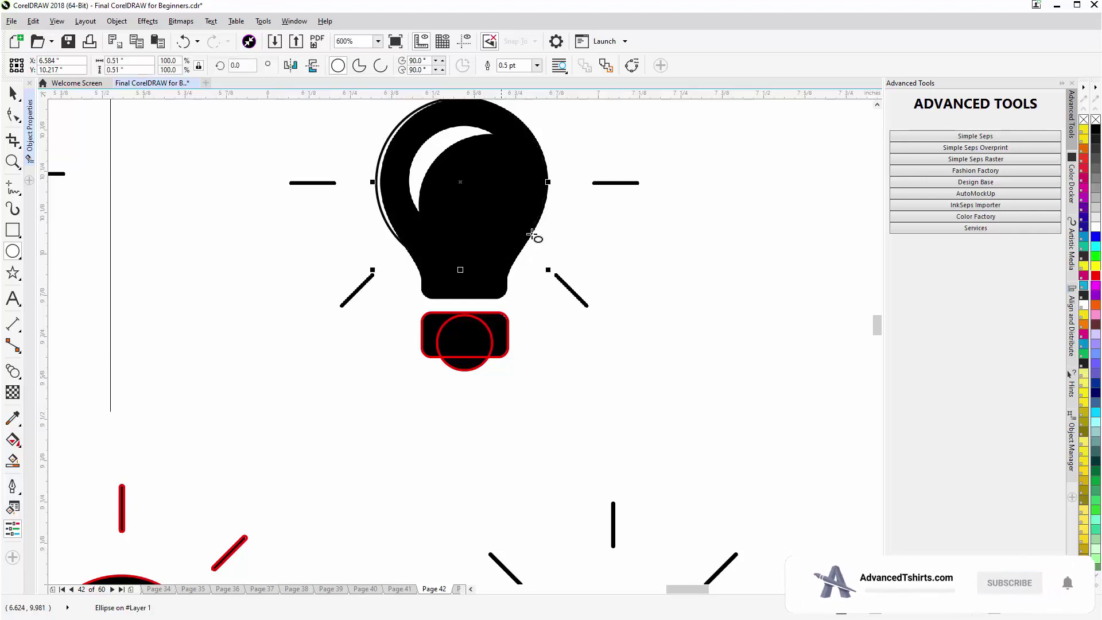
{"action": "right_click", "coordinate": [1096, 277]}
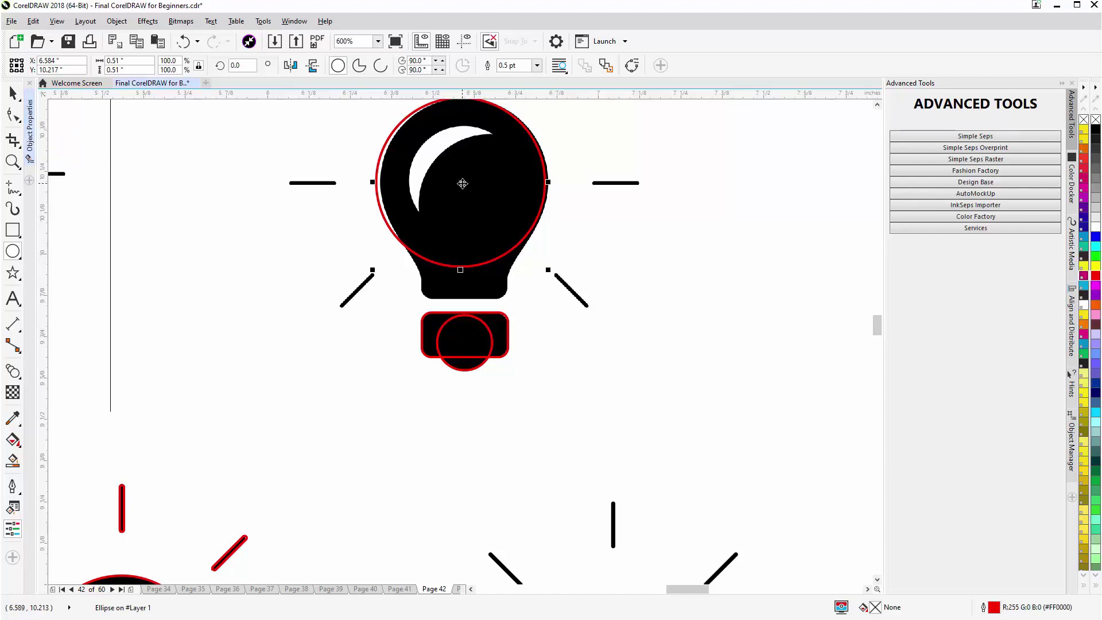
{"action": "left_click_drag", "start_coordinate": [464, 184], "coordinate": [465, 183]}
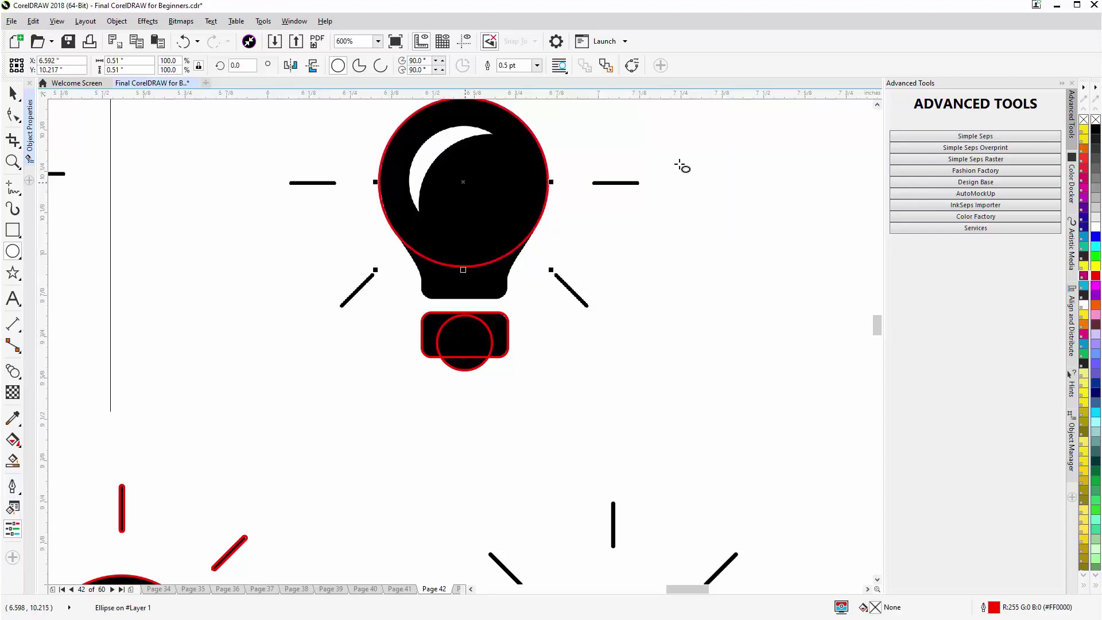
Draw a red-outlined rectangle about 0.262 by 0.21 inches over the bulb's neck, overlapping the large circle, with corners rounded to about 0.022 inches
{"action": "left_click", "coordinate": [877, 104]}
{"action": "left_click", "coordinate": [877, 105]}
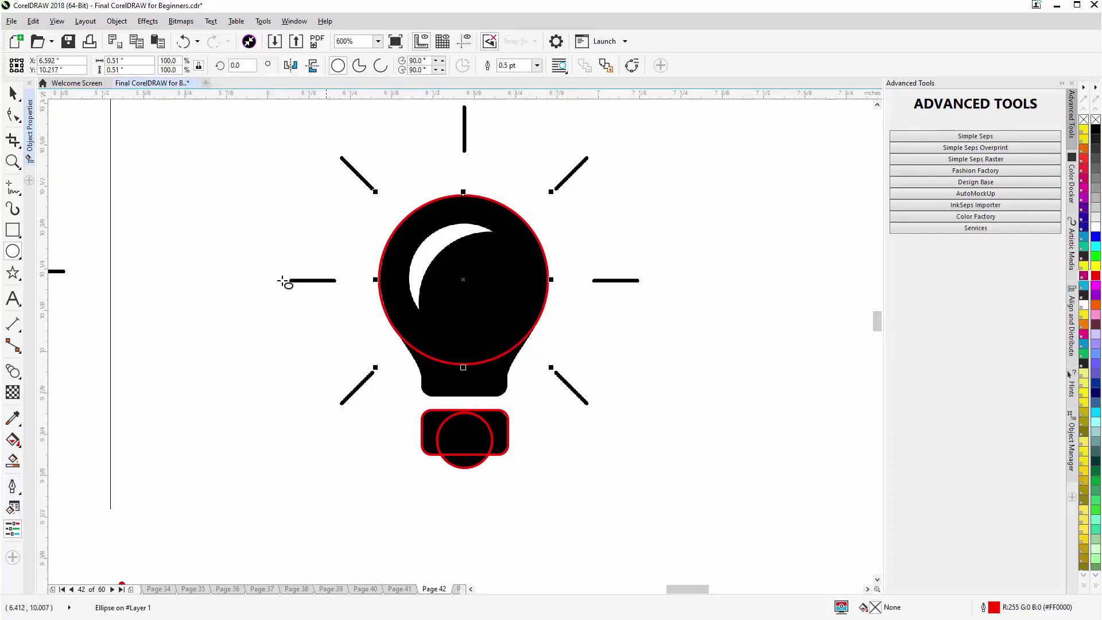
{"action": "left_click", "coordinate": [12, 229]}
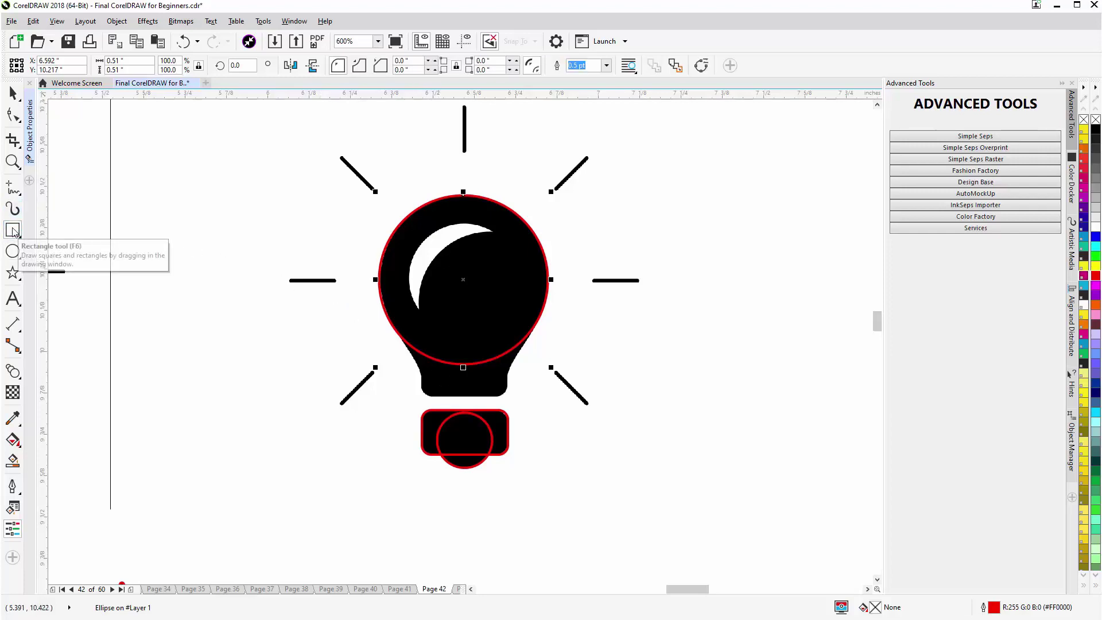
{"action": "scroll", "coordinate": [453, 386], "scroll_direction": "up", "scroll_amount": 2}
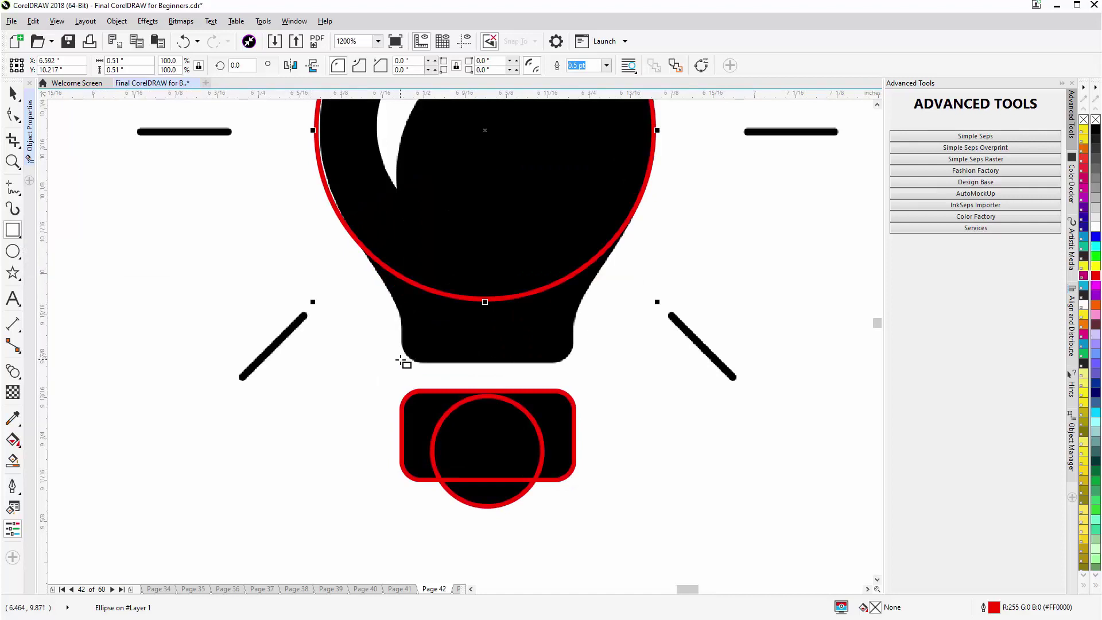
{"action": "left_click_drag", "start_coordinate": [400, 360], "coordinate": [574, 220]}
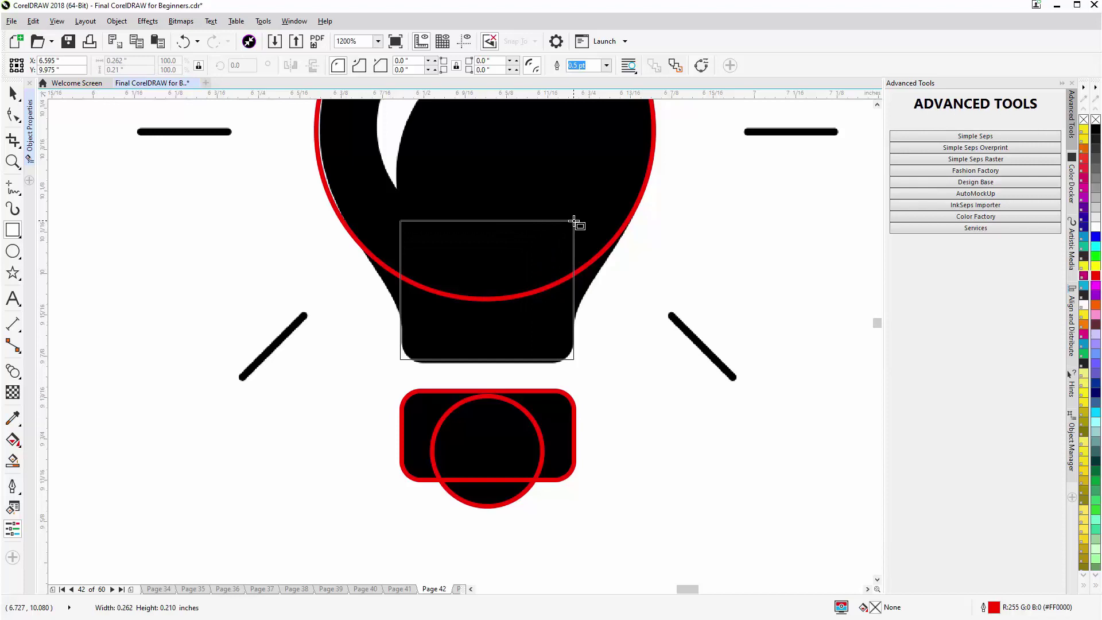
{"action": "left_click_drag", "start_coordinate": [574, 221], "coordinate": [573, 222]}
{"action": "left_click_drag", "start_coordinate": [401, 361], "coordinate": [400, 347]}
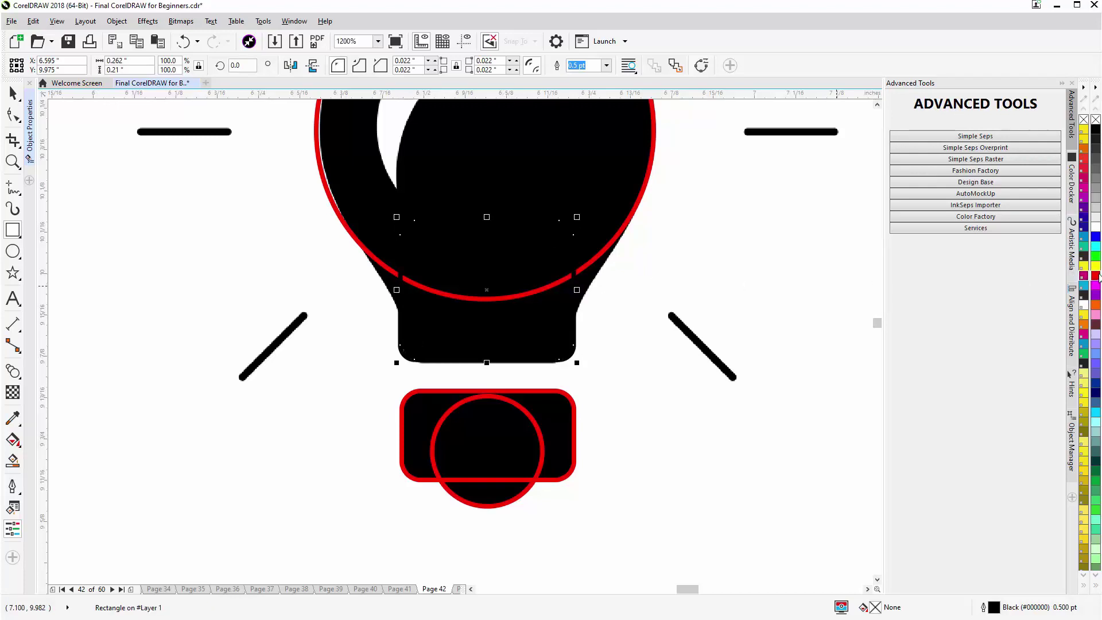
{"action": "right_click", "coordinate": [1096, 277]}
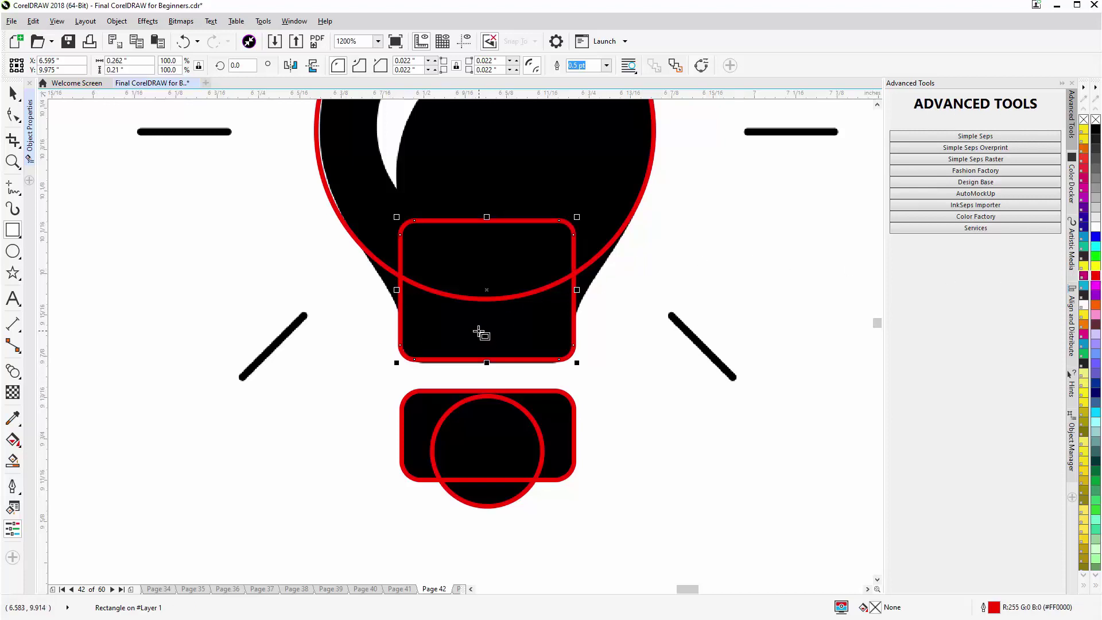
Center the neck rectangle vertically in line with the large circle and move both onto the bulb template
{"action": "left_click", "coordinate": [356, 238], "text": "shift"}
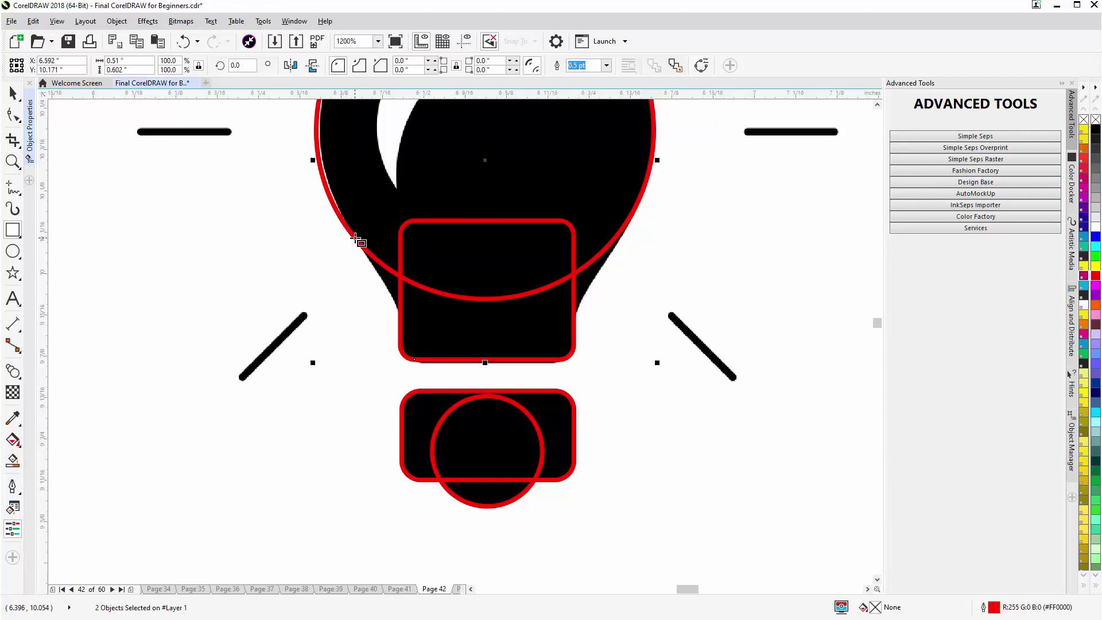
{"action": "key", "text": "c"}
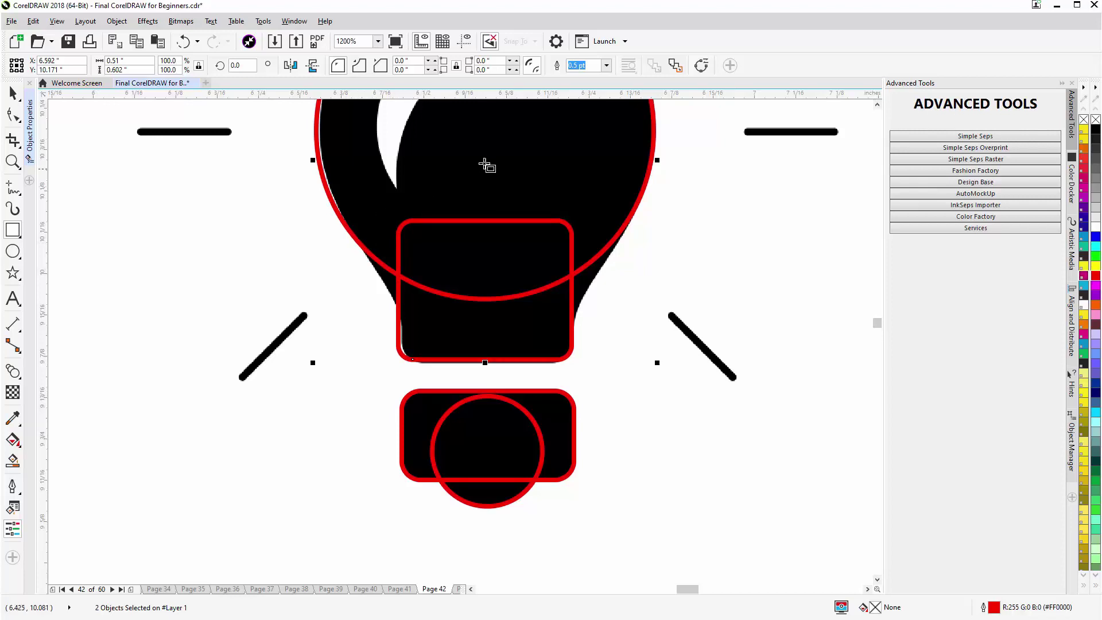
{"action": "left_click_drag", "start_coordinate": [489, 160], "coordinate": [489, 160]}
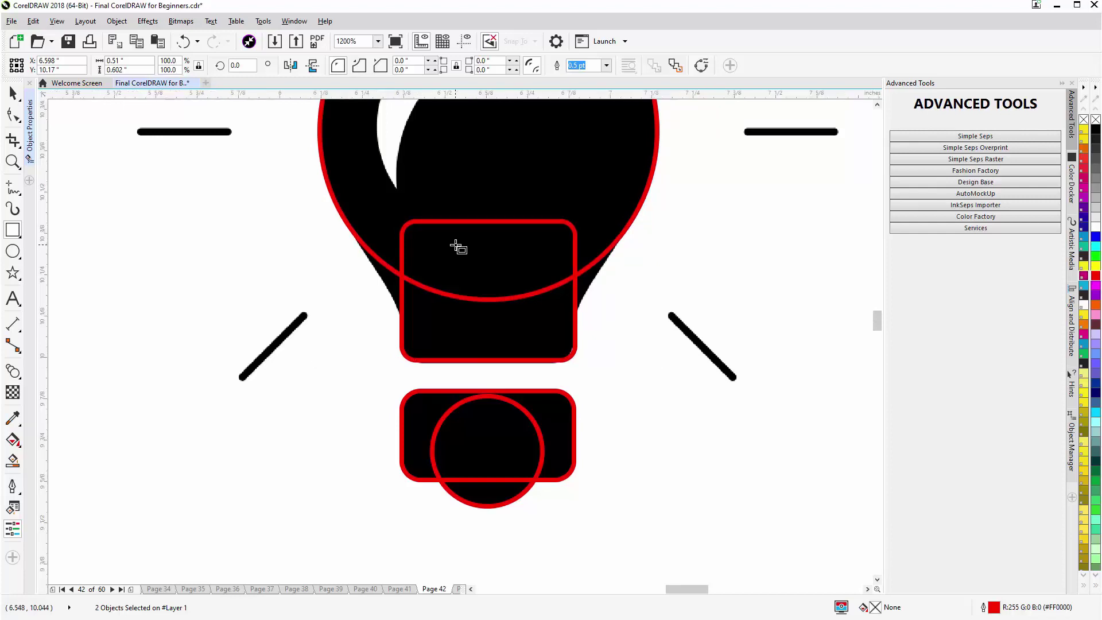
Weld the large circle and the neck rectangle into a single bulb outline
{"action": "key", "text": "F3"}
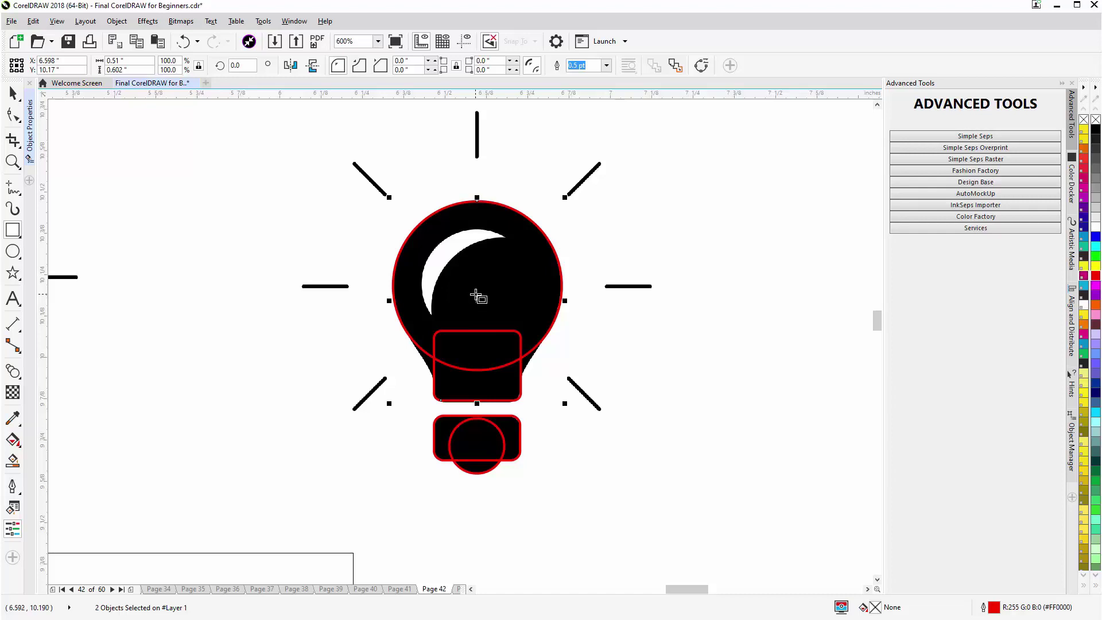
{"action": "left_click", "coordinate": [14, 93]}
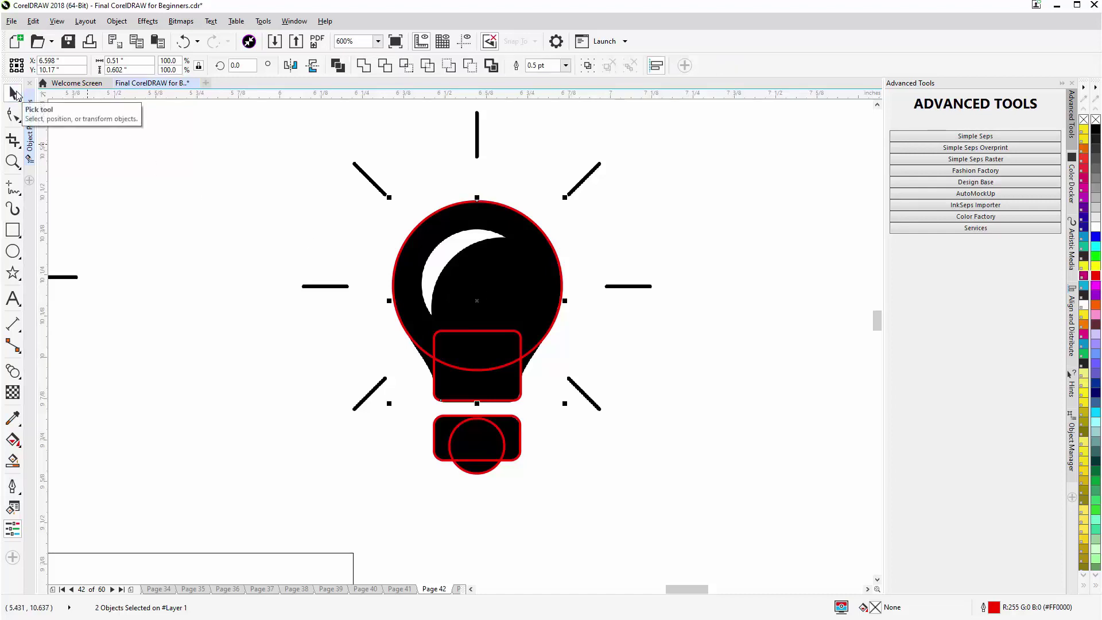
{"action": "left_click", "coordinate": [367, 71]}
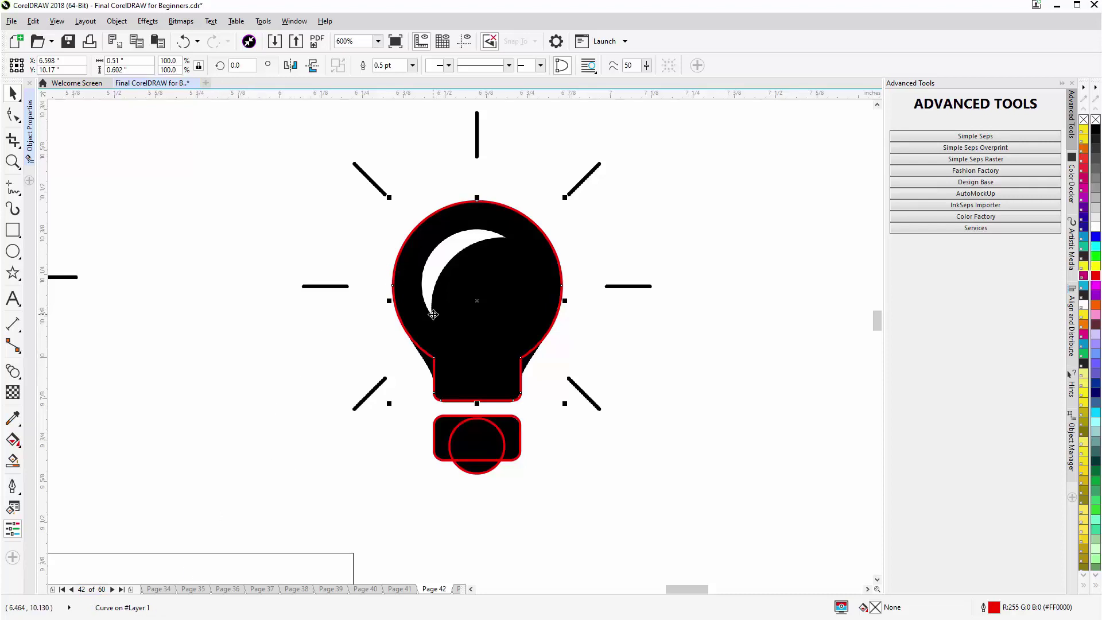
Add a node on each lower side of the bulb's round part and one on each vertical side of the neck
{"action": "key", "text": "F10"}
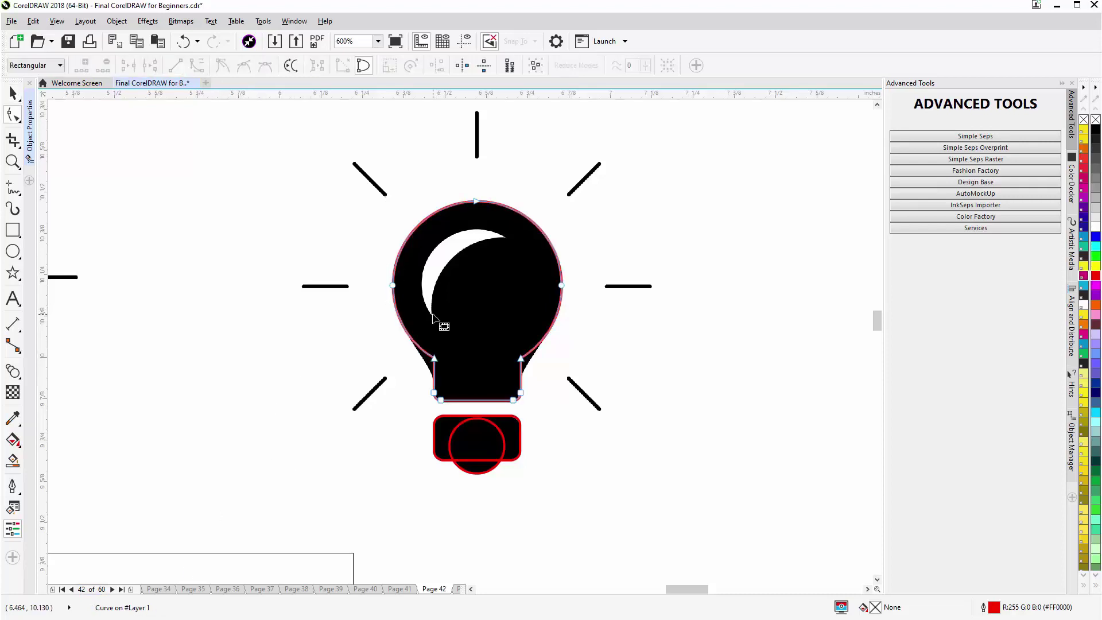
{"action": "left_click", "coordinate": [406, 332]}
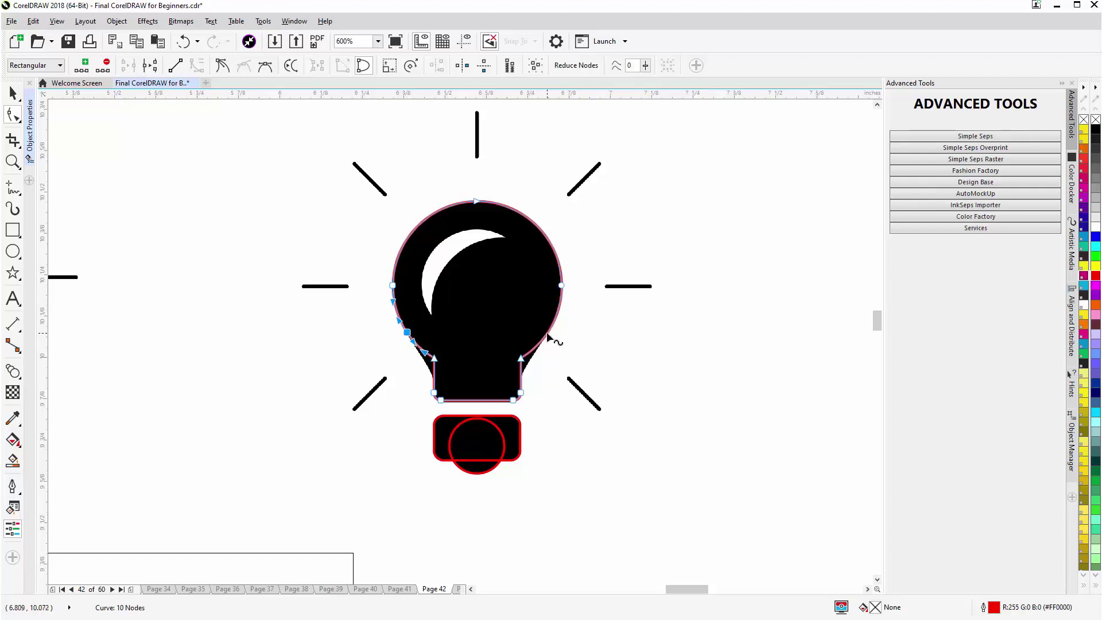
{"action": "left_click", "coordinate": [547, 334]}
{"action": "double_click", "coordinate": [547, 334]}
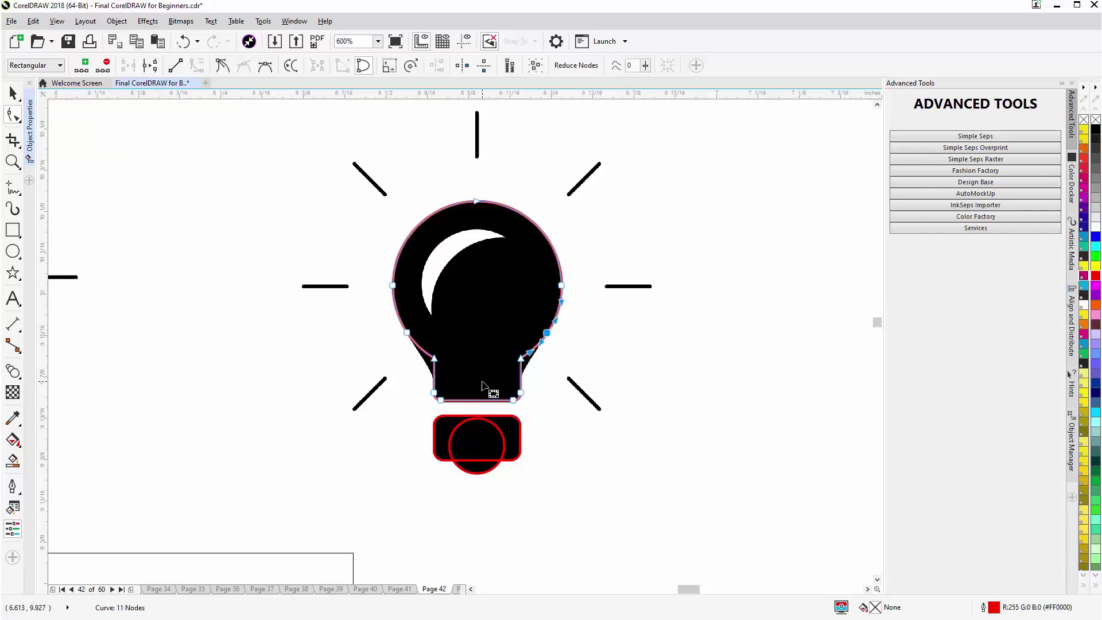
{"action": "scroll", "coordinate": [485, 386], "scroll_direction": "up", "scroll_amount": 1}
{"action": "scroll", "coordinate": [462, 347], "scroll_direction": "up", "scroll_amount": 1}
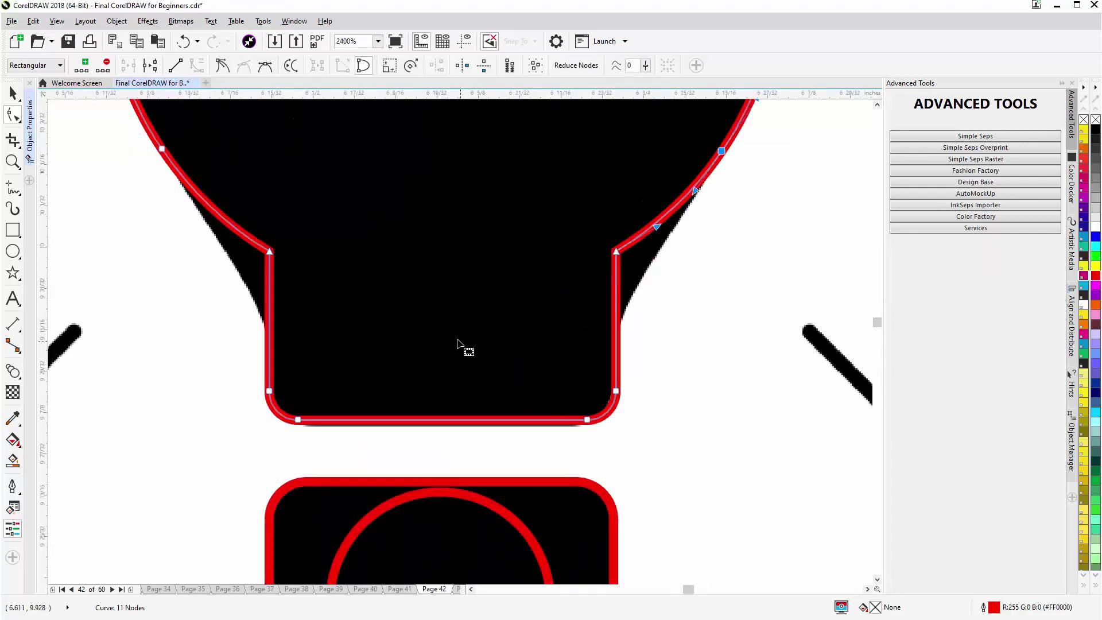
{"action": "double_click", "coordinate": [269, 358]}
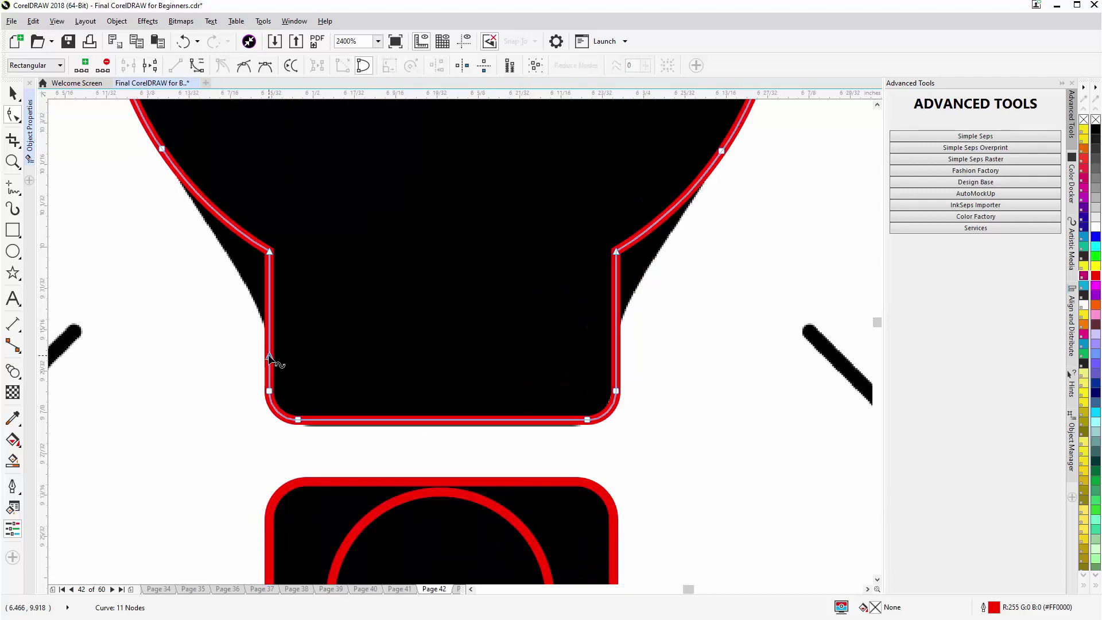
{"action": "double_click", "coordinate": [616, 352]}
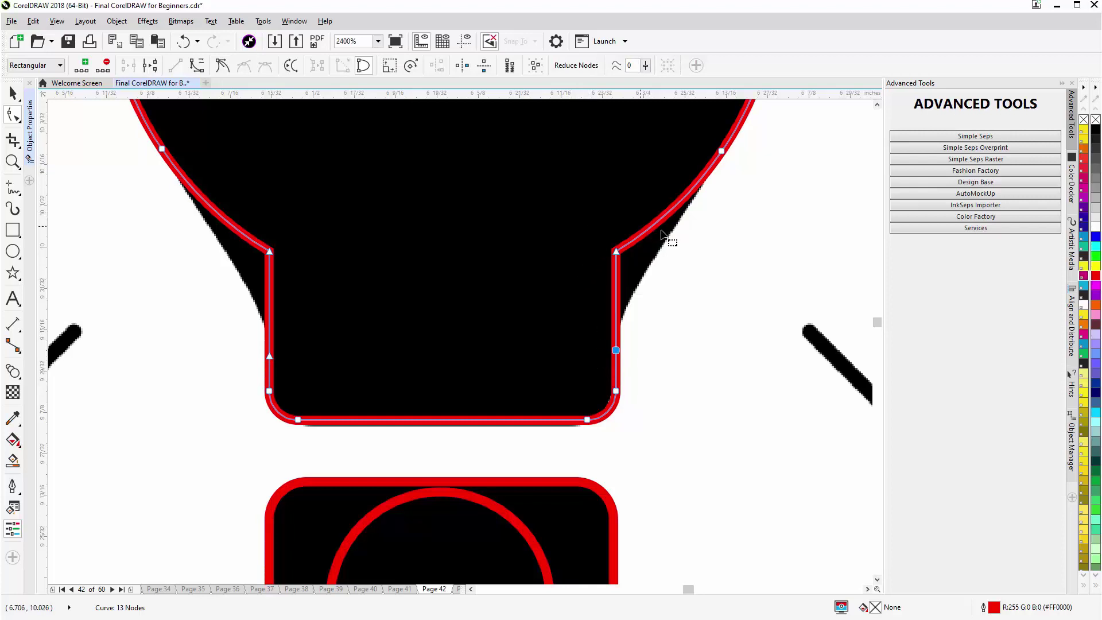
Delete the two corner nodes between bulb and neck and shorten the curve handles so both sides follow the template
{"action": "left_click_drag", "start_coordinate": [731, 206], "coordinate": [182, 292]}
{"action": "key", "text": "Delete"}
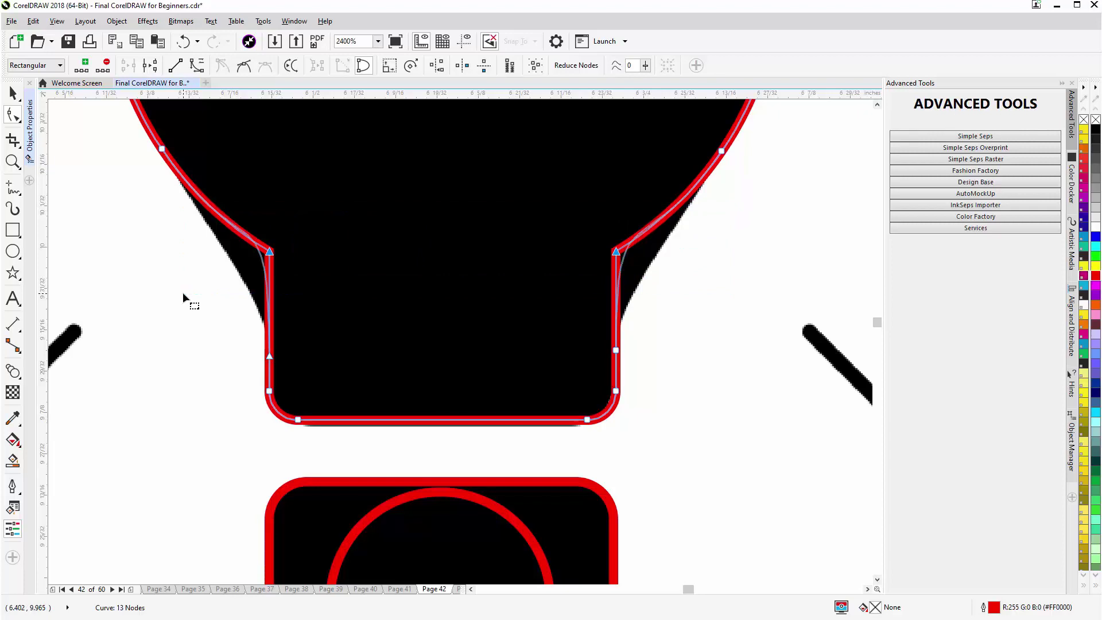
{"action": "left_click", "coordinate": [161, 148]}
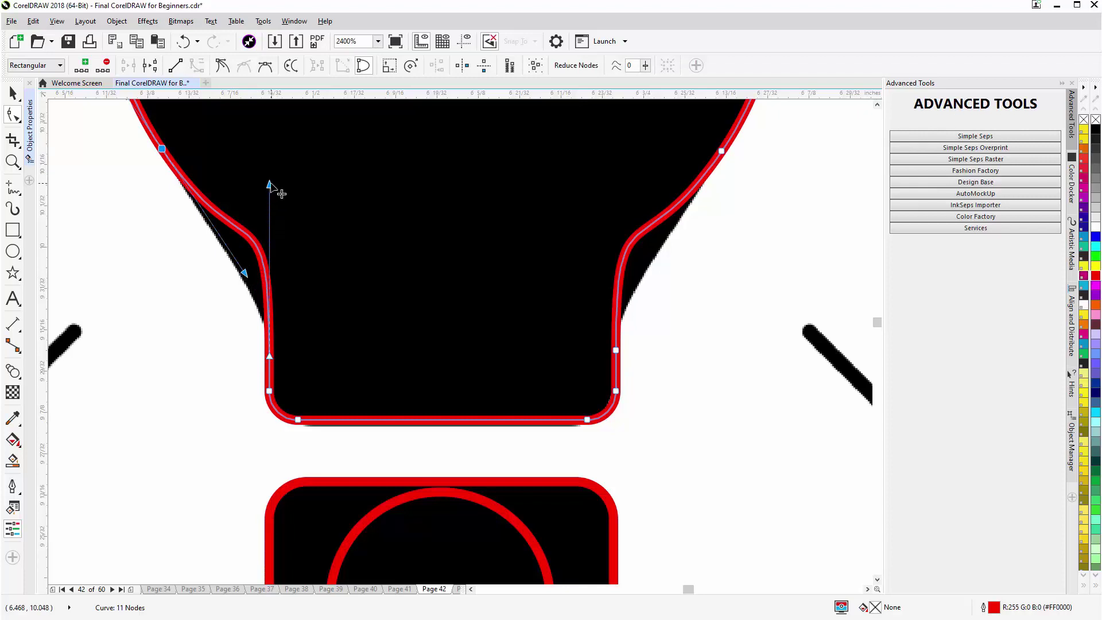
{"action": "left_click_drag", "start_coordinate": [270, 184], "coordinate": [278, 328]}
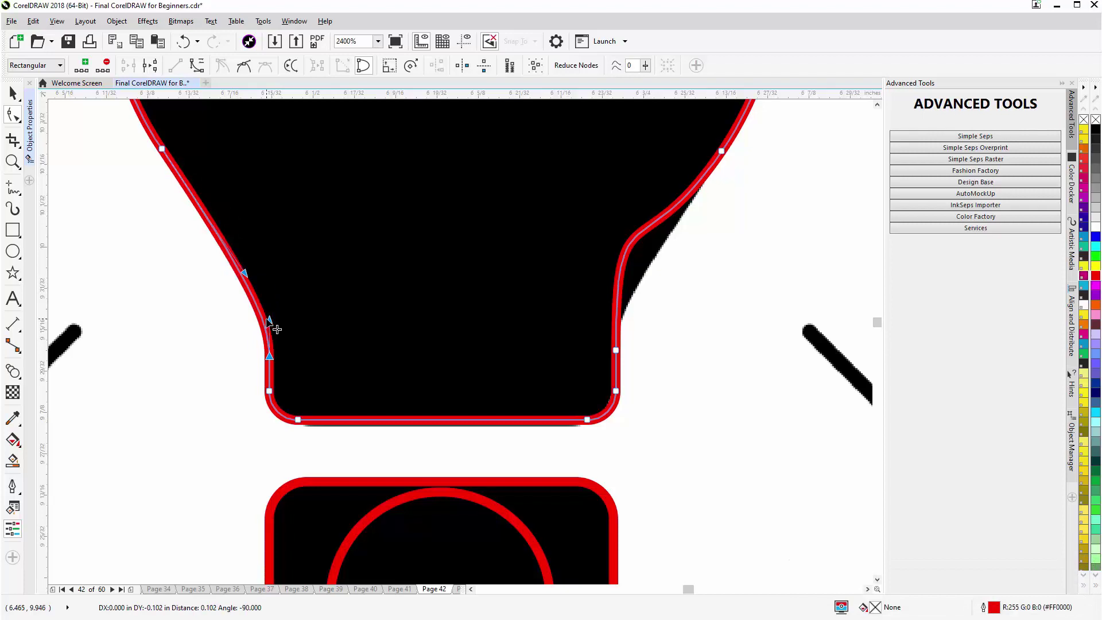
{"action": "left_click", "coordinate": [615, 350]}
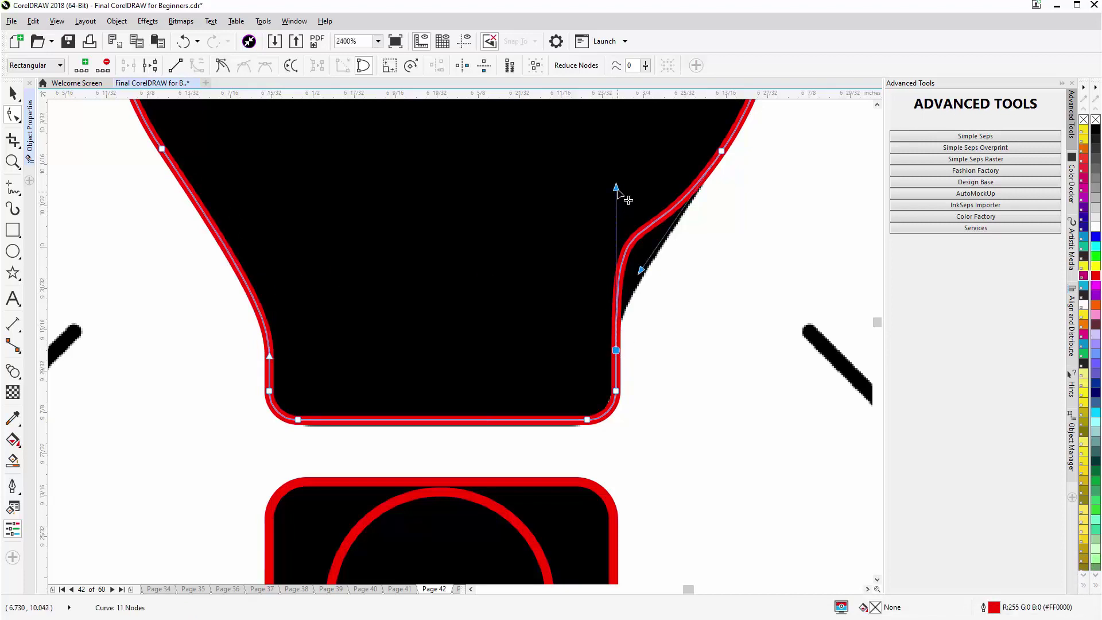
{"action": "left_click_drag", "start_coordinate": [616, 187], "coordinate": [617, 315]}
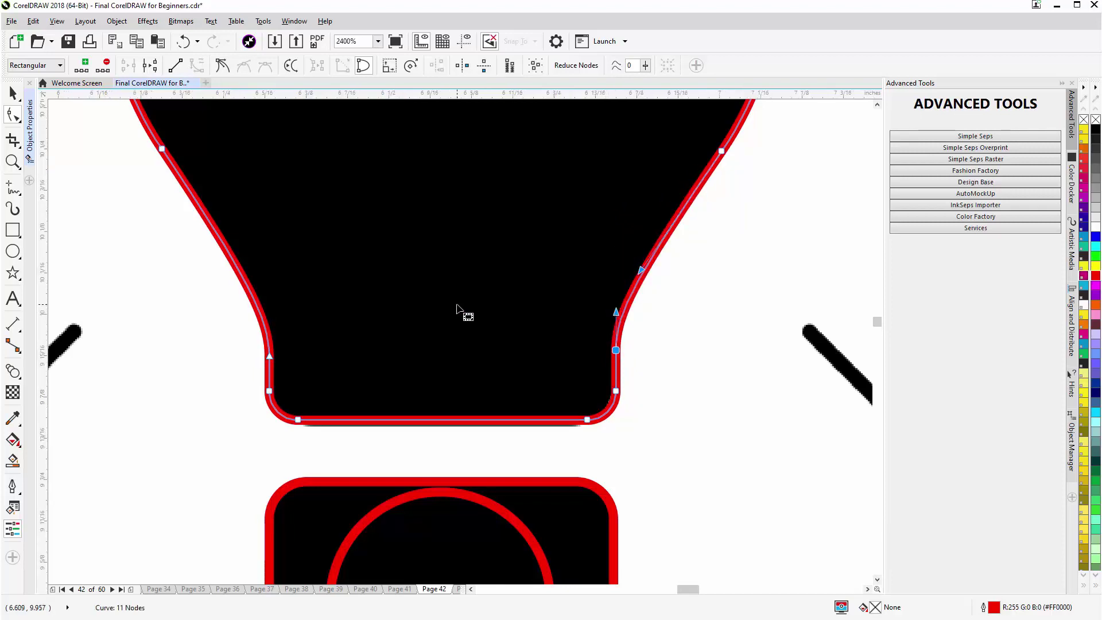
Draw a red-filled bar without outline, about 0.142 by 0.012 inches, over the template's right horizontal ray, with ends rounded to about 0.006 inches
{"action": "scroll", "coordinate": [465, 313], "scroll_direction": "down", "scroll_amount": 1}
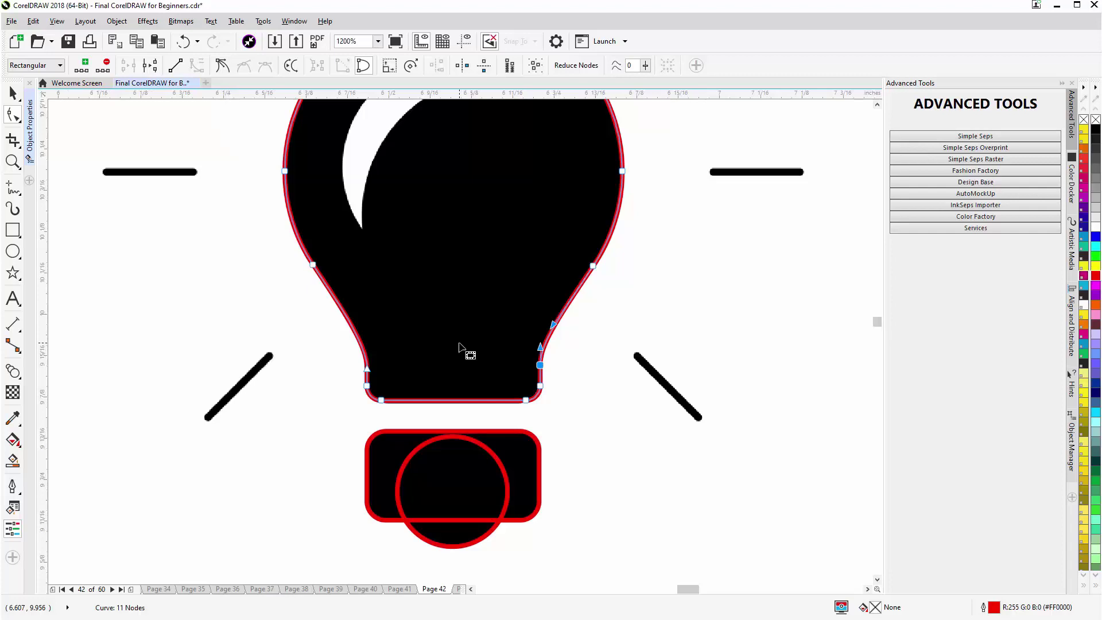
{"action": "scroll", "coordinate": [459, 346], "scroll_direction": "down", "scroll_amount": 1}
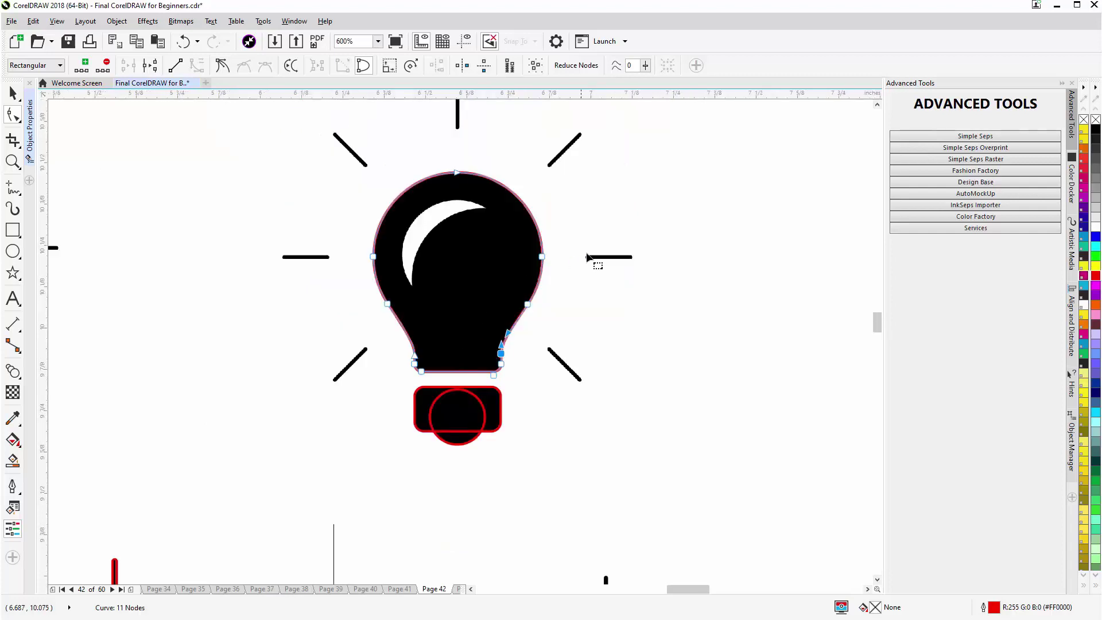
{"action": "scroll", "coordinate": [615, 263], "scroll_direction": "up", "scroll_amount": 1}
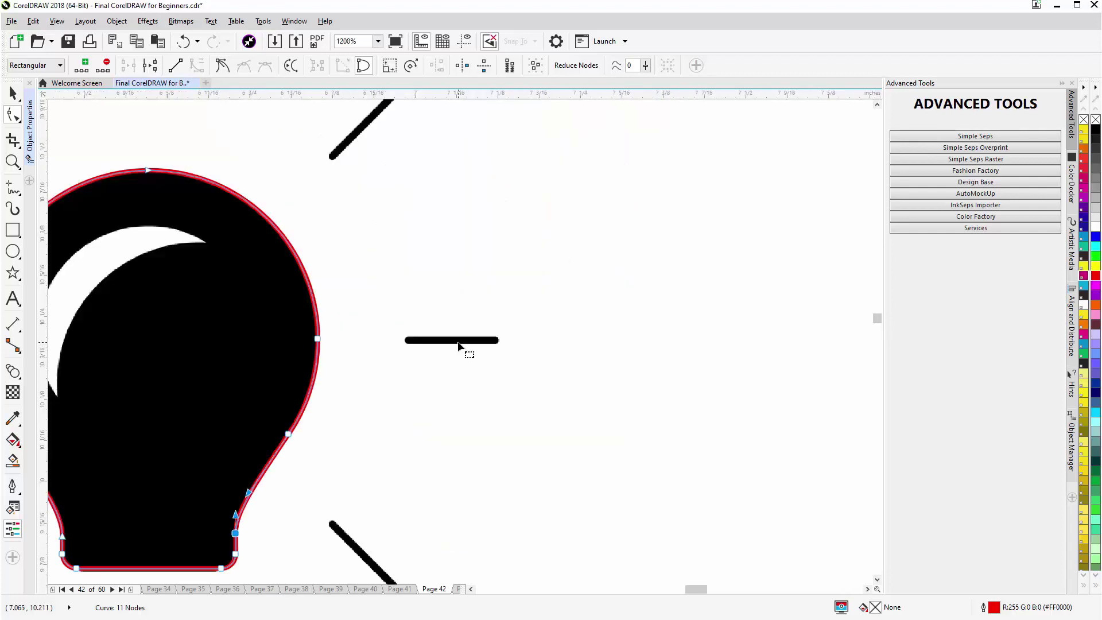
{"action": "scroll", "coordinate": [458, 346], "scroll_direction": "up", "scroll_amount": 1}
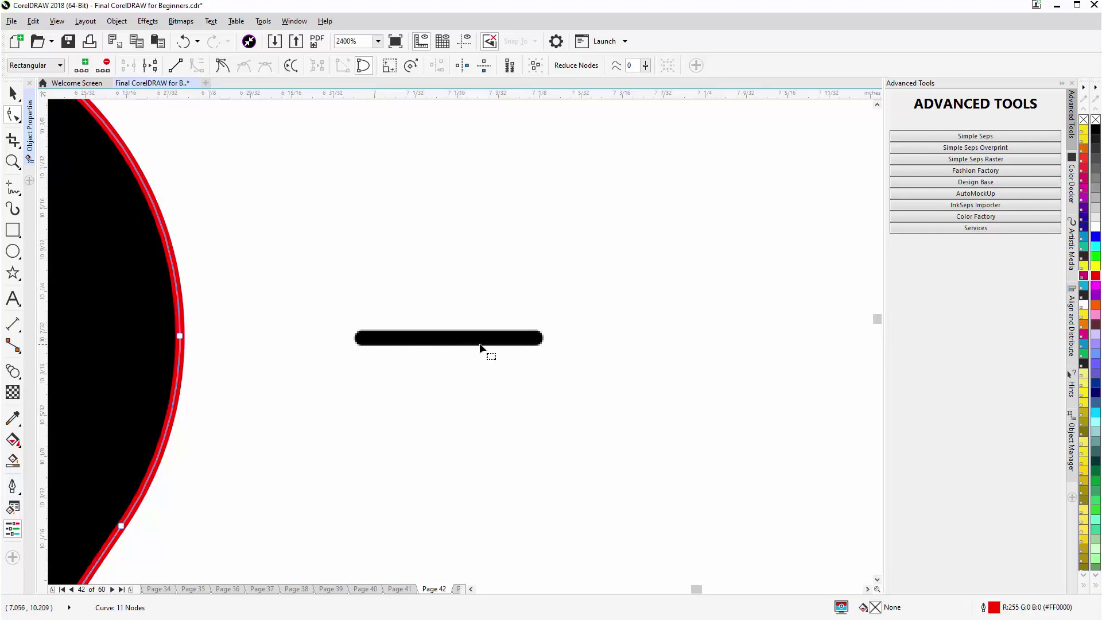
{"action": "left_click", "coordinate": [12, 230]}
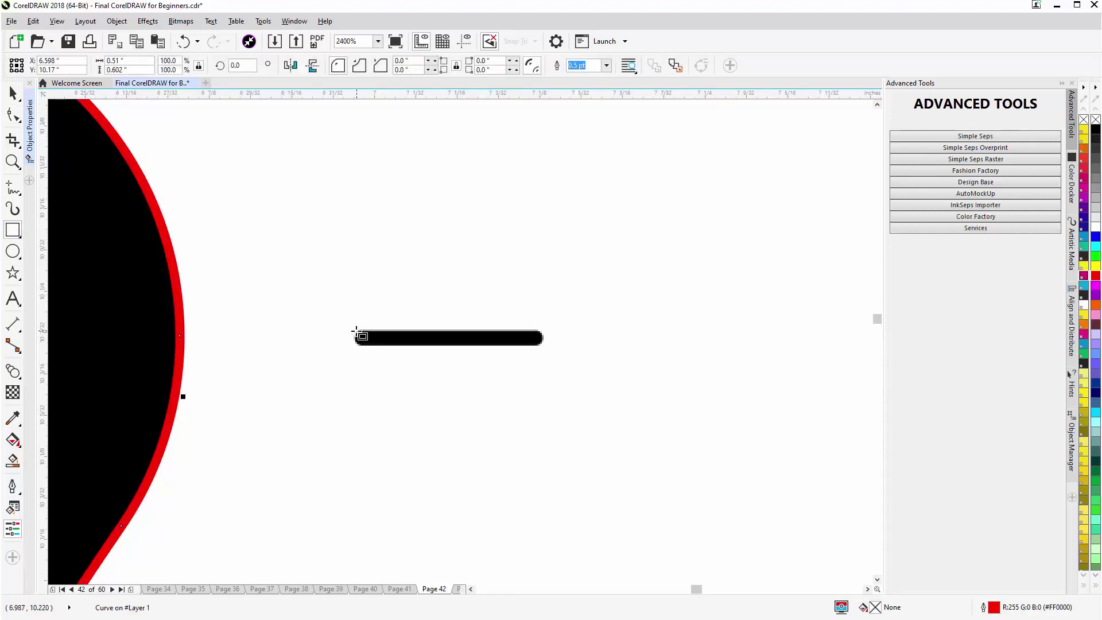
{"action": "left_click_drag", "start_coordinate": [355, 329], "coordinate": [543, 346]}
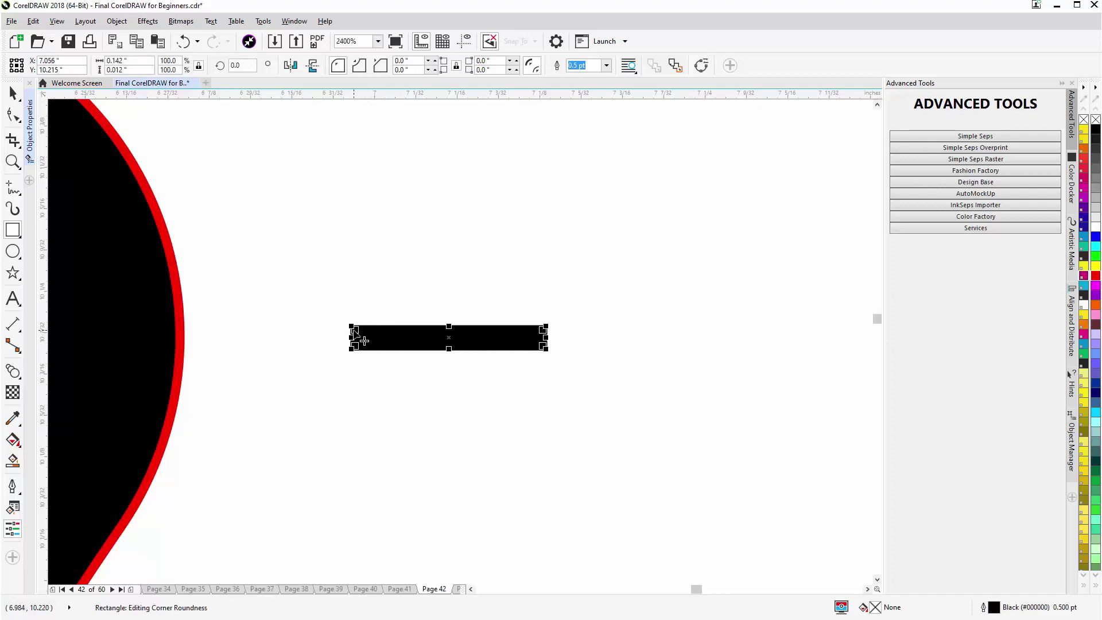
{"action": "left_click_drag", "start_coordinate": [364, 341], "coordinate": [400, 341]}
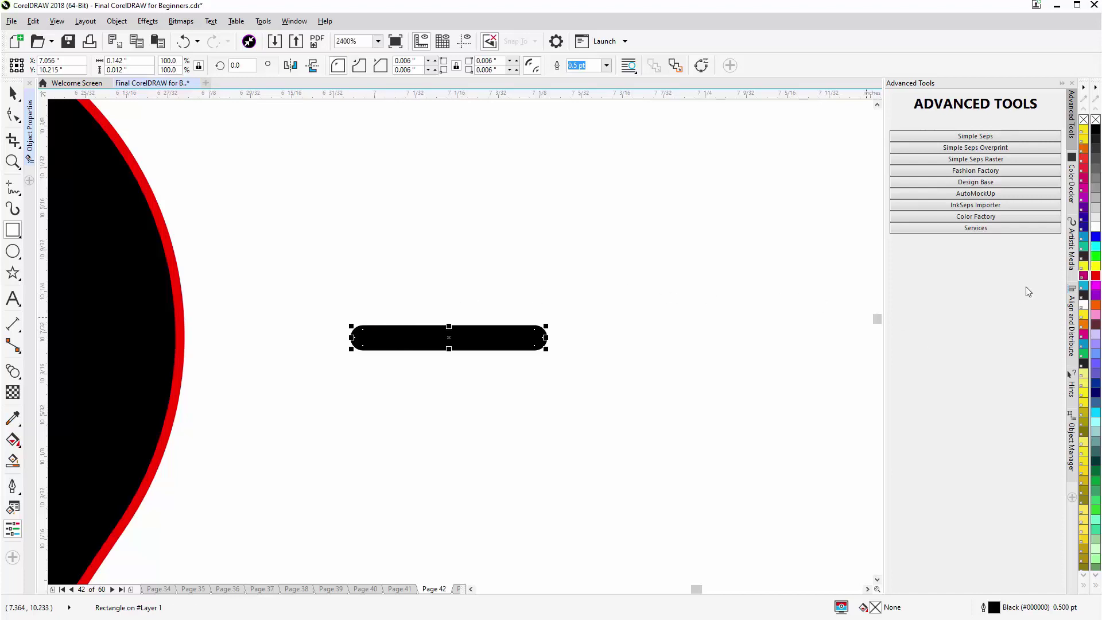
{"action": "left_click", "coordinate": [1095, 278]}
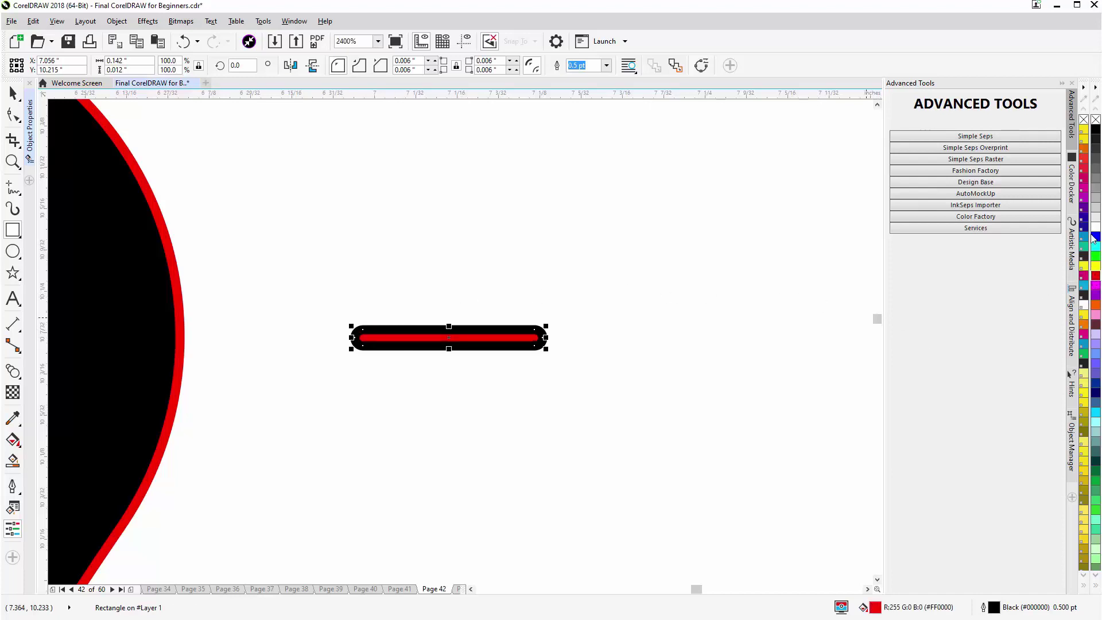
{"action": "right_click", "coordinate": [1095, 119]}
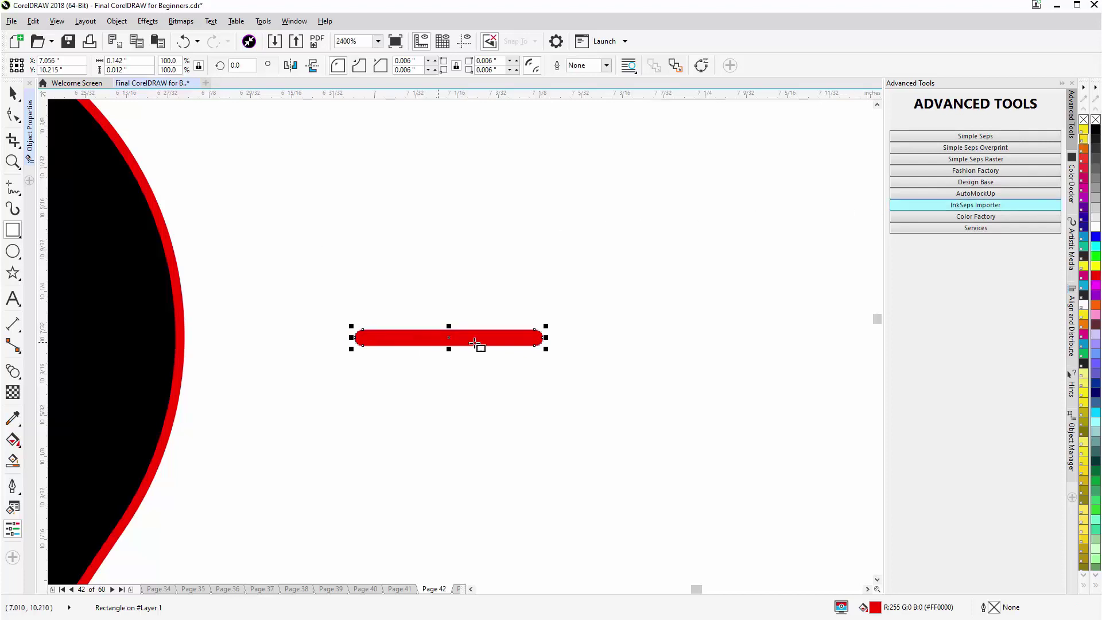
Place a copy of the red bar at the same height over the template's left horizontal ray
{"action": "scroll", "coordinate": [254, 330], "scroll_direction": "down", "scroll_amount": 2}
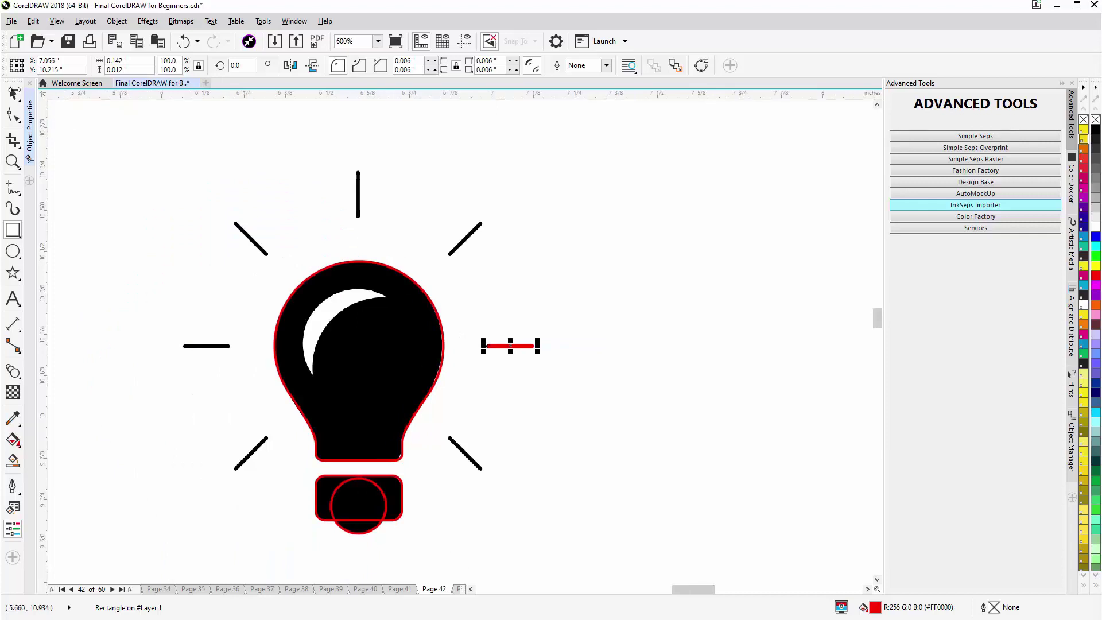
{"action": "left_click", "coordinate": [512, 348]}
{"action": "left_click_drag", "start_coordinate": [513, 348], "coordinate": [231, 348]}
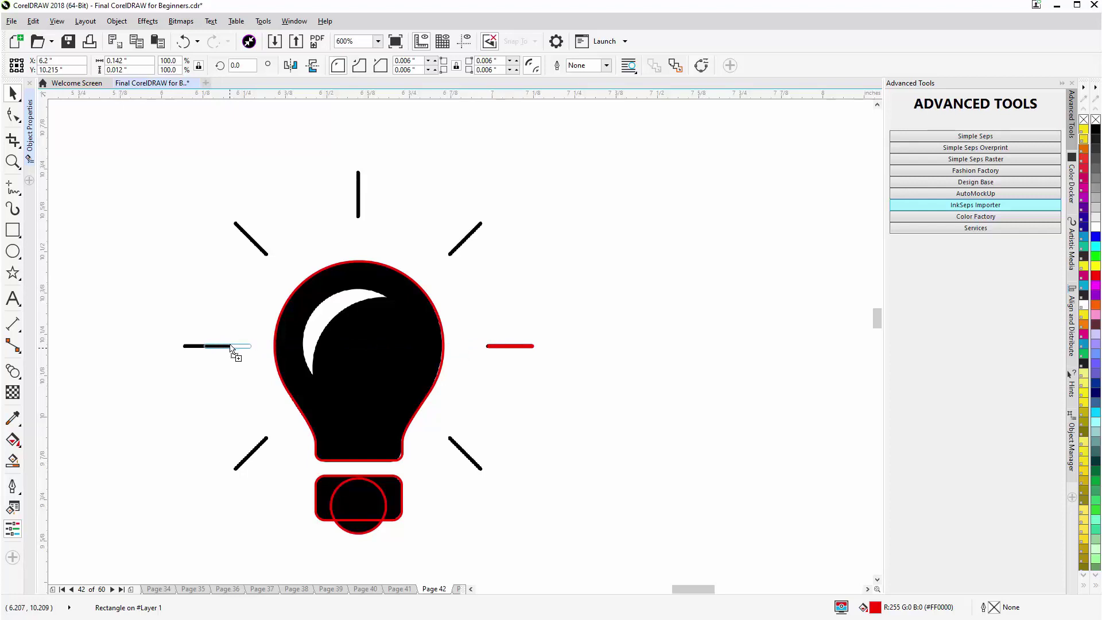
{"action": "left_click_drag", "start_coordinate": [230, 348], "coordinate": [210, 346]}
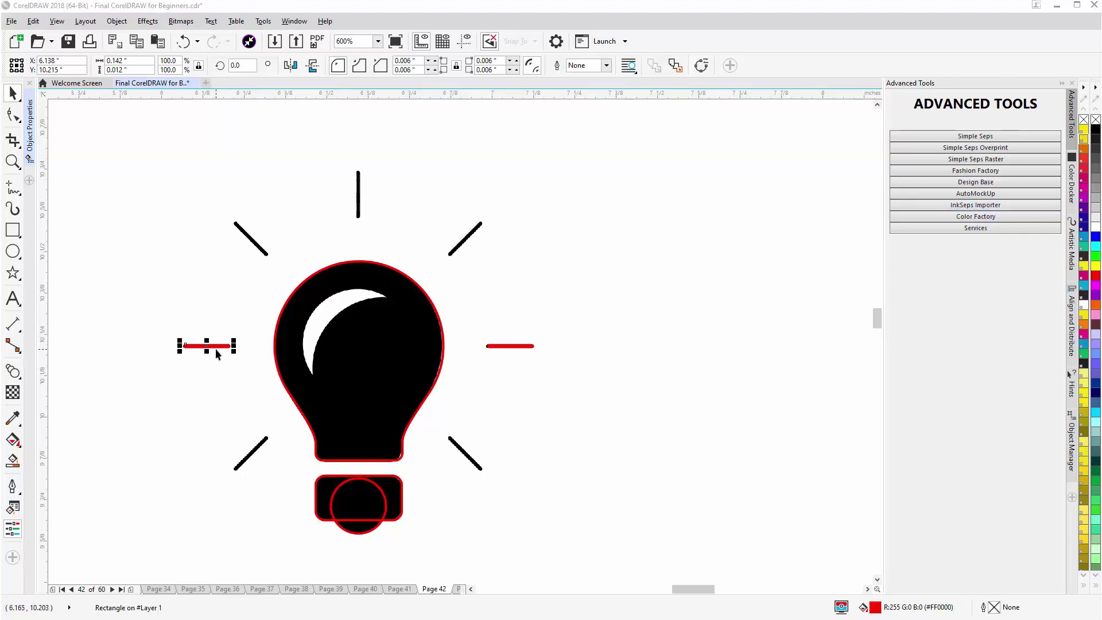
{"action": "scroll", "coordinate": [215, 349], "scroll_direction": "up", "scroll_amount": 1}
{"action": "scroll", "coordinate": [401, 350], "scroll_direction": "up", "scroll_amount": 1}
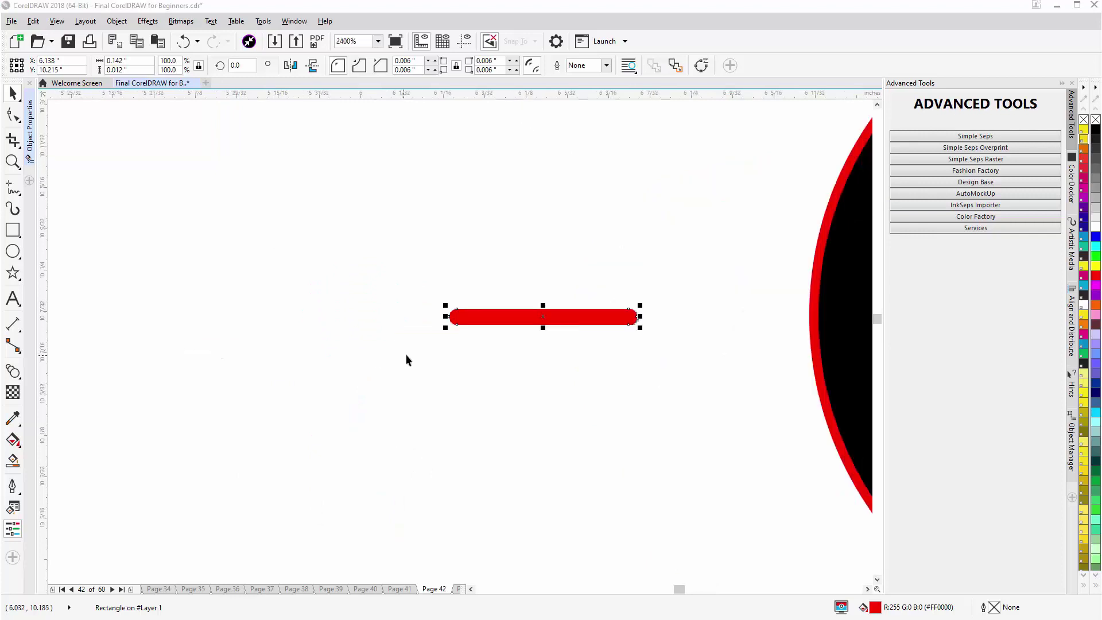
{"action": "scroll", "coordinate": [579, 378], "scroll_direction": "up", "scroll_amount": 1}
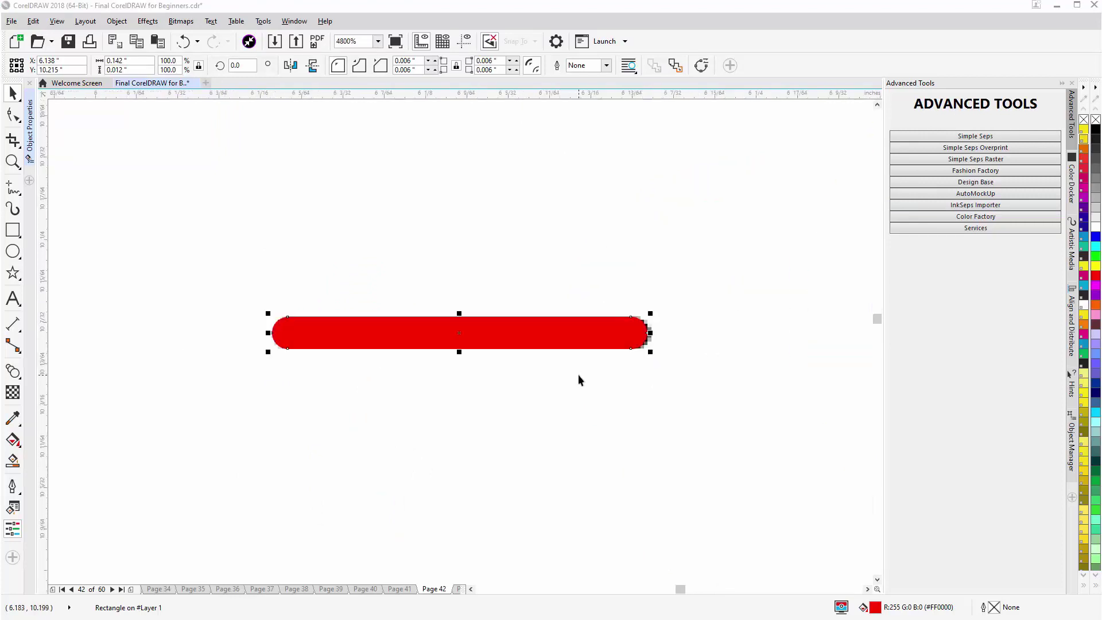
Weld the left and right horizontal rays into a single object
{"action": "scroll", "coordinate": [579, 378], "scroll_direction": "down", "scroll_amount": 2}
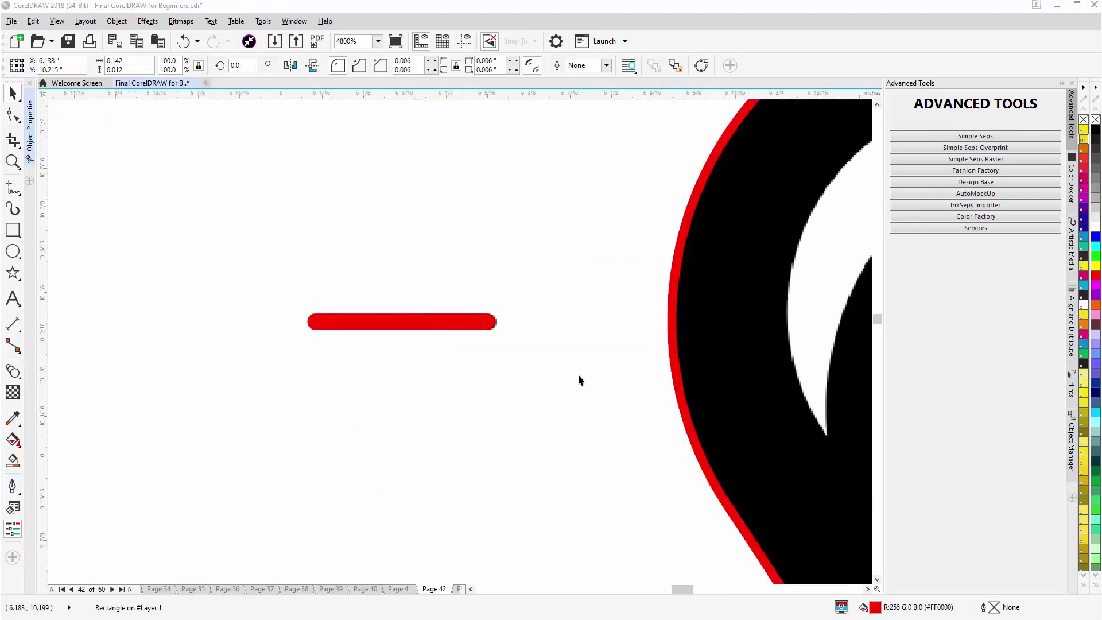
{"action": "scroll", "coordinate": [580, 379], "scroll_direction": "down", "scroll_amount": 1}
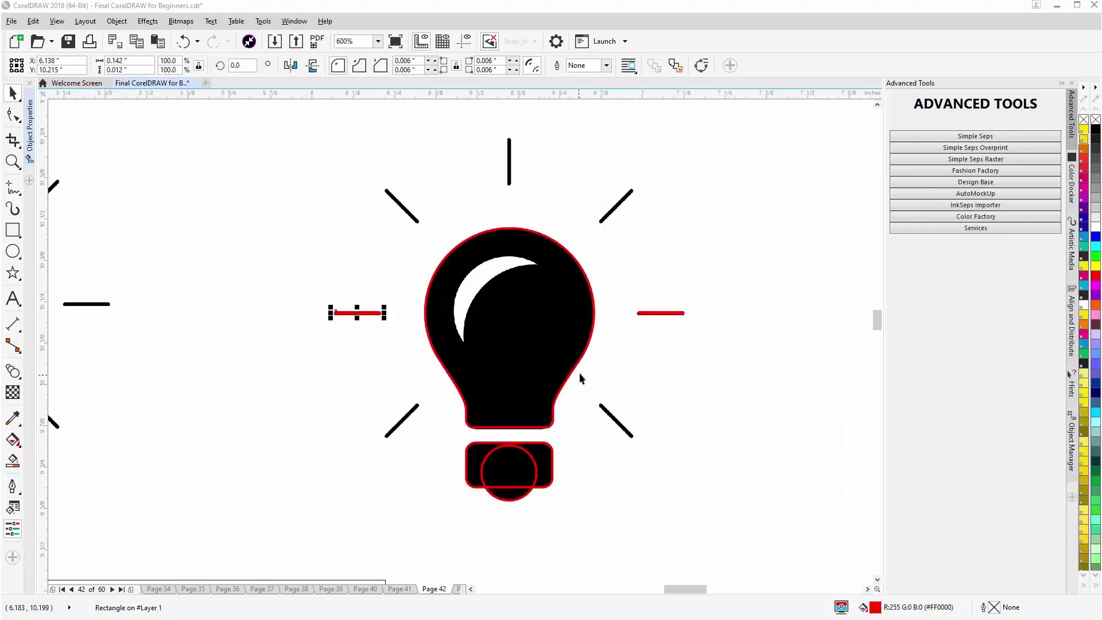
{"action": "left_click", "coordinate": [661, 317], "text": "shift"}
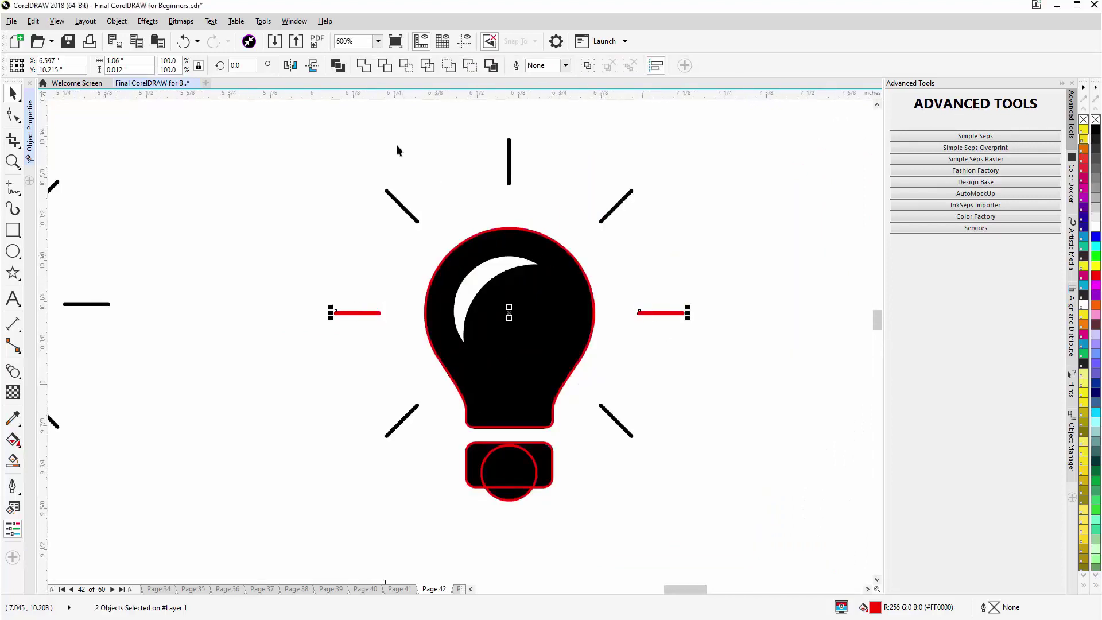
{"action": "left_click", "coordinate": [363, 64]}
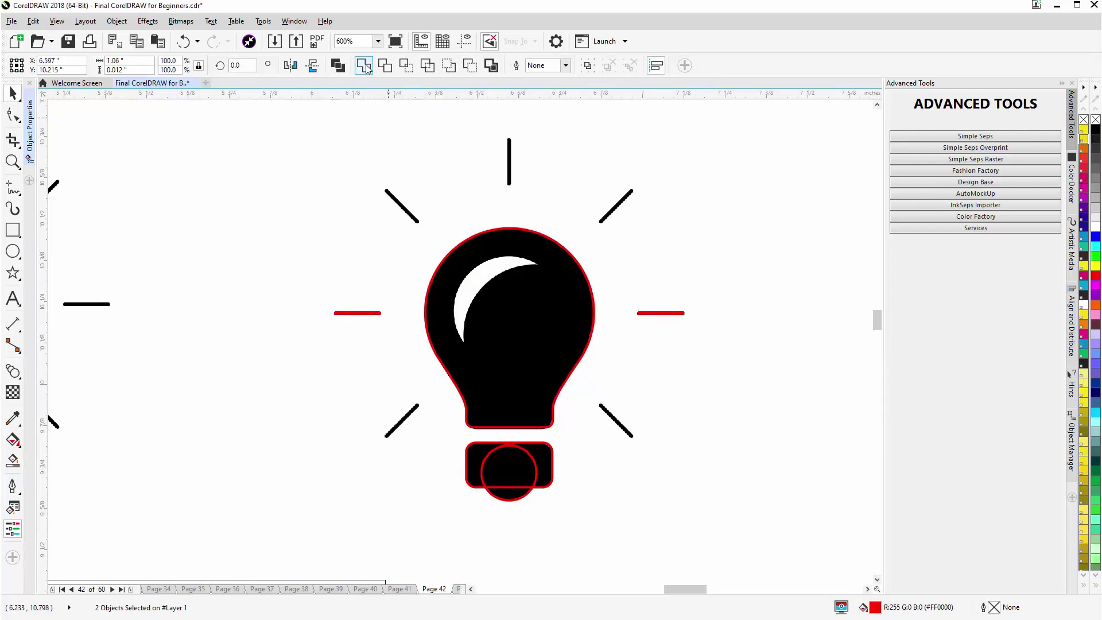
Make copies of the welded ray pair rotated to 315, 270 and 225 degrees to cover the other template rays
{"action": "left_click", "coordinate": [665, 313]}
{"action": "left_click_drag", "start_coordinate": [693, 307], "coordinate": [658, 431]}
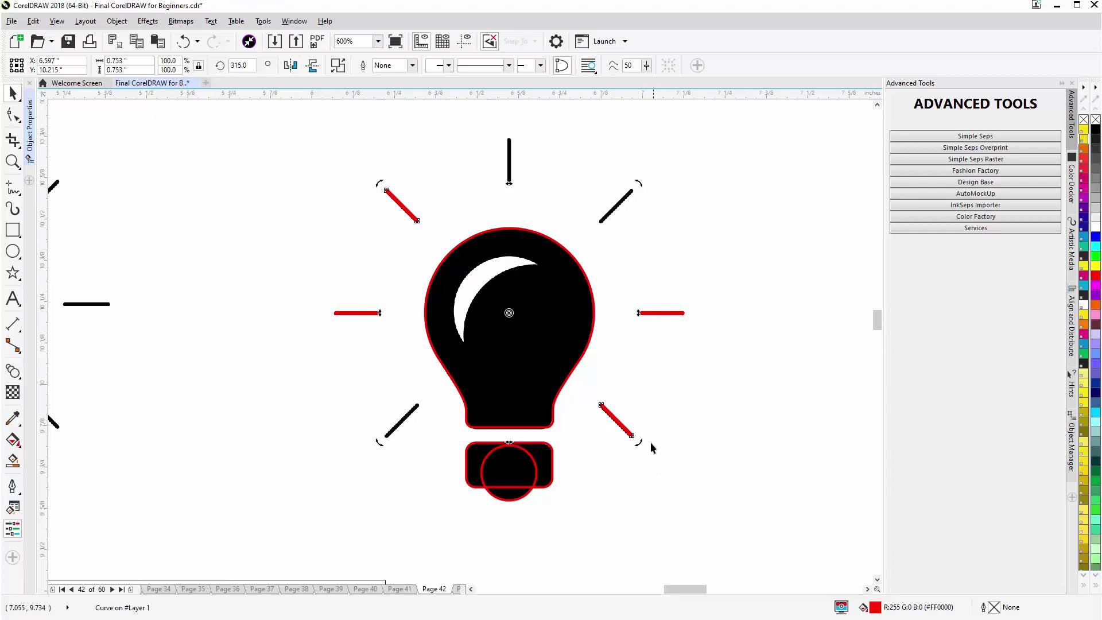
{"action": "left_click_drag", "start_coordinate": [636, 442], "coordinate": [523, 485]}
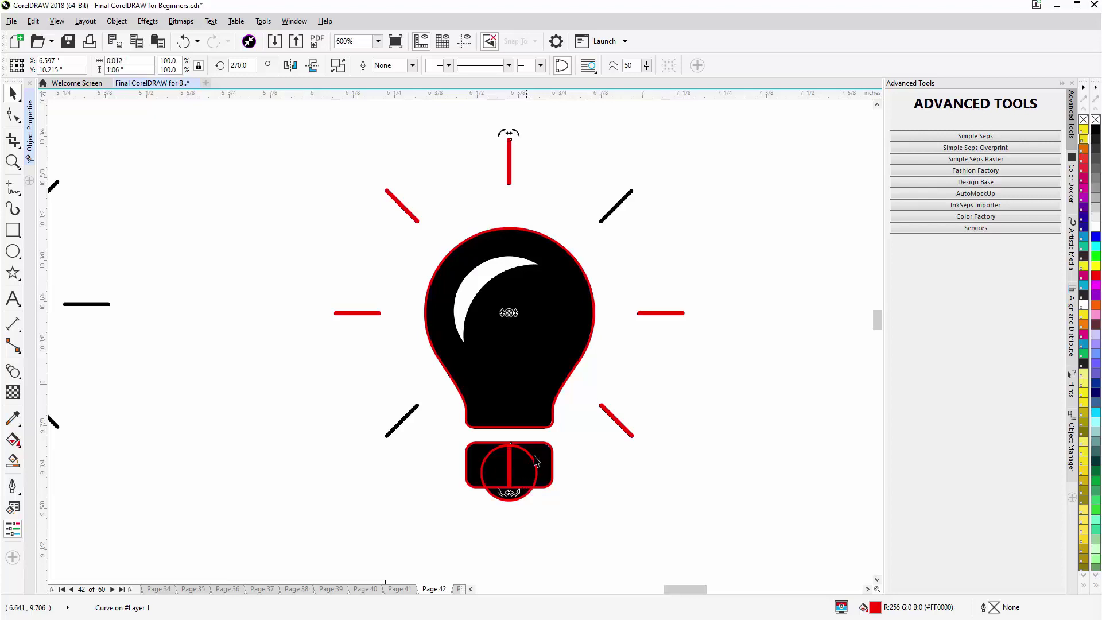
{"action": "left_click_drag", "start_coordinate": [517, 133], "coordinate": [628, 198]}
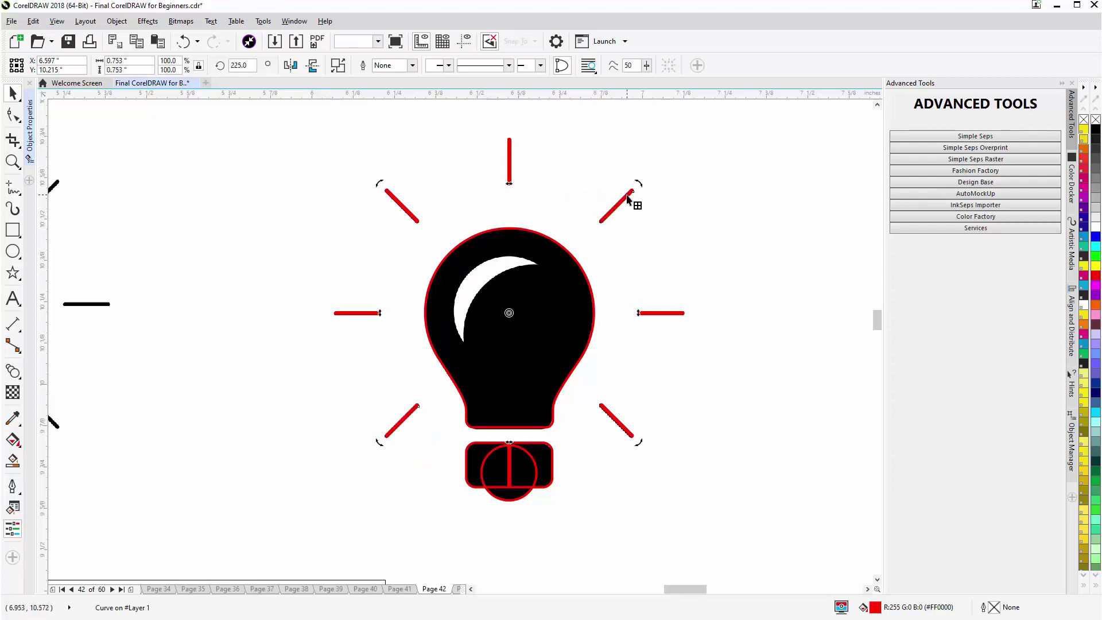
Delete all nodes of the lower ray in the vertical pair, which overlaps the bulb's base, keeping the upper ray
{"action": "left_click", "coordinate": [511, 467]}
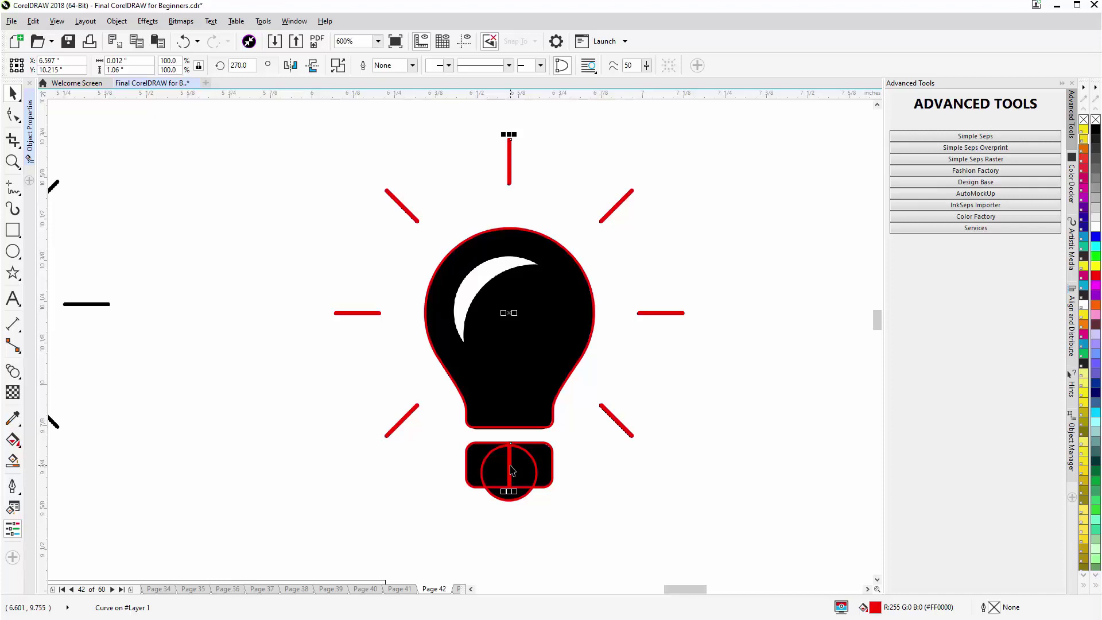
{"action": "key", "text": "F10"}
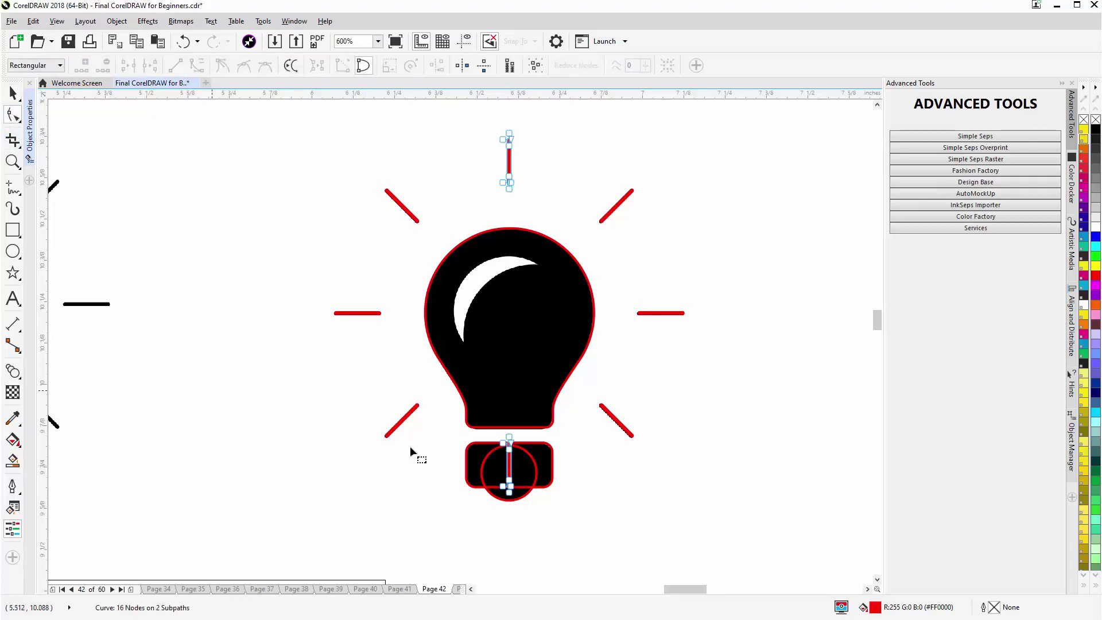
{"action": "left_click_drag", "start_coordinate": [550, 415], "coordinate": [466, 453]}
{"action": "key", "text": "Delete"}
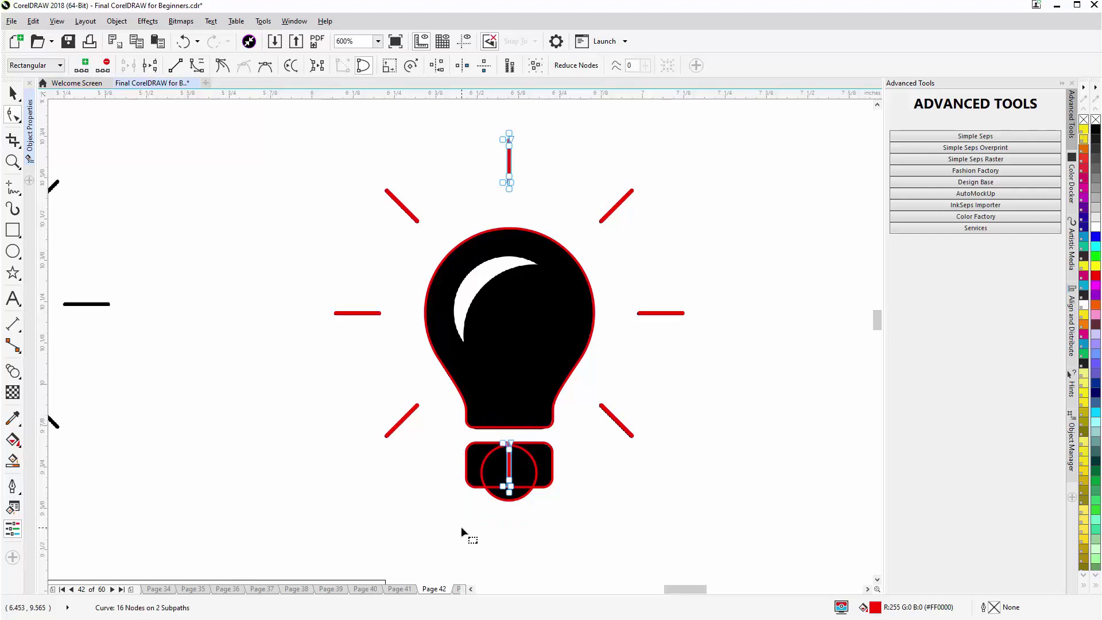
{"action": "left_click_drag", "start_coordinate": [525, 445], "coordinate": [473, 521]}
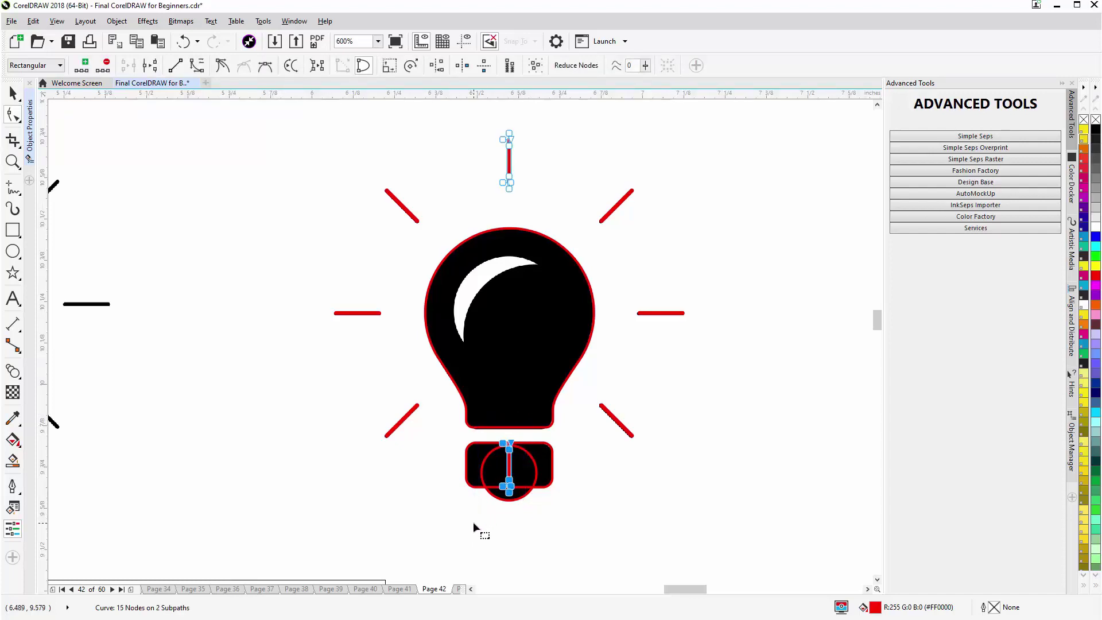
{"action": "key", "text": "Delete"}
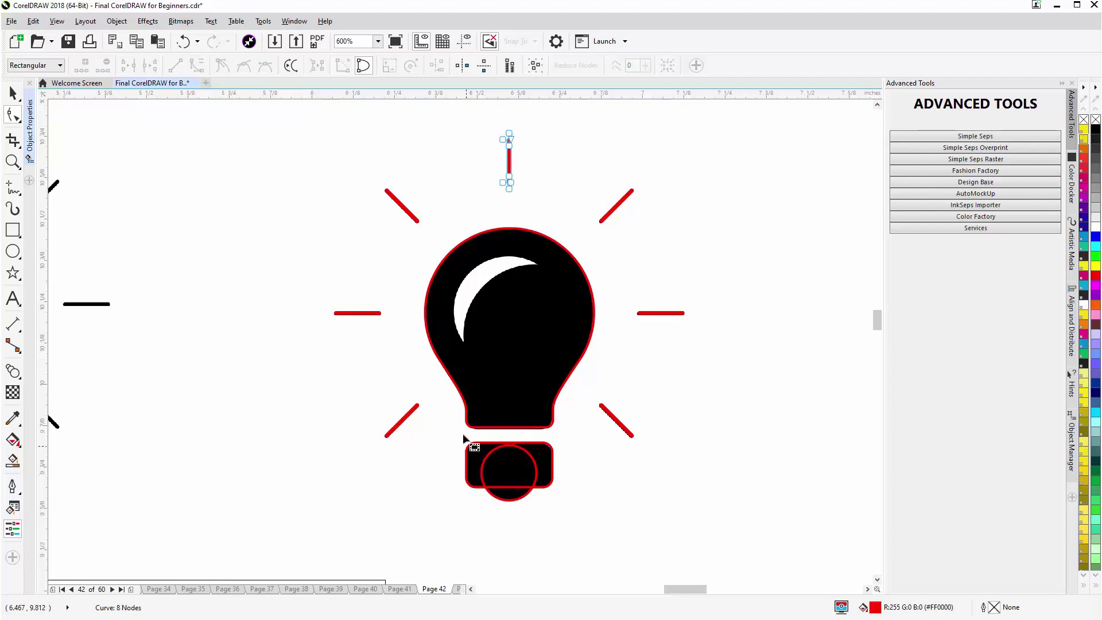
Weld the base's rounded rectangle and overlapping circle together with the bulb outline and the diagonal ray pair running from upper-left to lower-right
{"action": "left_click", "coordinate": [12, 94]}
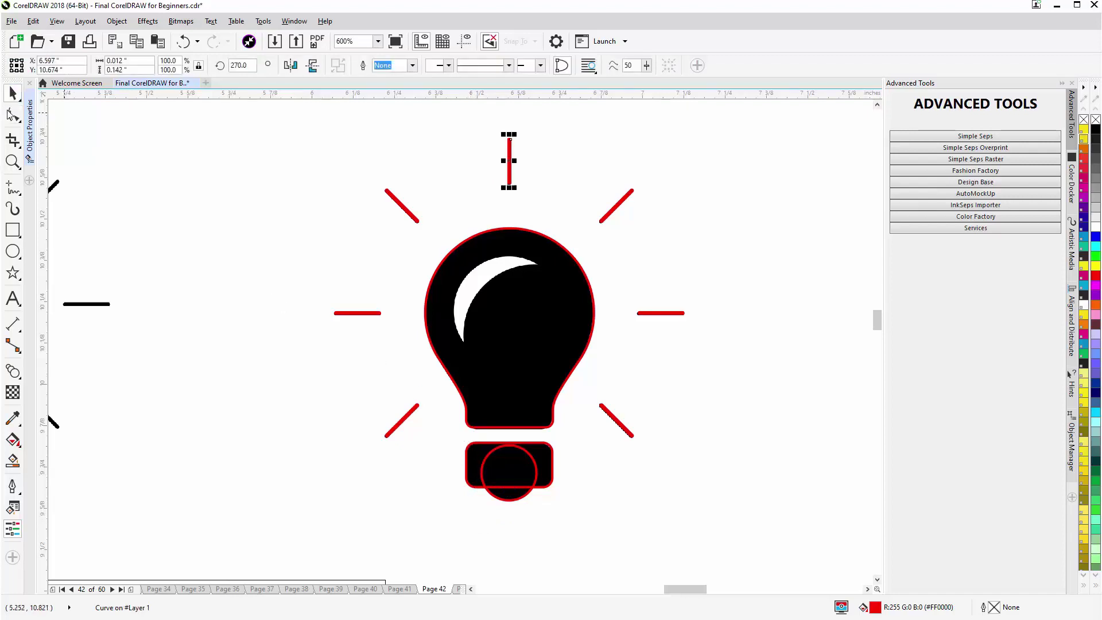
{"action": "left_click", "coordinate": [535, 448]}
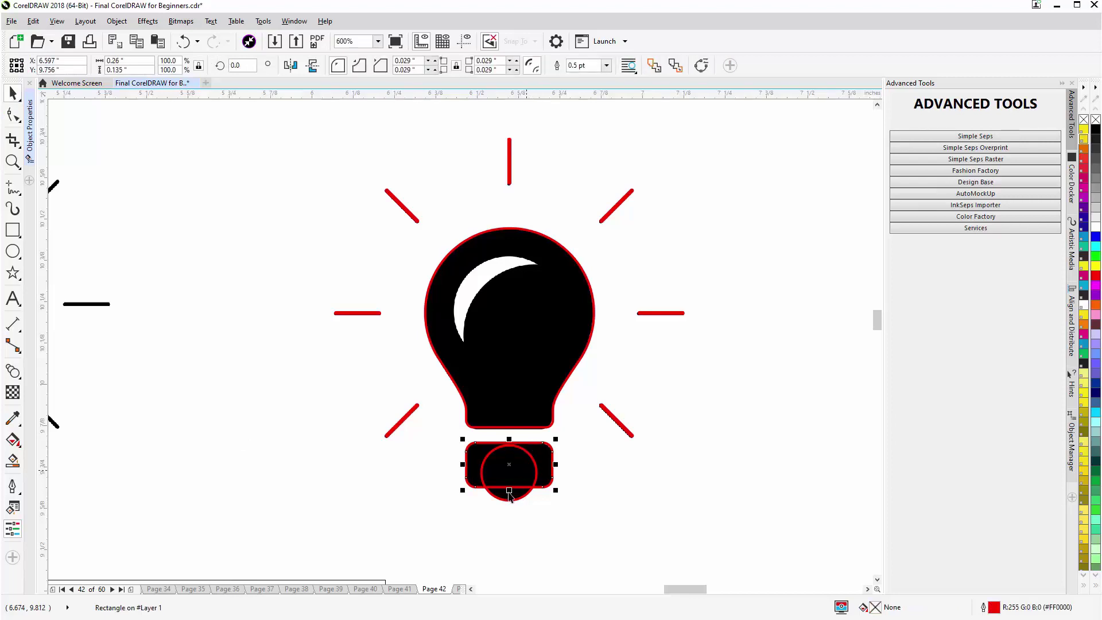
{"action": "left_click", "coordinate": [507, 495], "text": "shift"}
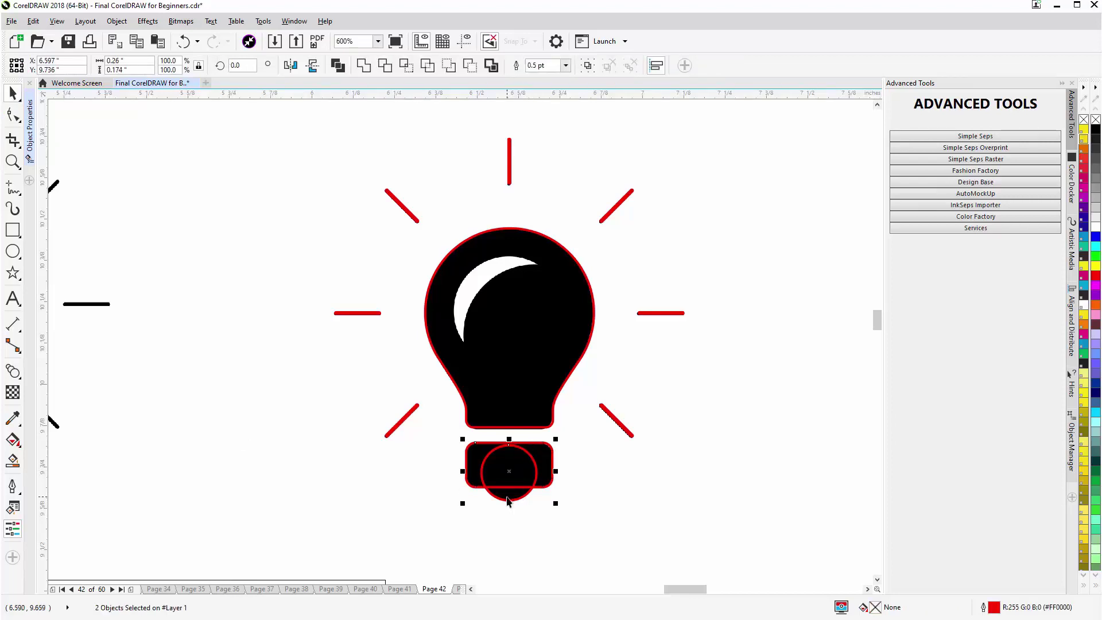
{"action": "left_click", "coordinate": [613, 421], "text": "shift"}
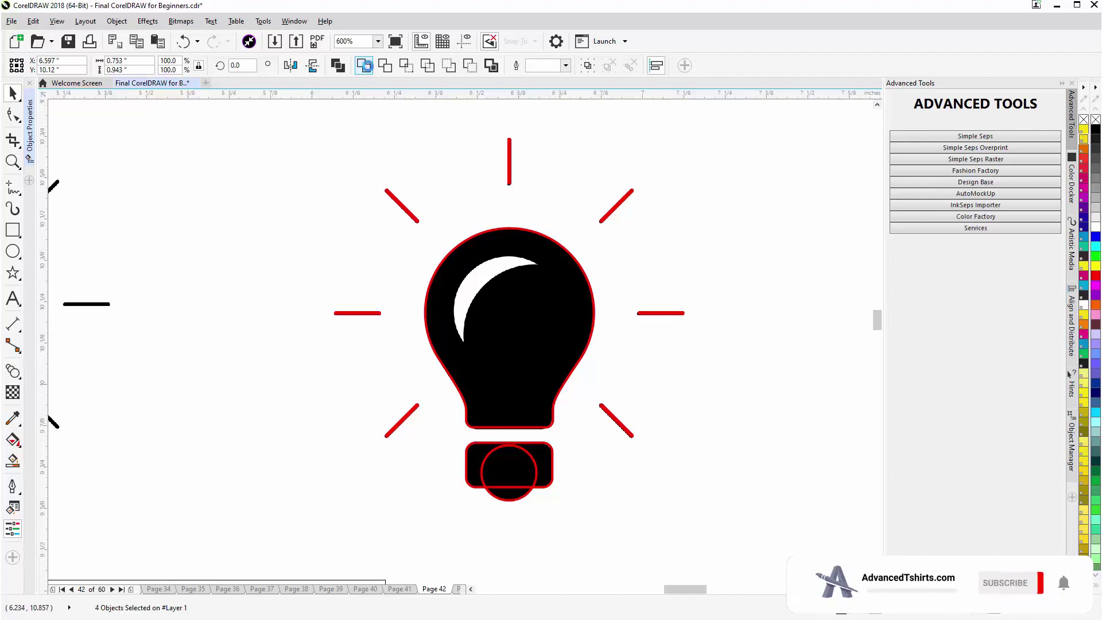
{"action": "left_click", "coordinate": [363, 64]}
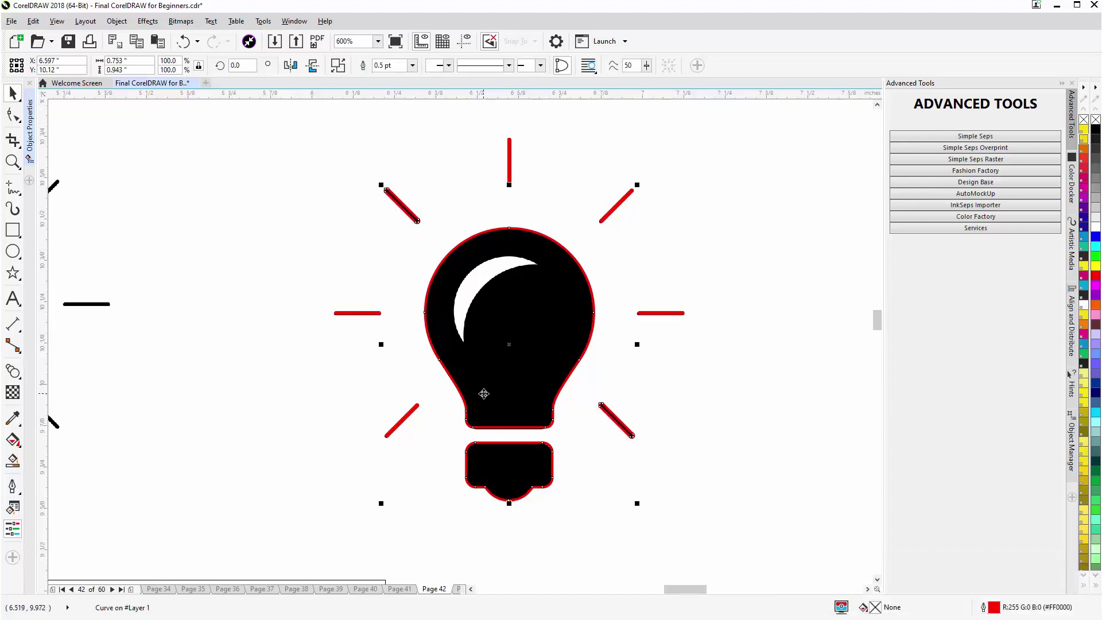
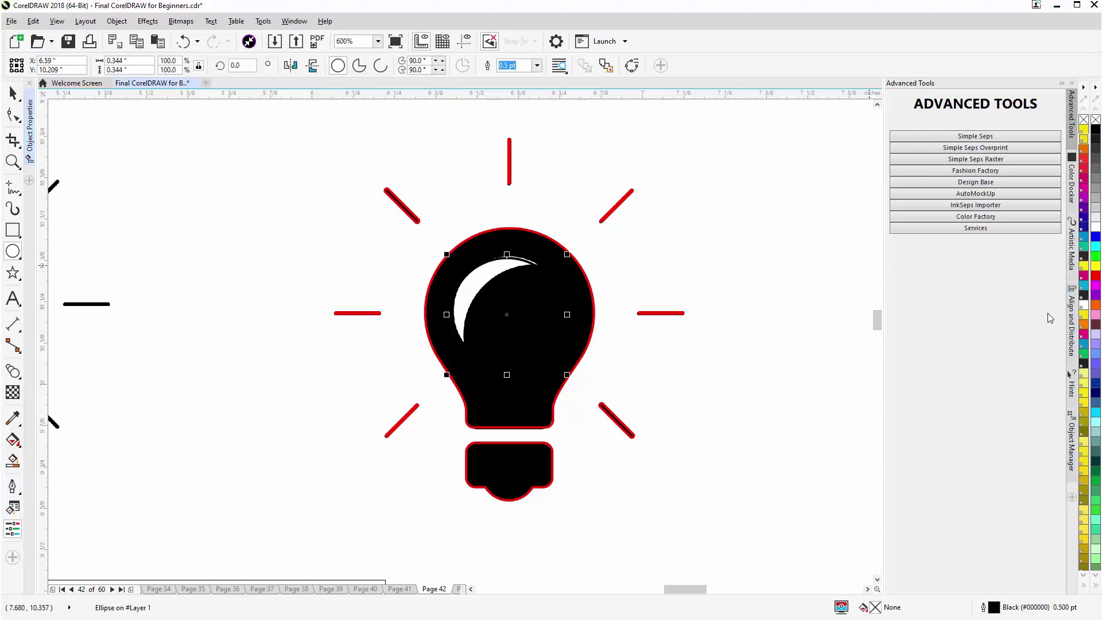
Give the 0.344-inch circle inside the bulb a red outline and align it with the outer curve of the white highlight
{"action": "right_click", "coordinate": [1096, 280]}
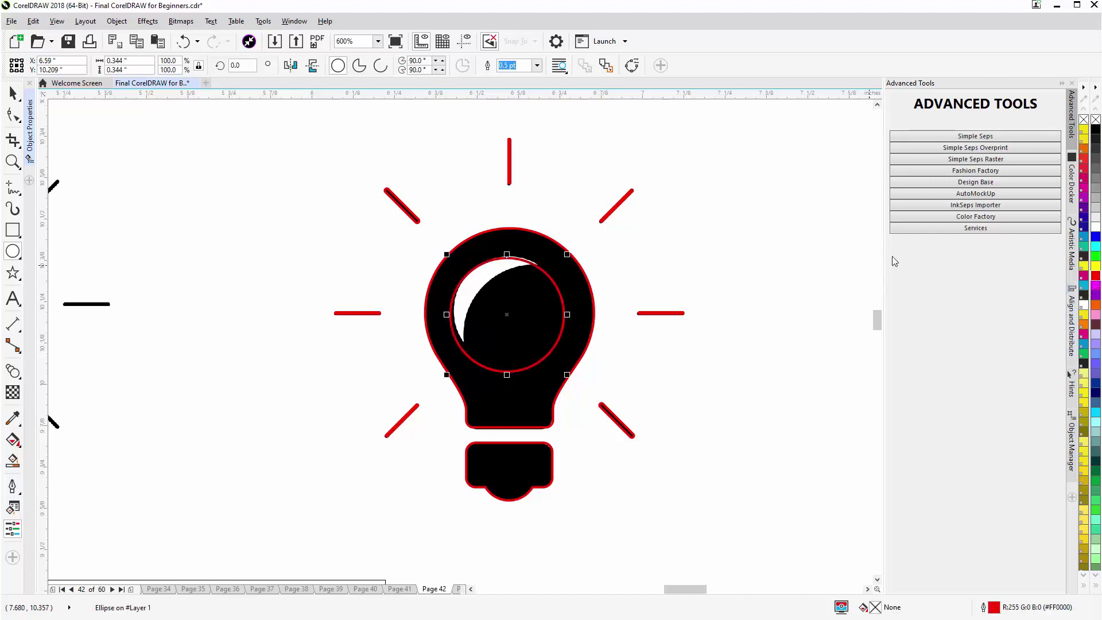
{"action": "left_click_drag", "start_coordinate": [510, 314], "coordinate": [513, 313]}
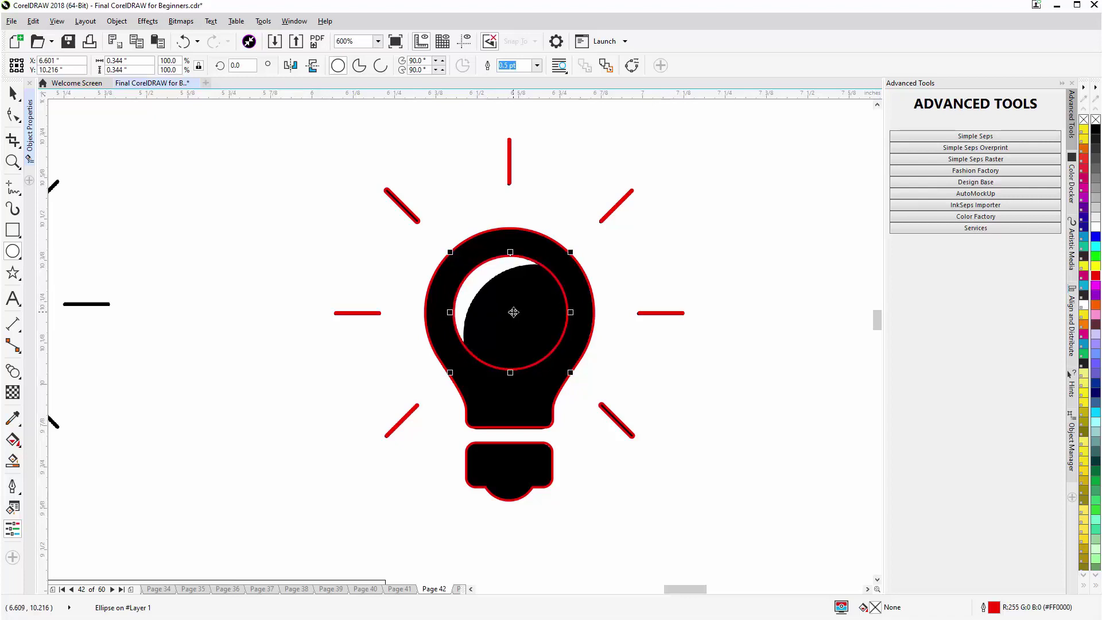
Copy the highlight circle, enlarge the copy to about 0.411 inches, and fit it to the highlight's inner curve
{"action": "left_click_drag", "start_coordinate": [513, 312], "coordinate": [522, 332]}
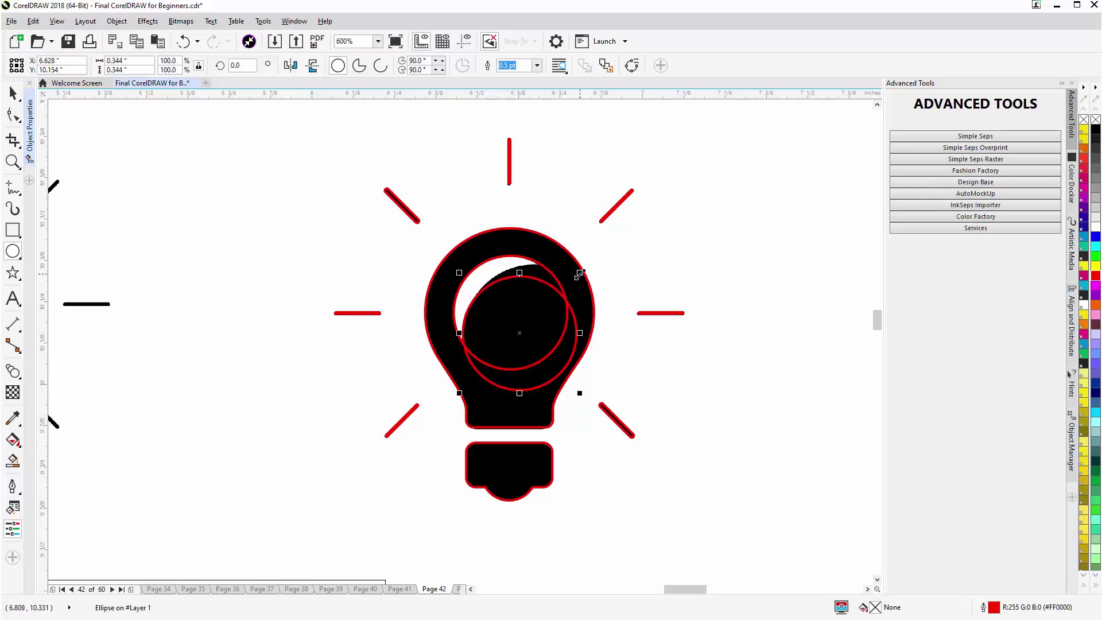
{"action": "left_click_drag", "start_coordinate": [580, 274], "coordinate": [624, 252]}
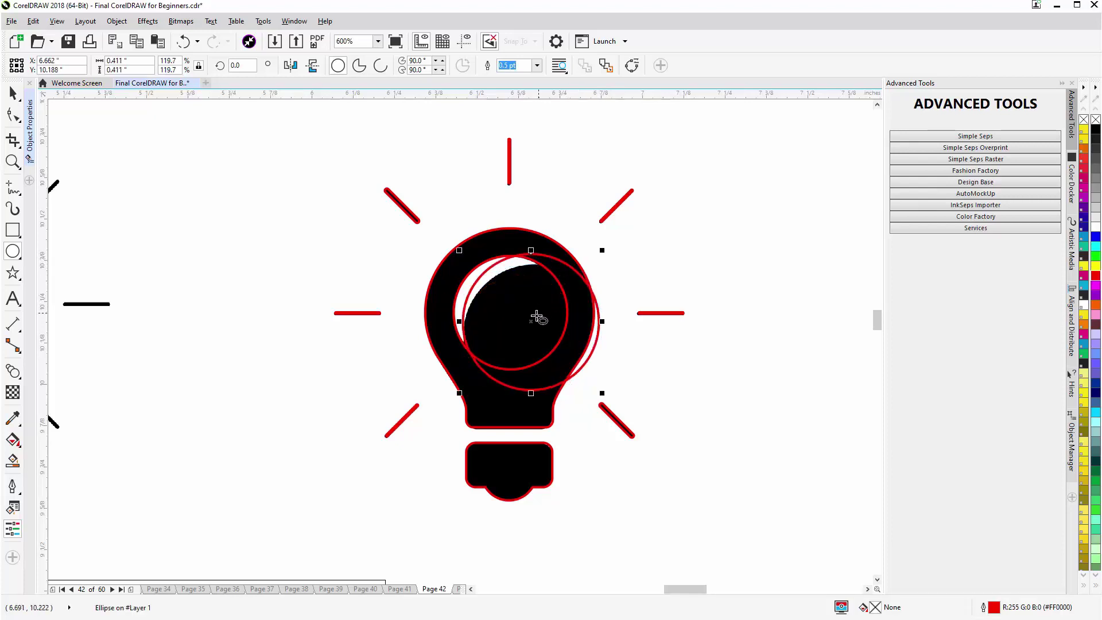
{"action": "left_click_drag", "start_coordinate": [531, 326], "coordinate": [533, 333]}
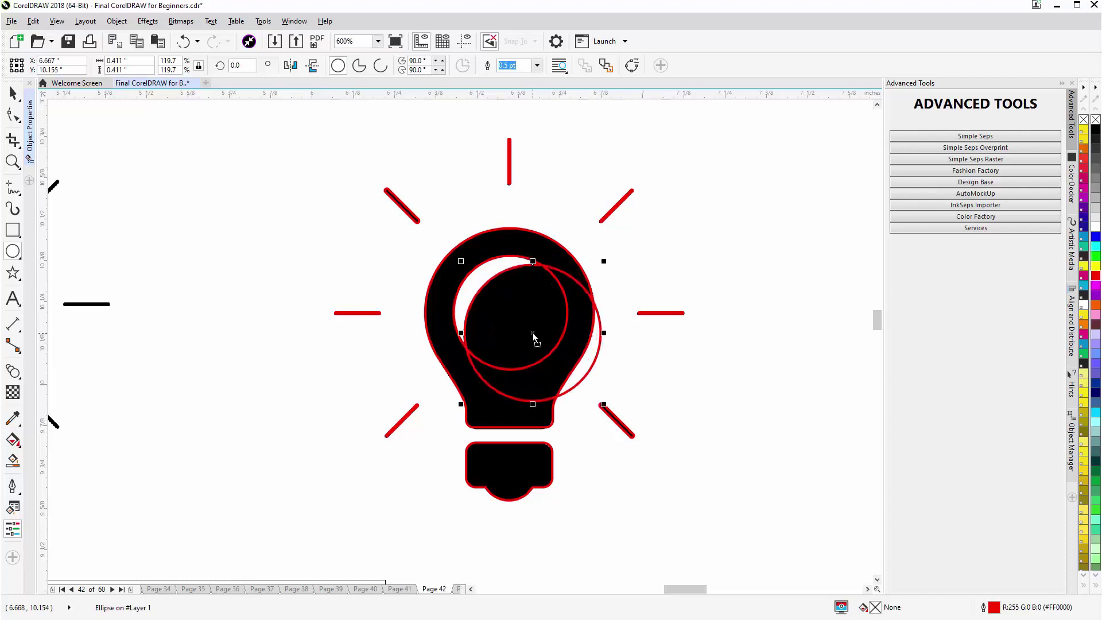
Cut the larger circle out of the smaller one with Back Minus Front to form the crescent highlight
{"action": "left_click", "coordinate": [477, 265], "text": "shift"}
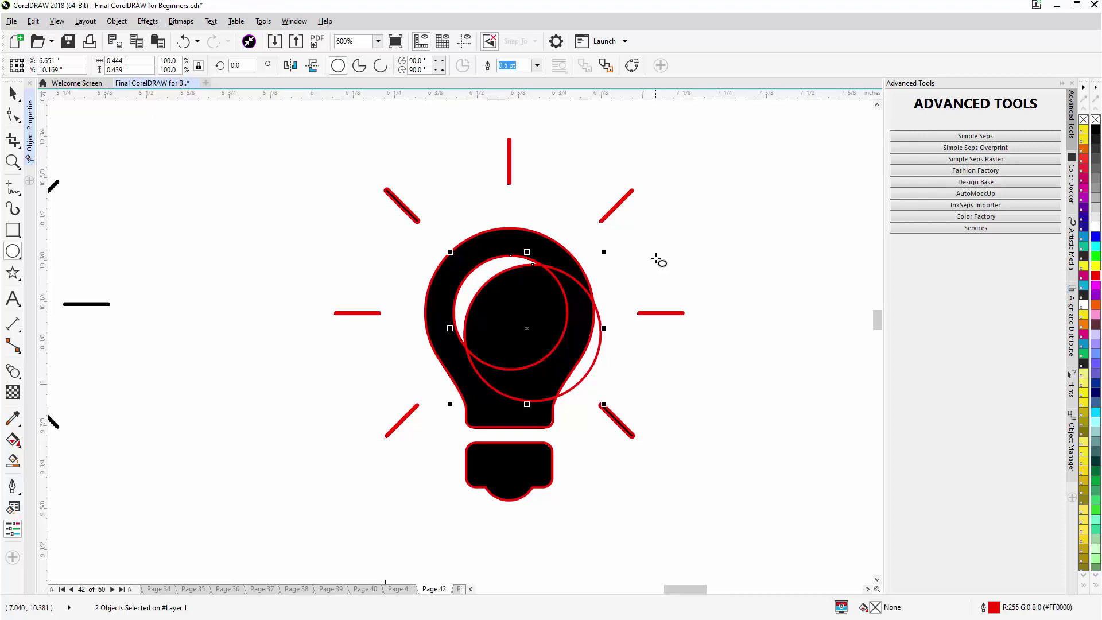
{"action": "key", "text": "space"}
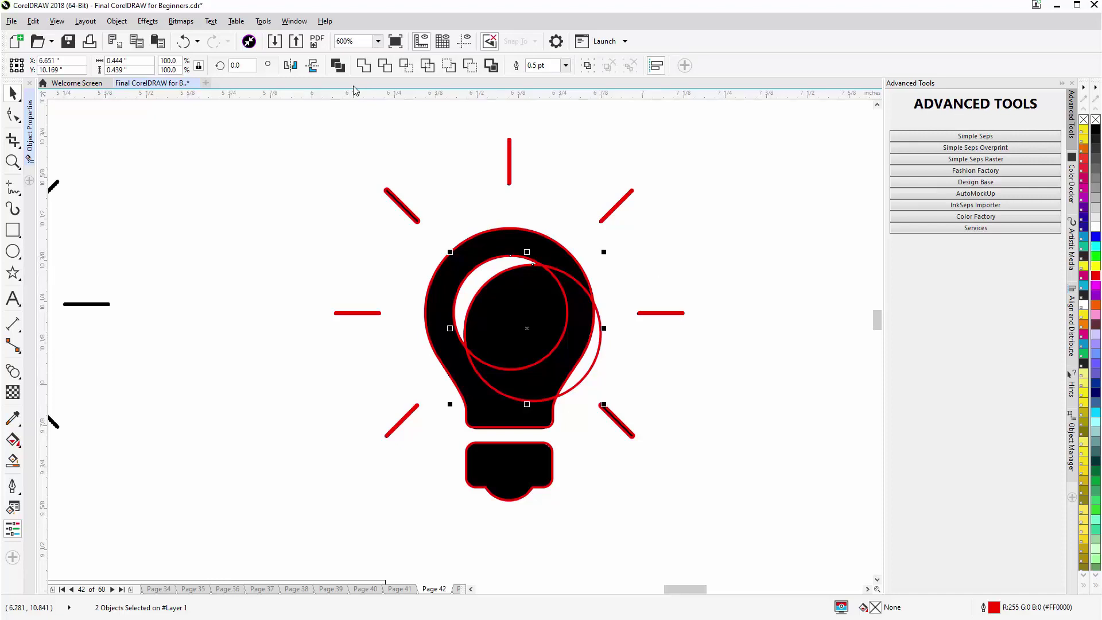
{"action": "left_click", "coordinate": [474, 69]}
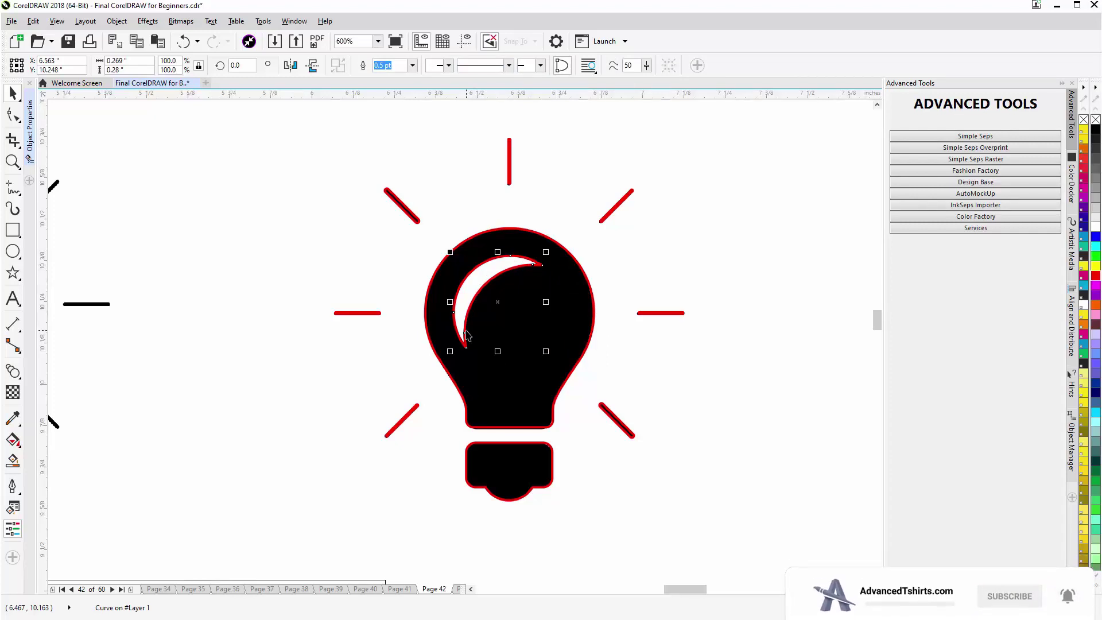
Unlock the bitmap template behind the red outlines and delete it
{"action": "scroll", "coordinate": [466, 336], "scroll_direction": "down", "scroll_amount": 2}
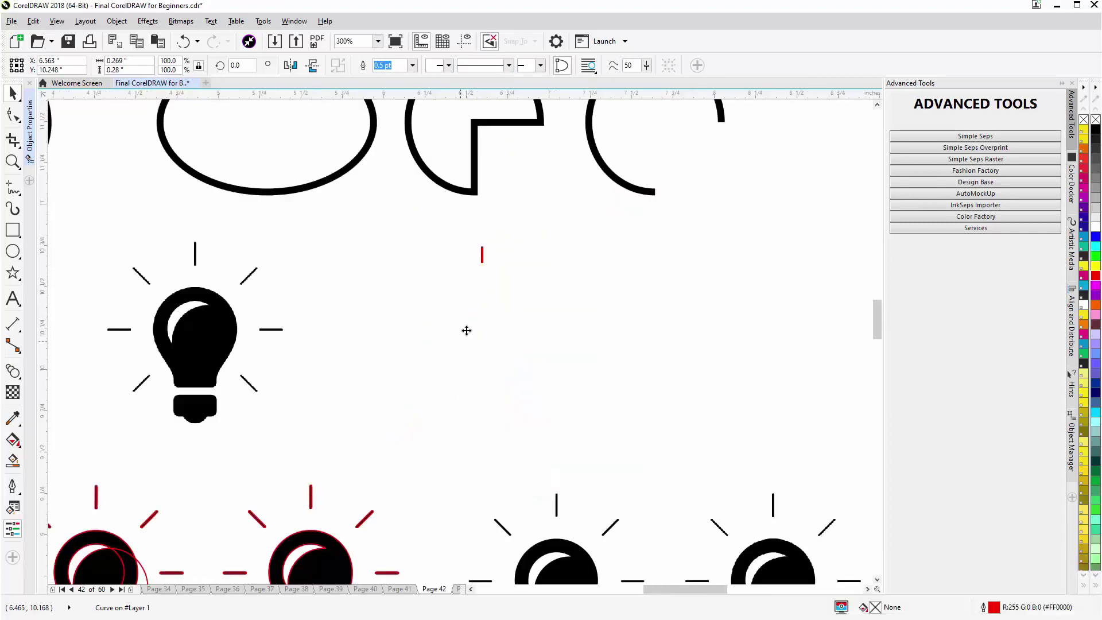
{"action": "left_click", "coordinate": [559, 294]}
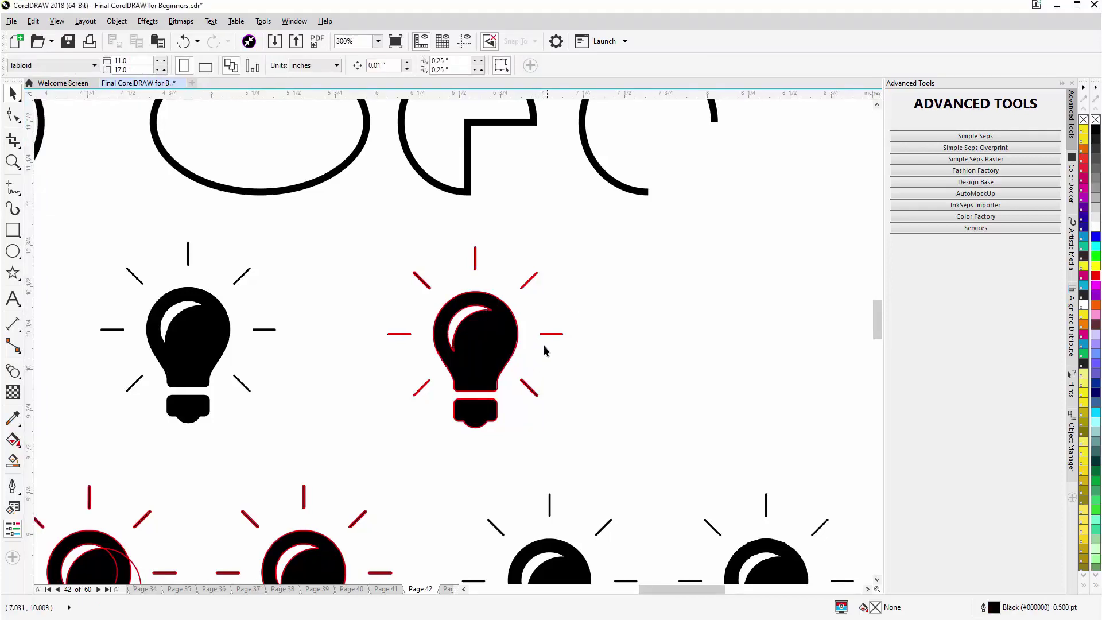
{"action": "right_click", "coordinate": [535, 304]}
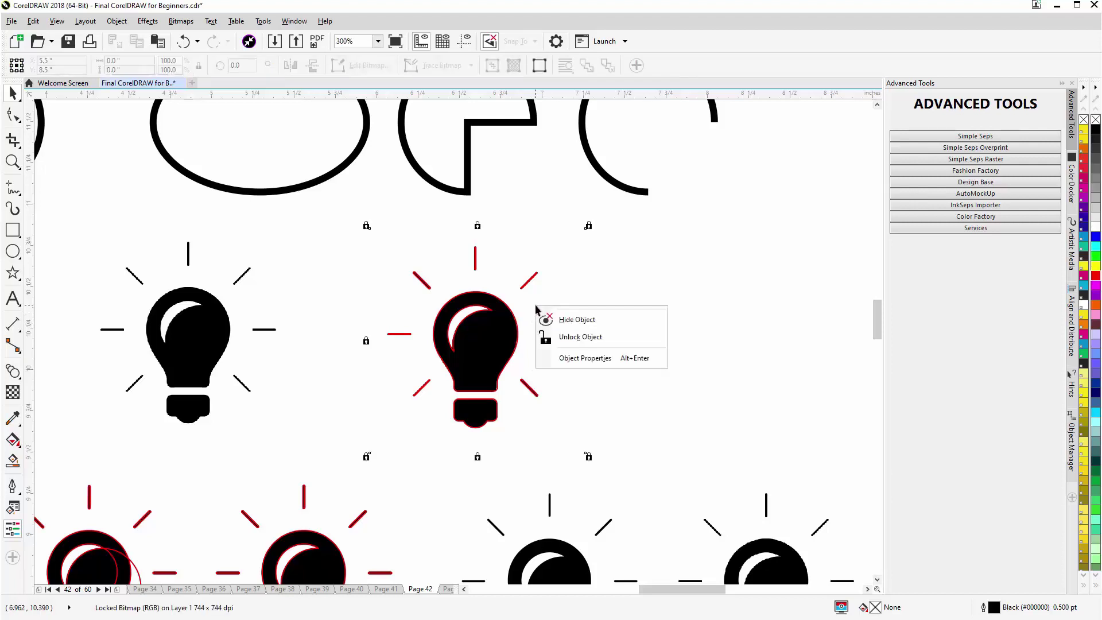
{"action": "left_click", "coordinate": [558, 338]}
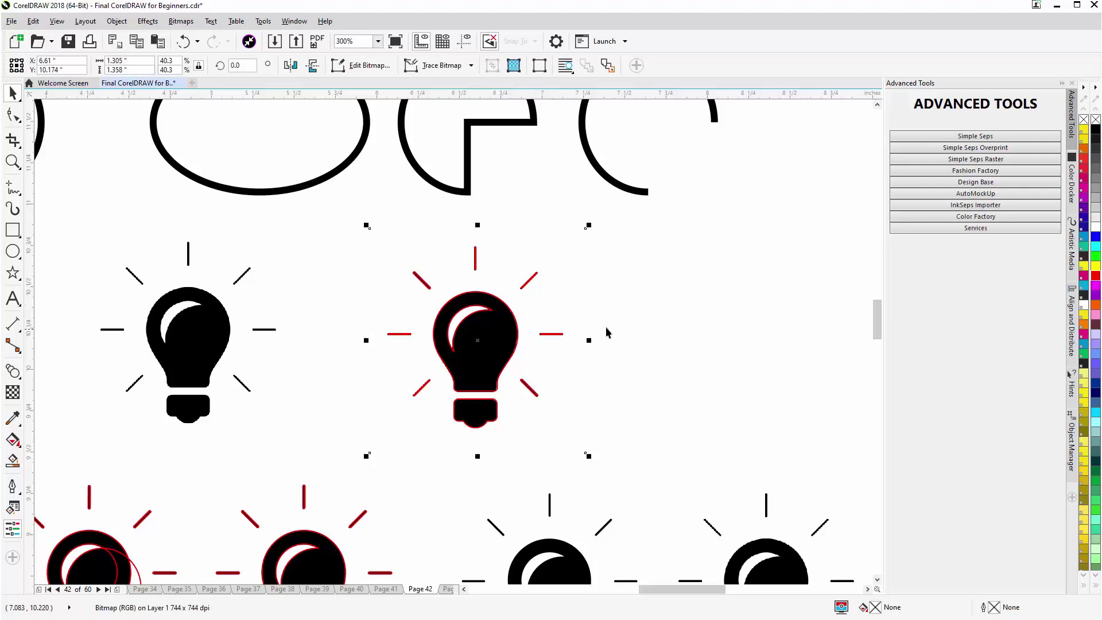
{"action": "left_click_drag", "start_coordinate": [586, 310], "coordinate": [792, 302]}
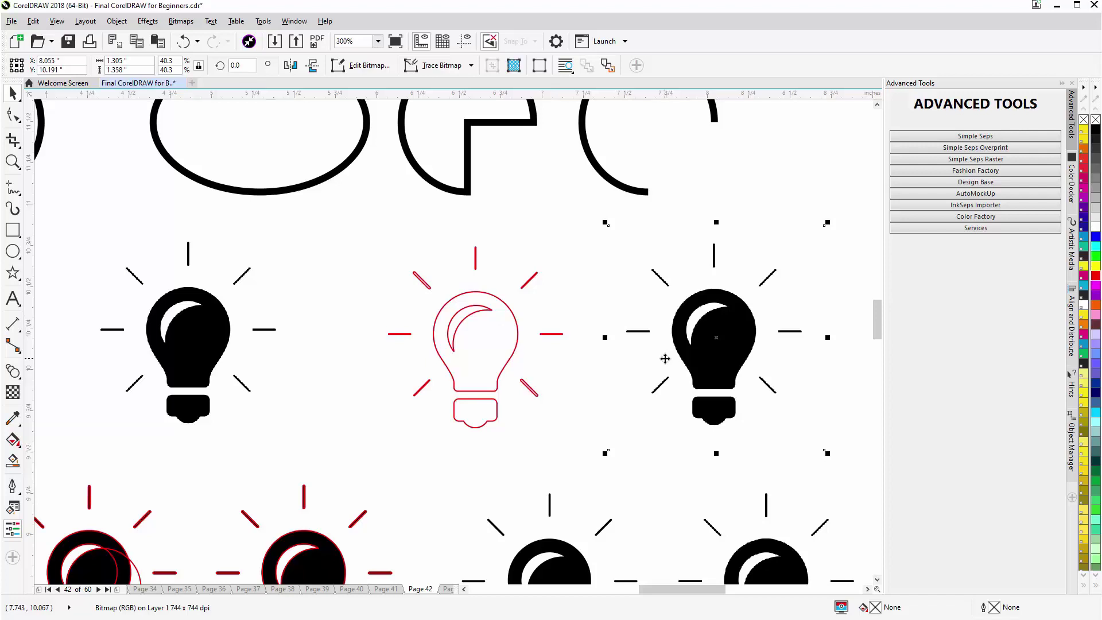
{"action": "key", "text": "Delete"}
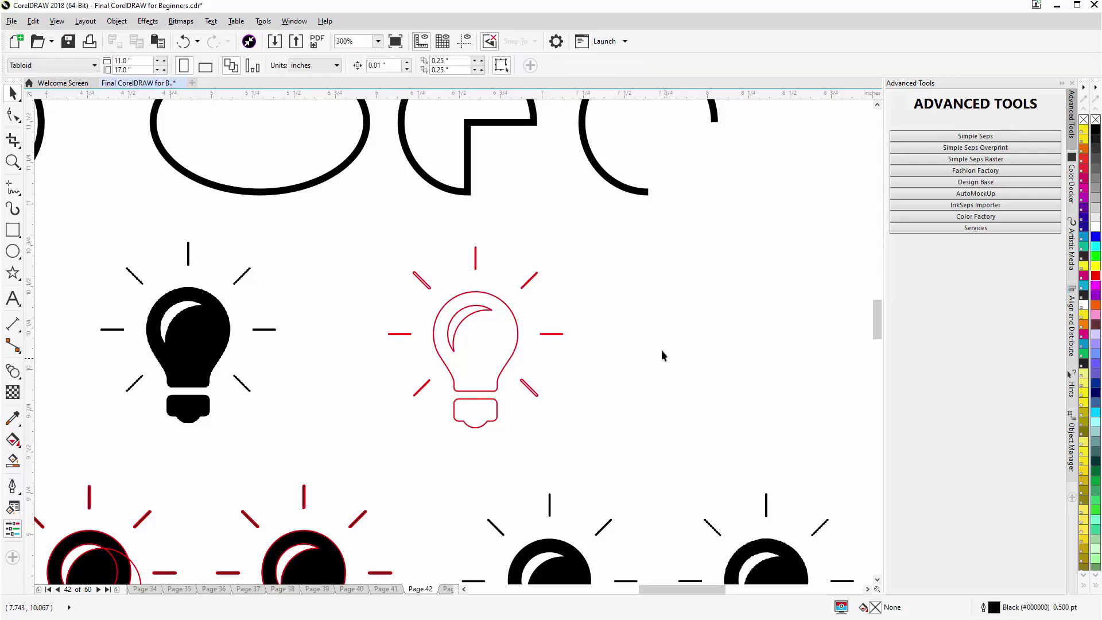
Fill the welded bulb shape with black and remove its outline
{"action": "left_click", "coordinate": [495, 365]}
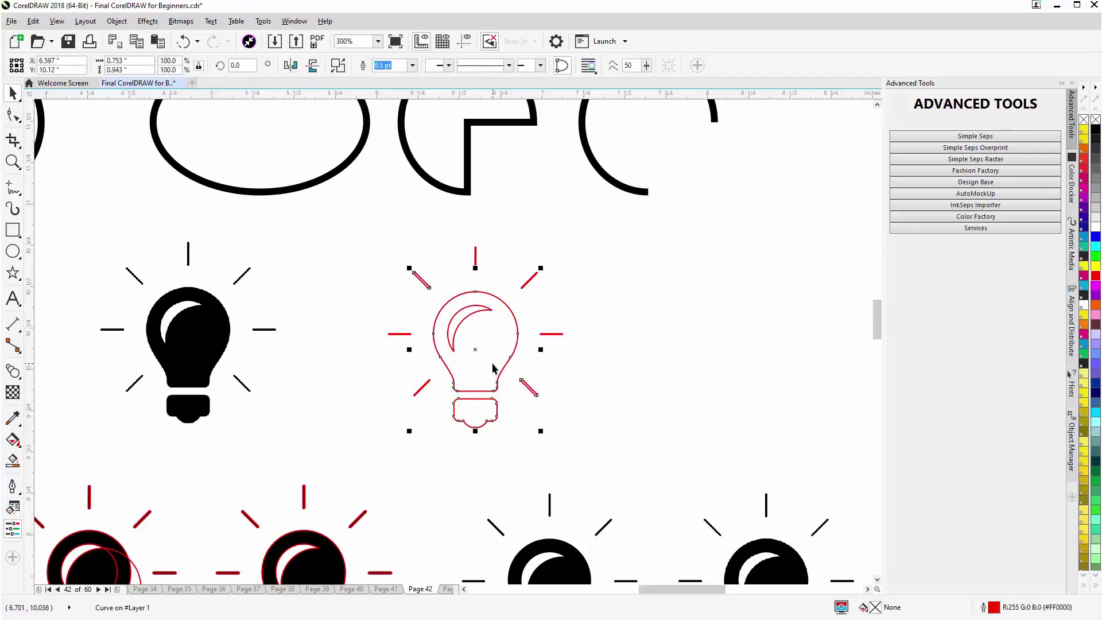
{"action": "left_click", "coordinate": [1095, 130]}
{"action": "right_click", "coordinate": [1096, 119]}
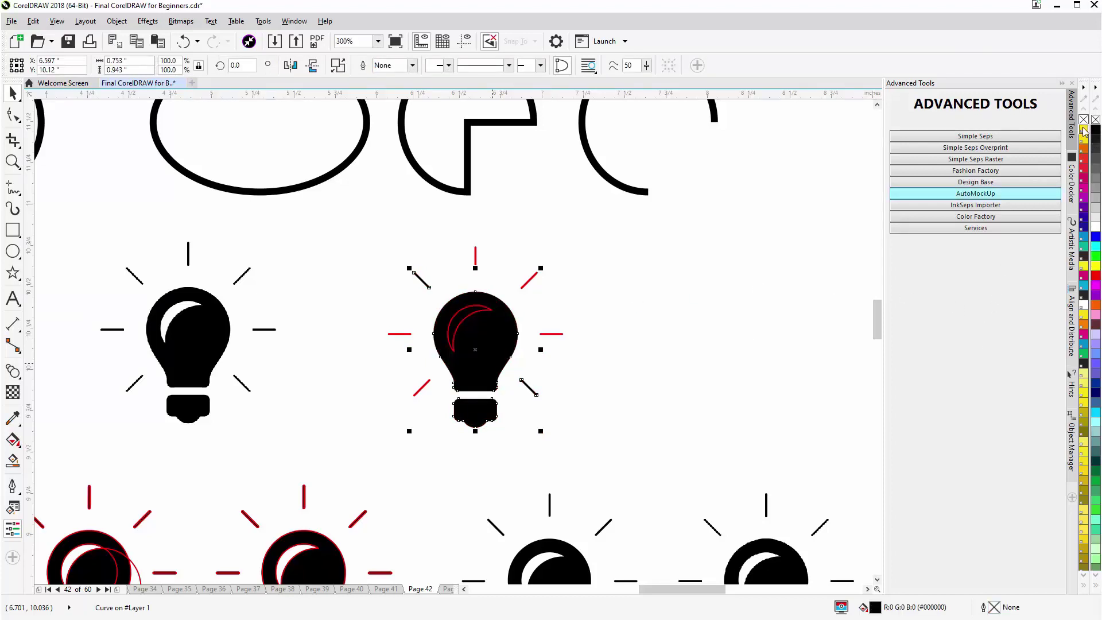
{"action": "left_click", "coordinate": [529, 285]}
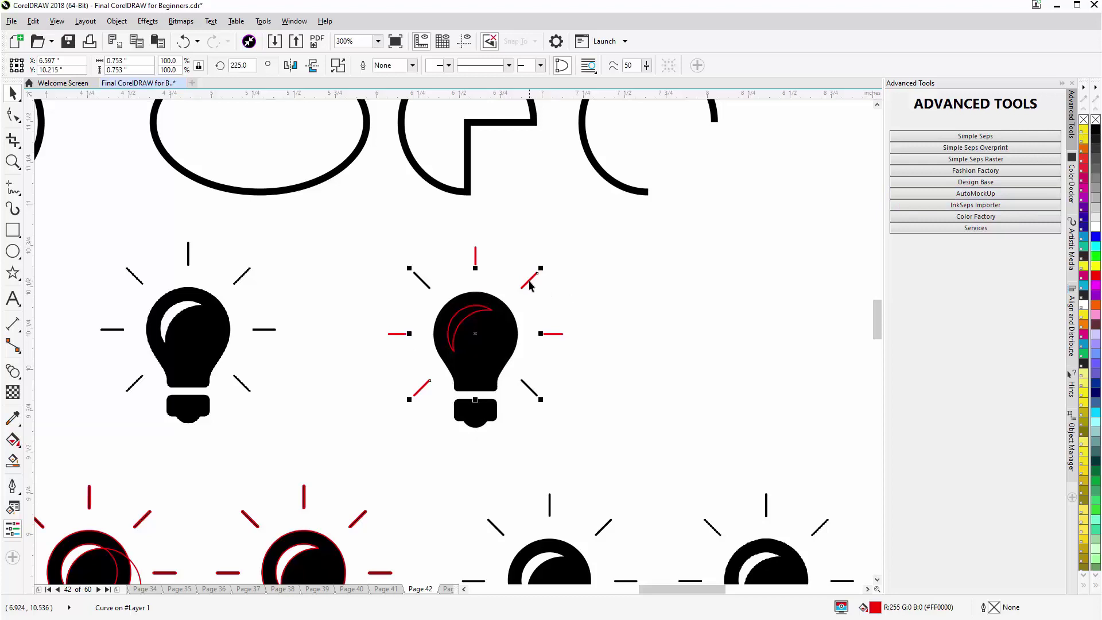
{"action": "left_click", "coordinate": [475, 256], "text": "shift"}
{"action": "left_click", "coordinate": [640, 301]}
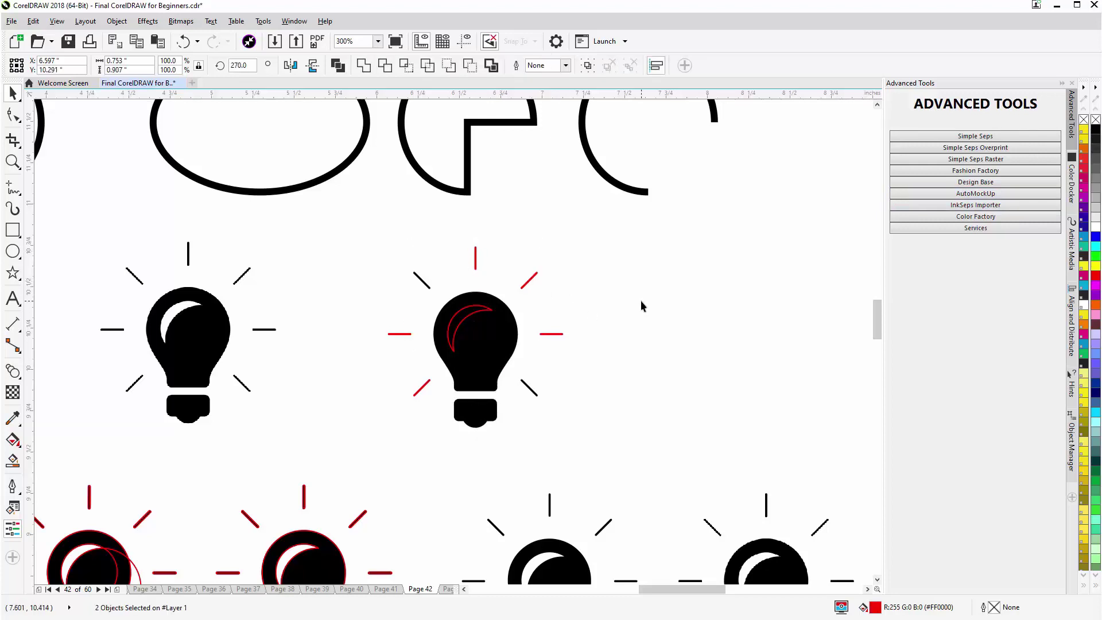
Weld the remaining red rays, horizontal, diagonal and vertical, to the black bulb as a single black object
{"action": "left_click", "coordinate": [553, 334]}
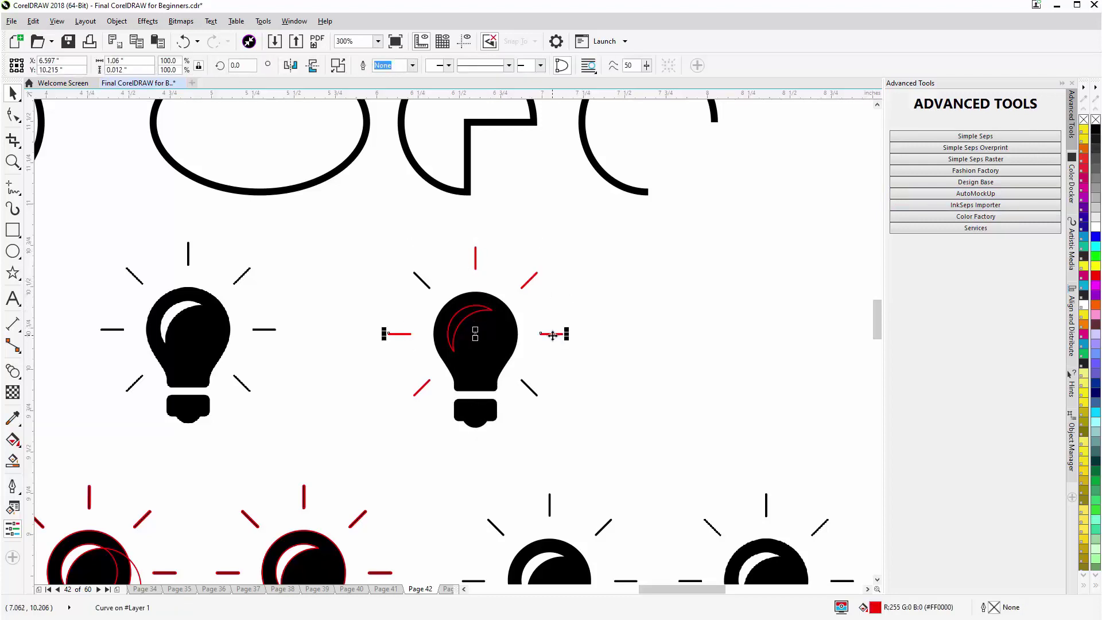
{"action": "left_click", "coordinate": [531, 279], "text": "shift"}
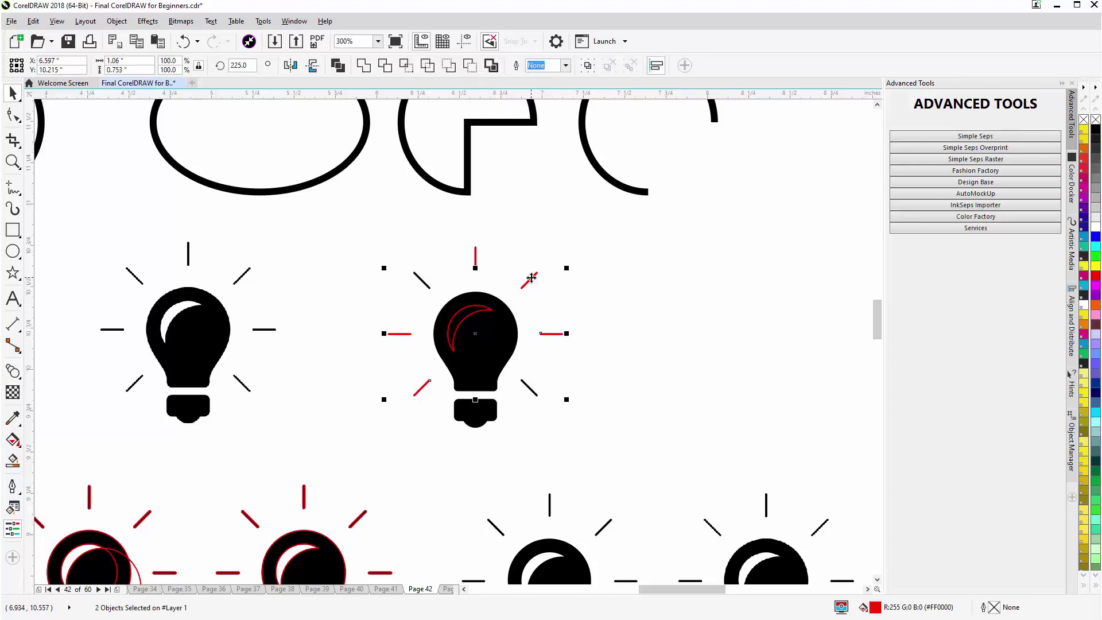
{"action": "left_click", "coordinate": [476, 255], "text": "shift"}
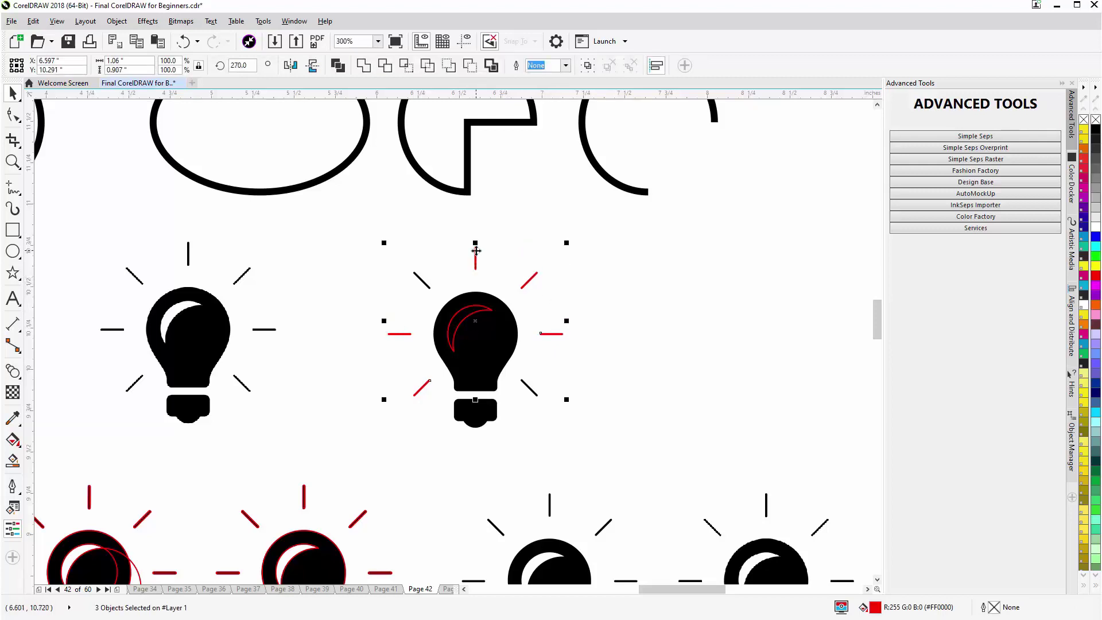
{"action": "left_click", "coordinate": [489, 355], "text": "shift"}
{"action": "left_click", "coordinate": [364, 66]}
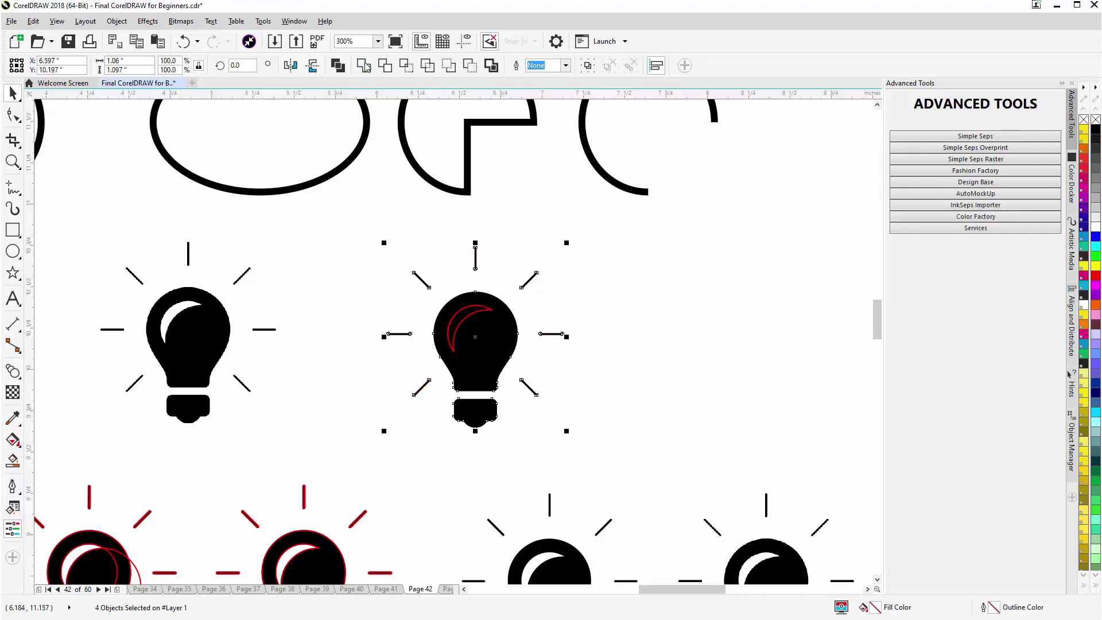
Fill the crescent highlight with white and remove its red outline
{"action": "left_click", "coordinate": [489, 313]}
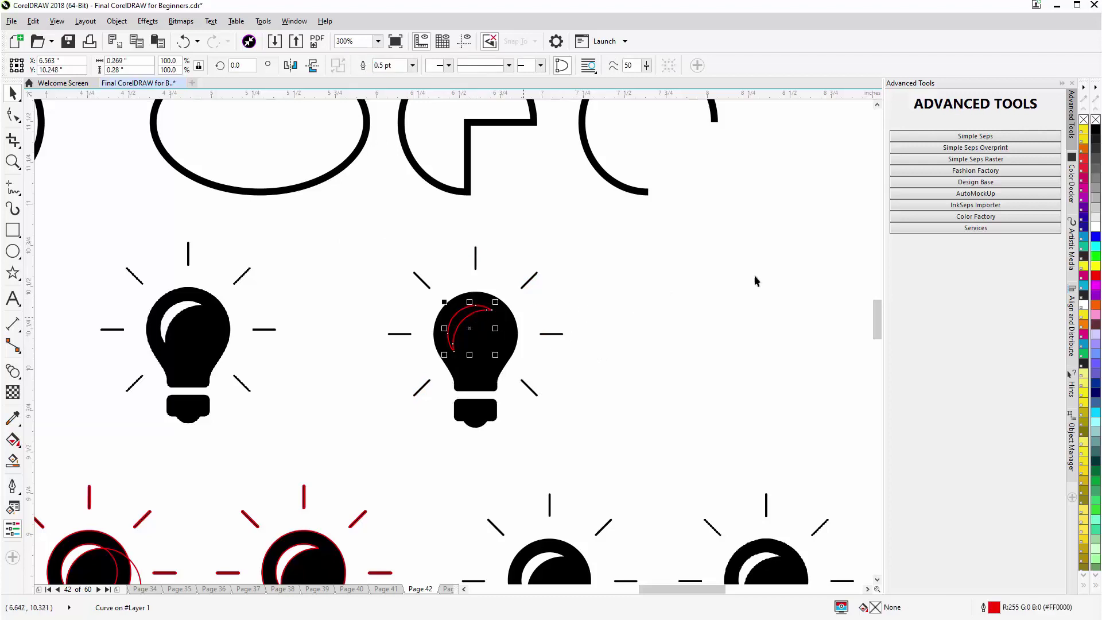
{"action": "left_click", "coordinate": [1096, 229]}
{"action": "right_click", "coordinate": [1096, 120]}
{"action": "left_click", "coordinate": [563, 302]}
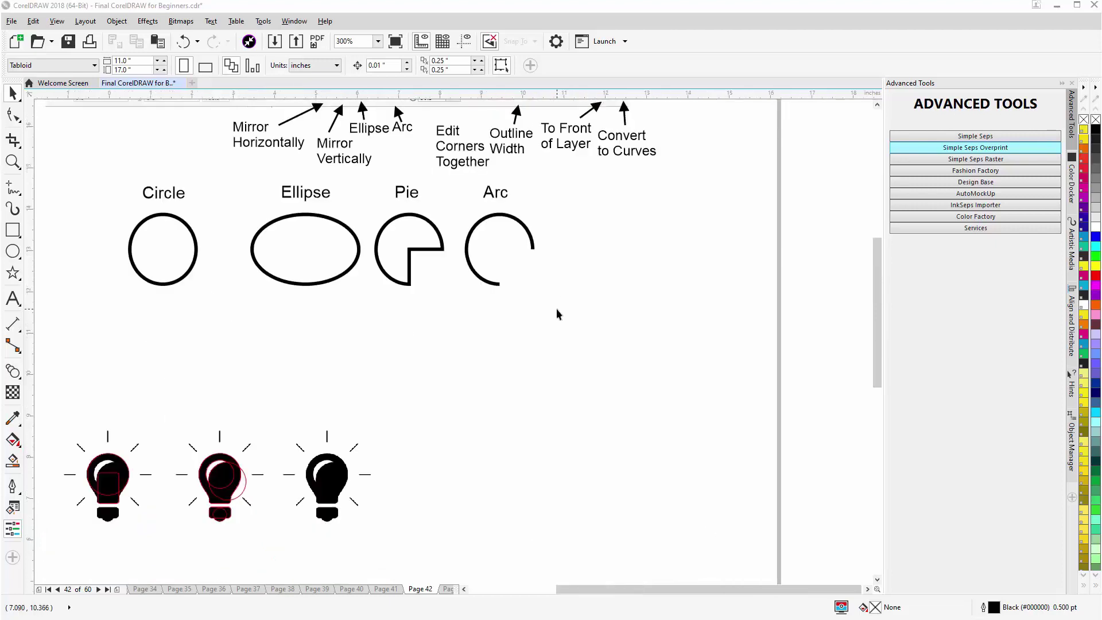
Examine the construction stages of the green cloud upload icon in the row beneath the light bulbs
{"action": "scroll", "coordinate": [556, 308], "scroll_direction": "down", "scroll_amount": 4}
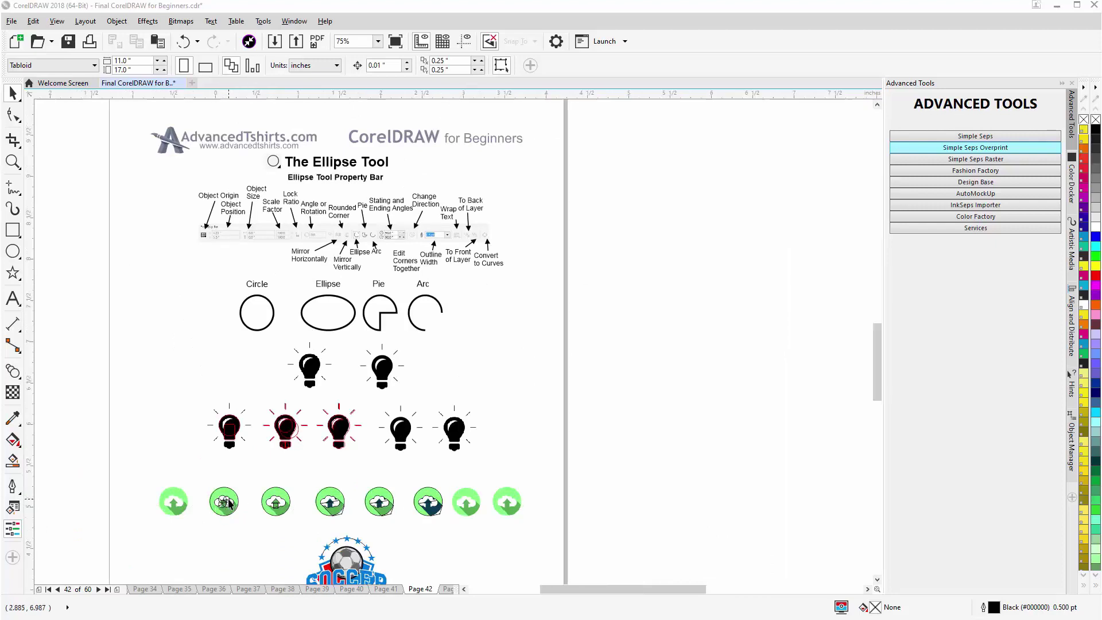
{"action": "scroll", "coordinate": [229, 498], "scroll_direction": "up", "scroll_amount": 2}
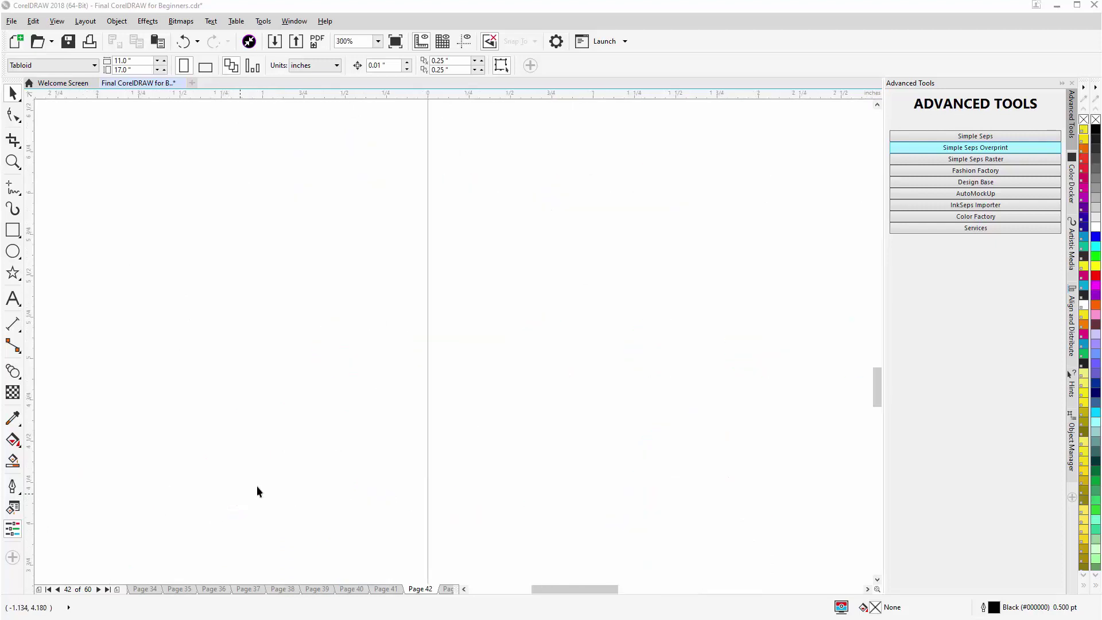
{"action": "scroll", "coordinate": [640, 345], "scroll_direction": "down", "scroll_amount": 1}
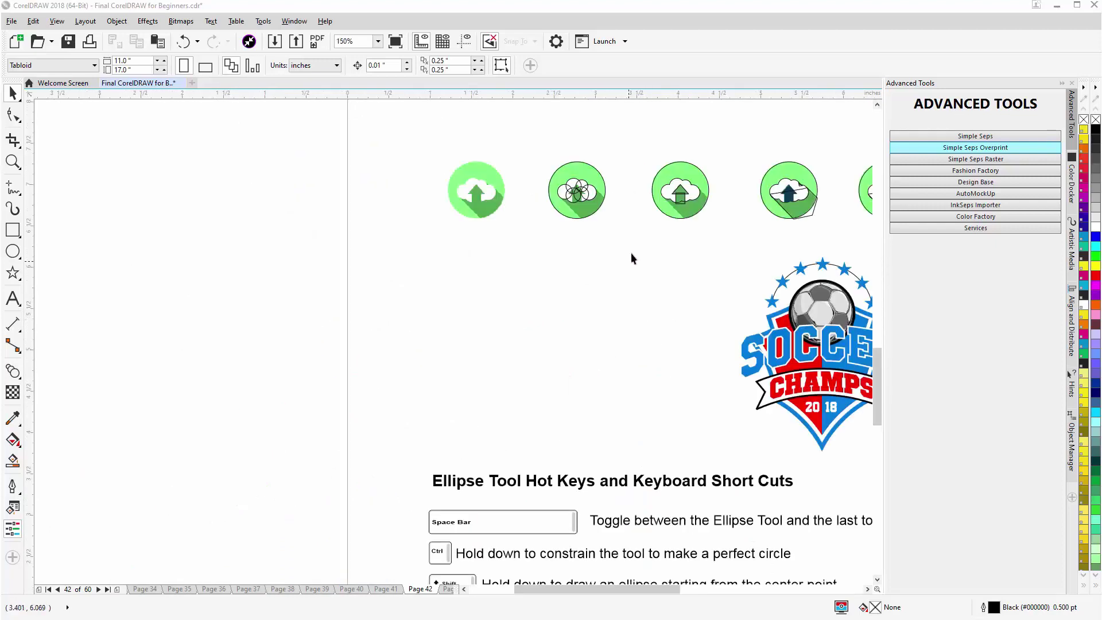
{"action": "scroll", "coordinate": [624, 230], "scroll_direction": "up", "scroll_amount": 1}
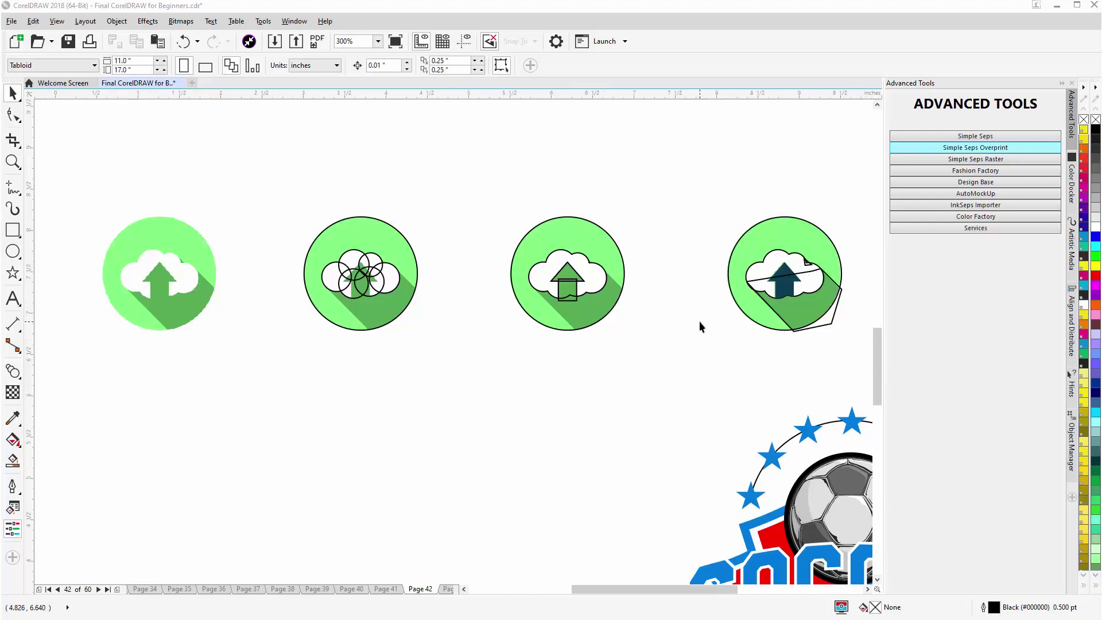
{"action": "key", "text": "F3"}
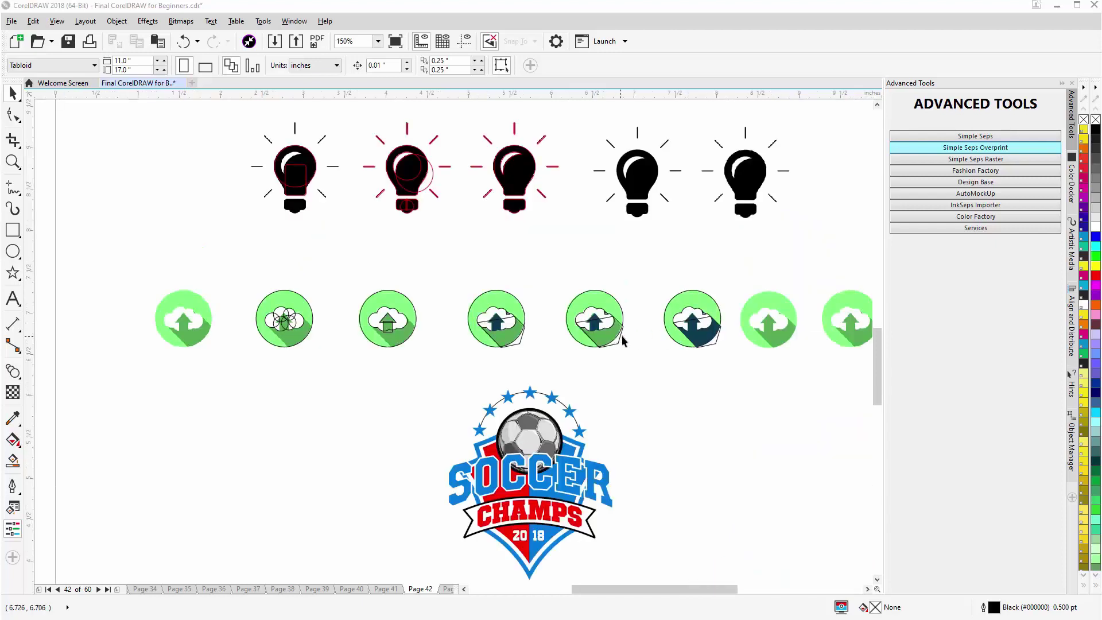
Inspect the long shadow shape of the finished green cloud icon and the blue stars blended along the arc above the soccer logo
{"action": "left_click", "coordinate": [785, 330]}
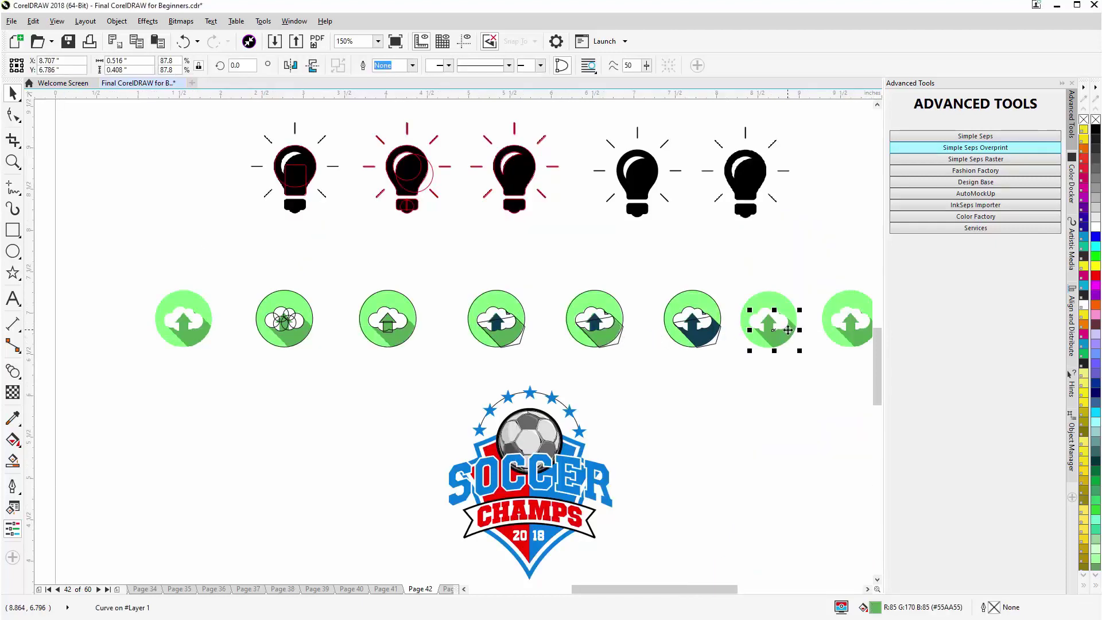
{"action": "left_click", "coordinate": [779, 405]}
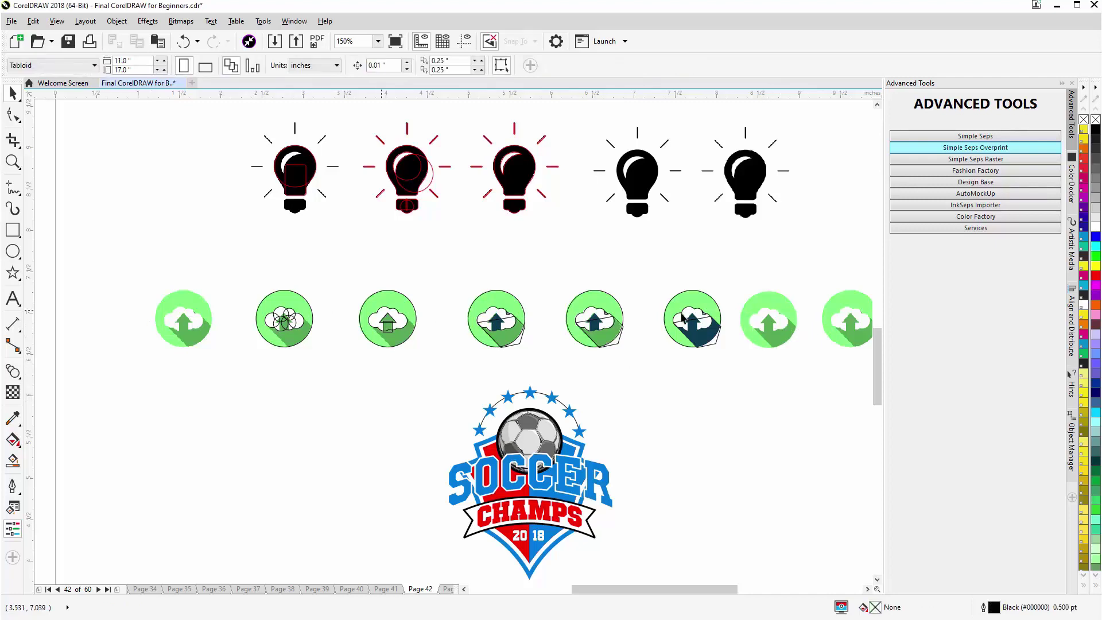
{"action": "scroll", "coordinate": [526, 459], "scroll_direction": "up", "scroll_amount": 2}
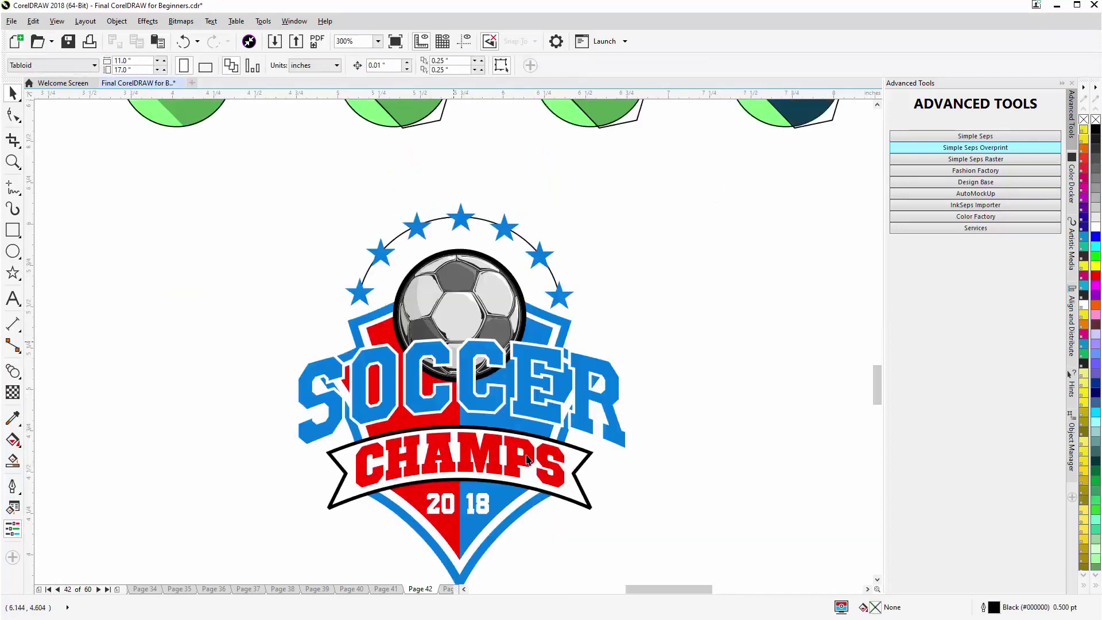
{"action": "left_click", "coordinate": [385, 261]}
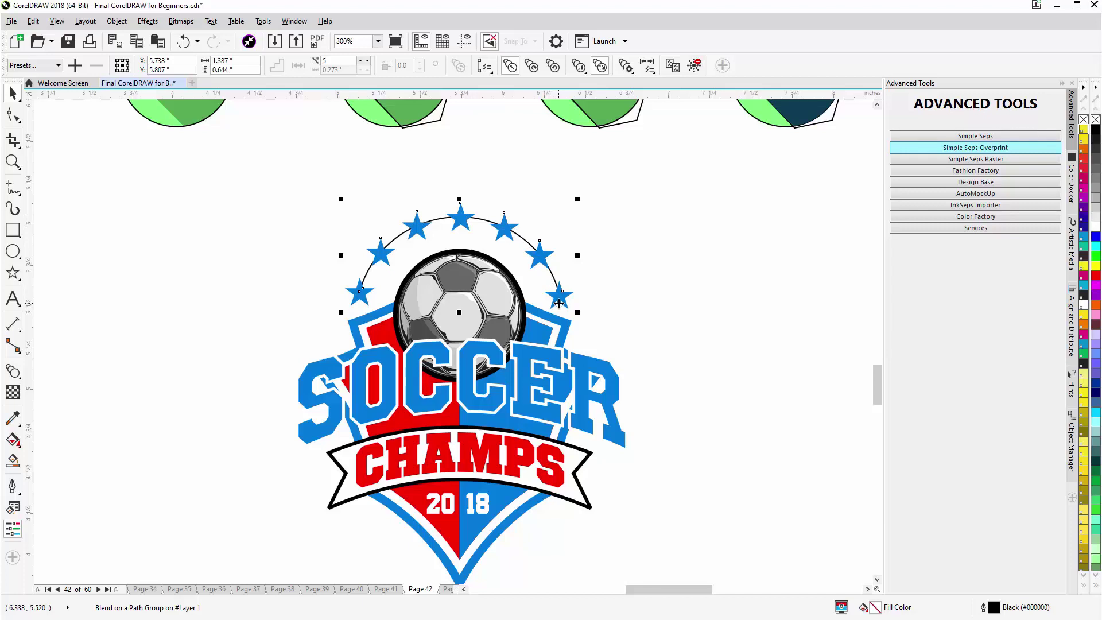
Review the Ellipse Tool property bar diagram and the circle, ellipse, pie and arc examples at the start of page 42
{"action": "scroll", "coordinate": [453, 342], "scroll_direction": "down", "scroll_amount": 2}
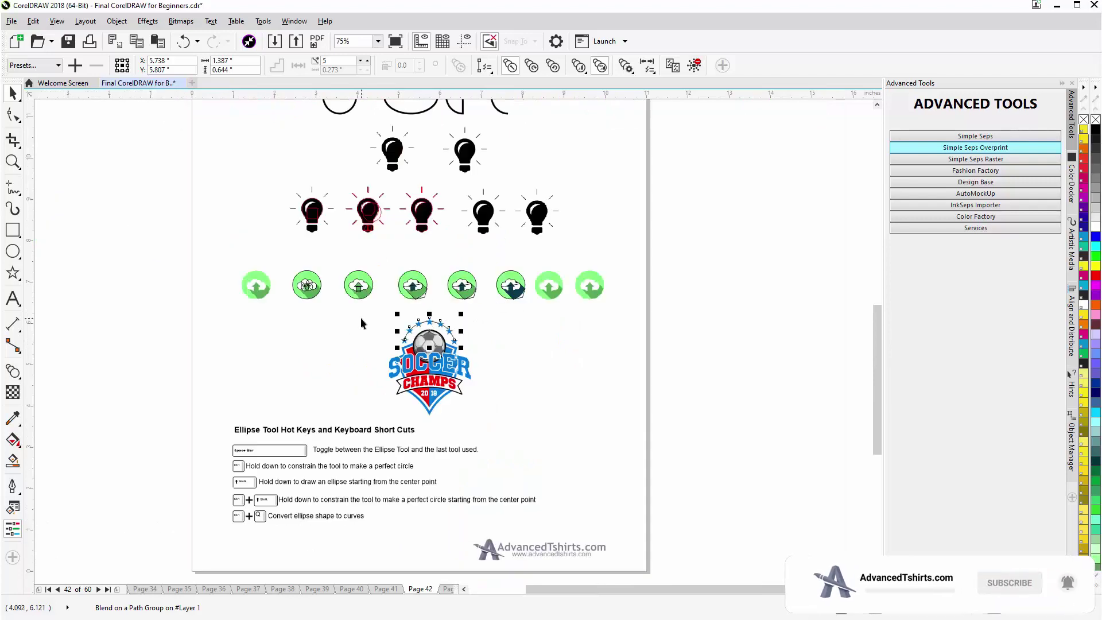
{"action": "scroll", "coordinate": [361, 318], "scroll_direction": "down", "scroll_amount": 1}
{"action": "scroll", "coordinate": [474, 182], "scroll_direction": "up", "scroll_amount": 1}
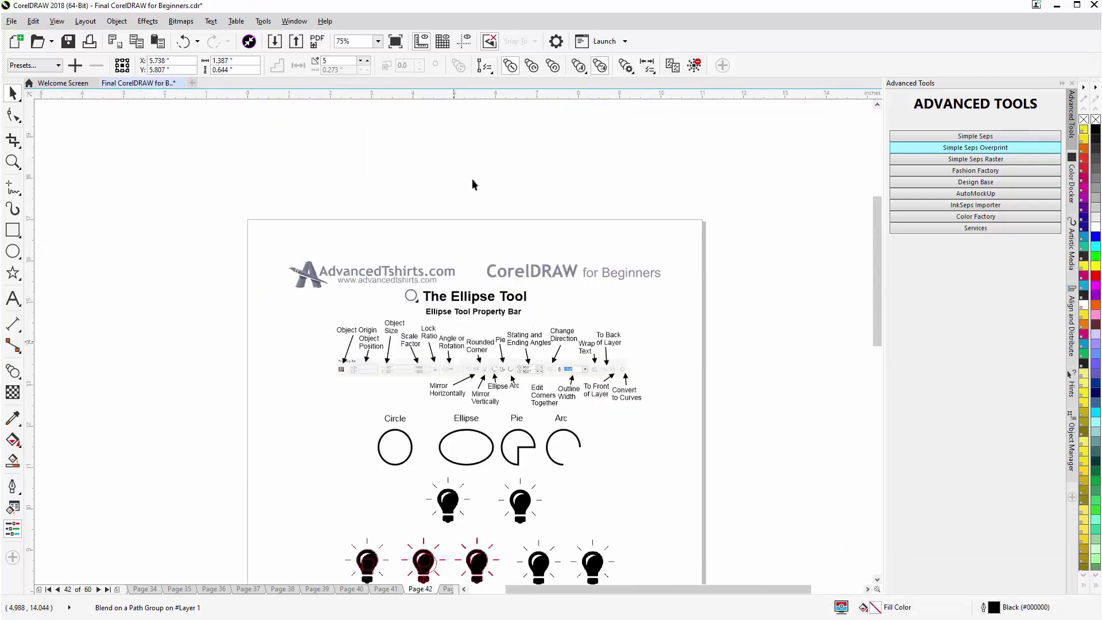
{"action": "scroll", "coordinate": [470, 415], "scroll_direction": "up", "scroll_amount": 1}
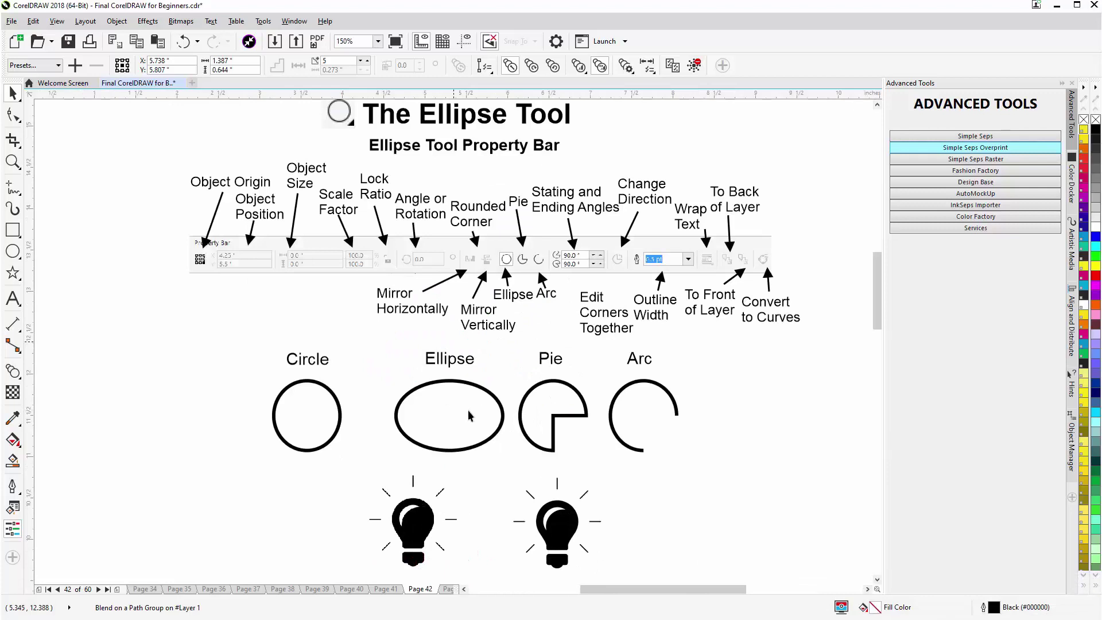